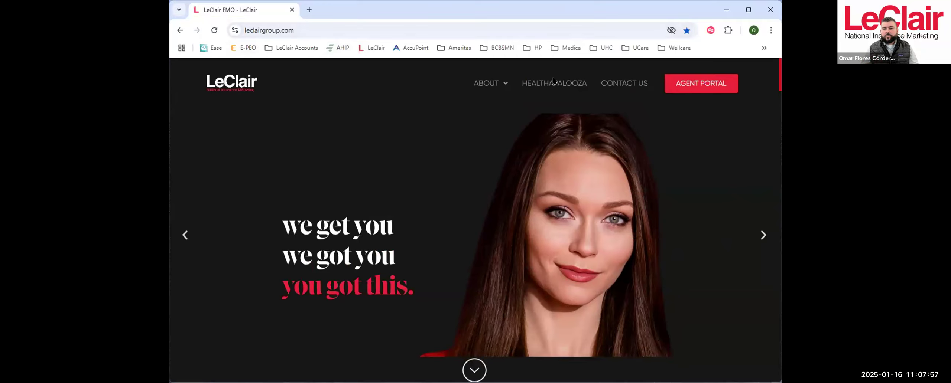
# - Open the LeClair Group Portal through the agent portal and look over its dashboard
pyautogui.click(701, 83)
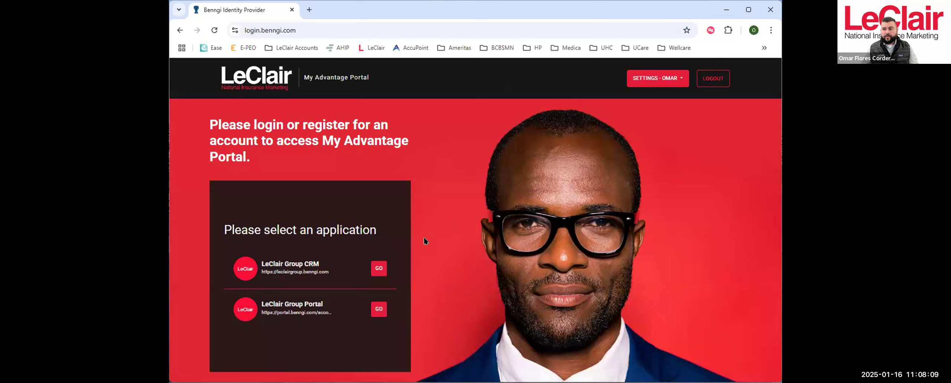
pyautogui.click(377, 310)
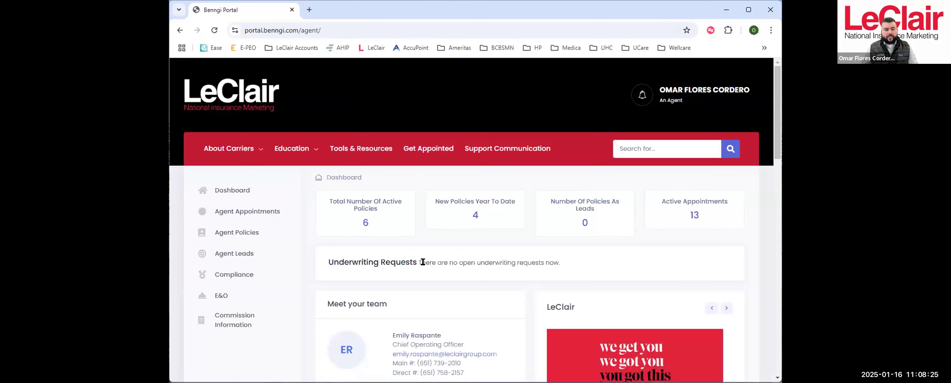
pyautogui.scroll(-3, 372, 263)
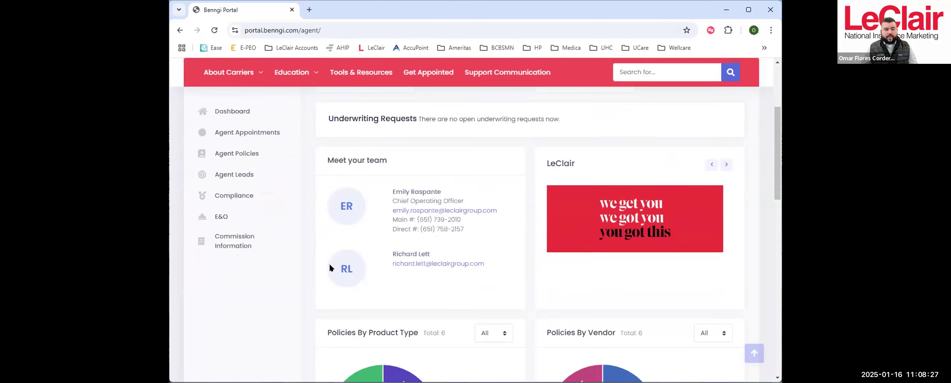
pyautogui.scroll(3, 371, 212)
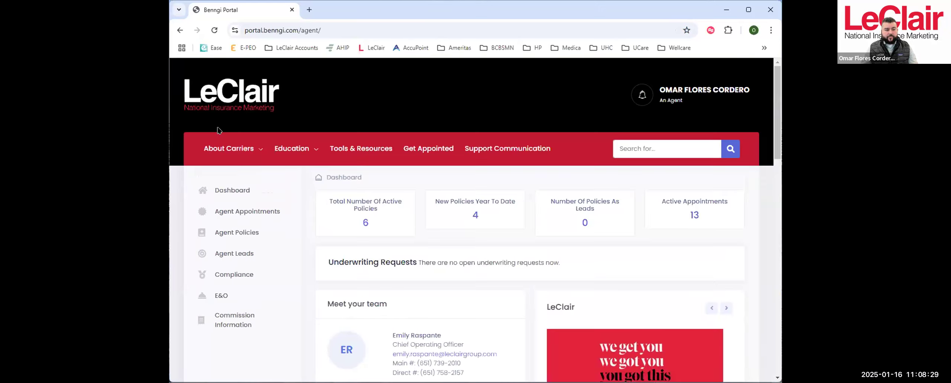
# - Open the portal's Tools & Resources page and review its tools, forms, handouts and links
pyautogui.click(302, 151)
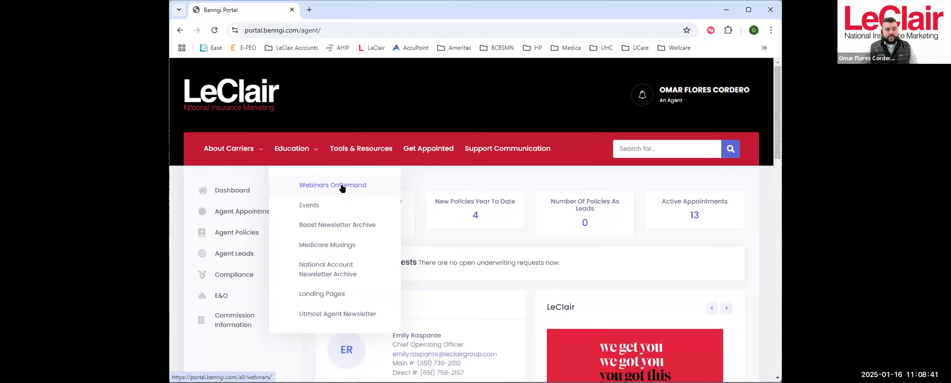
pyautogui.click(355, 149)
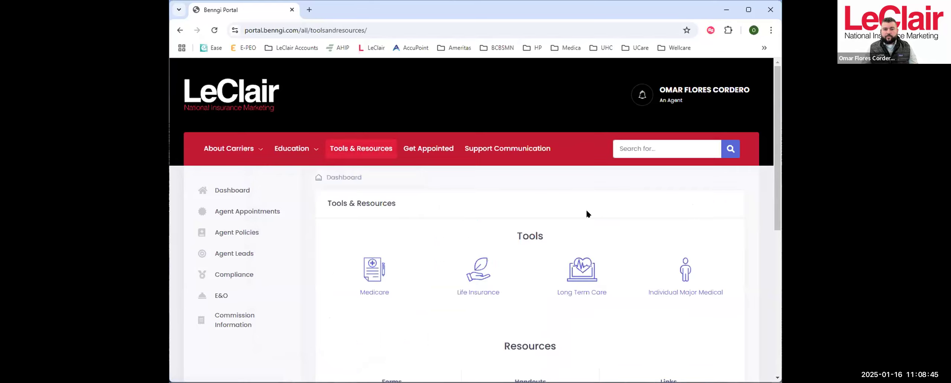
pyautogui.scroll(-5, 586, 214)
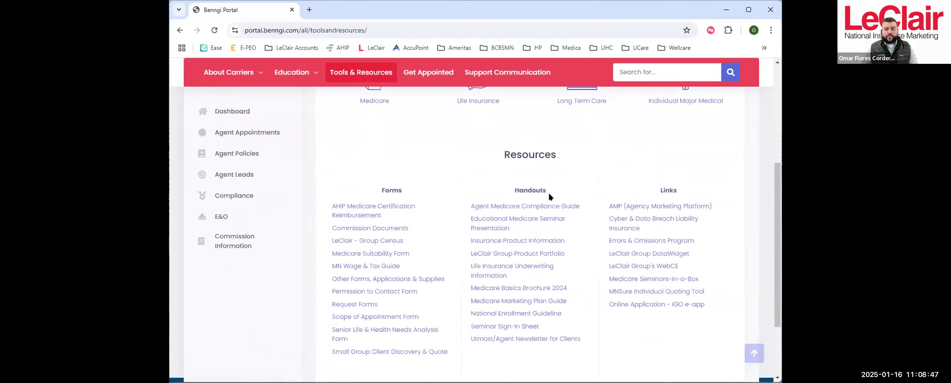
pyautogui.scroll(3, 562, 178)
pyautogui.scroll(-3, 531, 171)
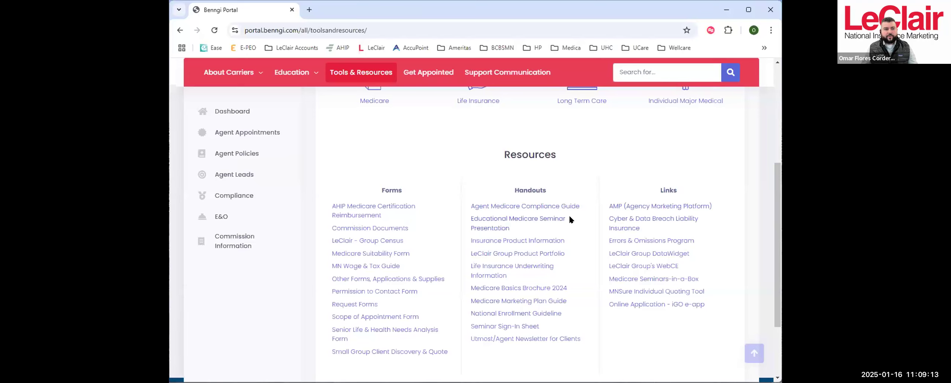
pyautogui.scroll(3, 570, 219)
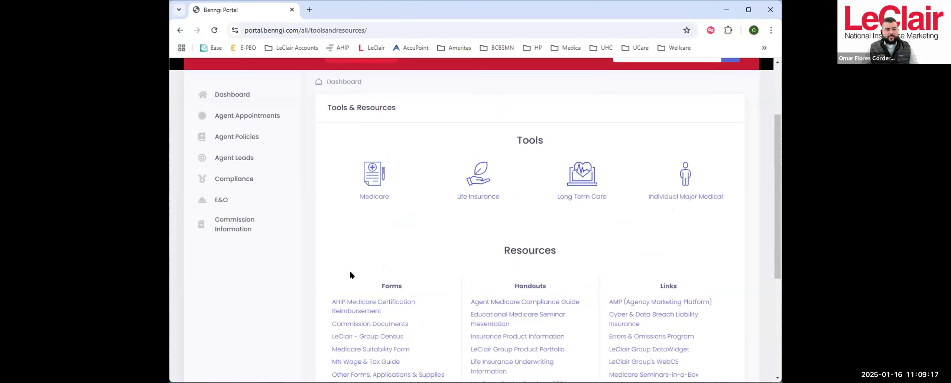
pyautogui.scroll(2, 350, 275)
pyautogui.scroll(1, 393, 264)
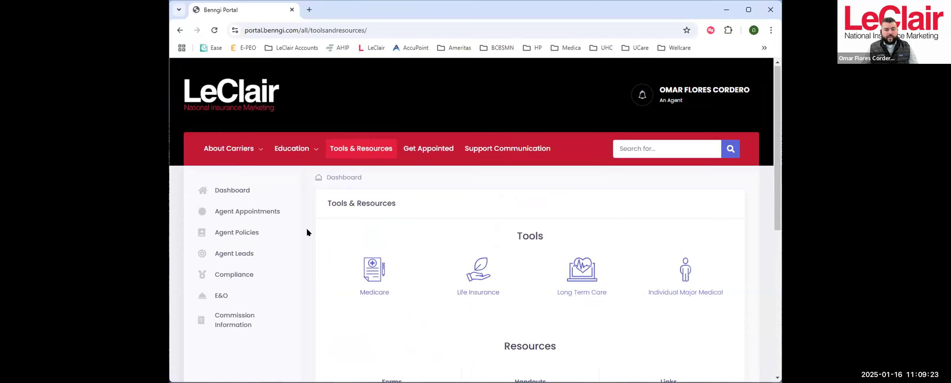
# - Open Connector from the Medicare tool's page and log in with the prefilled credentials
pyautogui.click(372, 268)
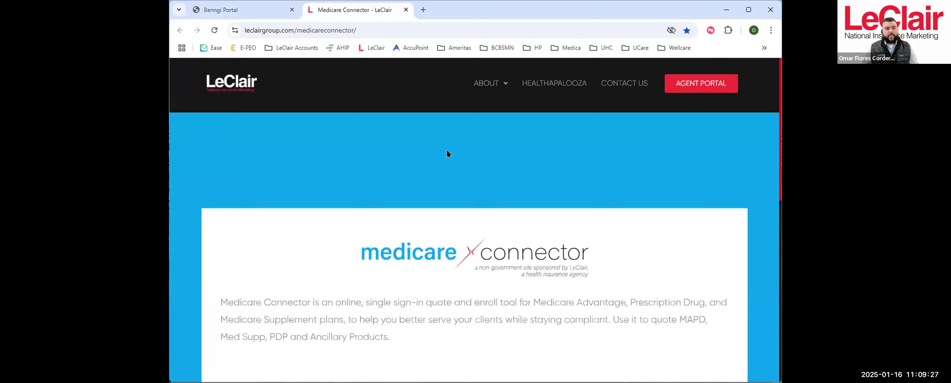
pyautogui.scroll(-2, 661, 182)
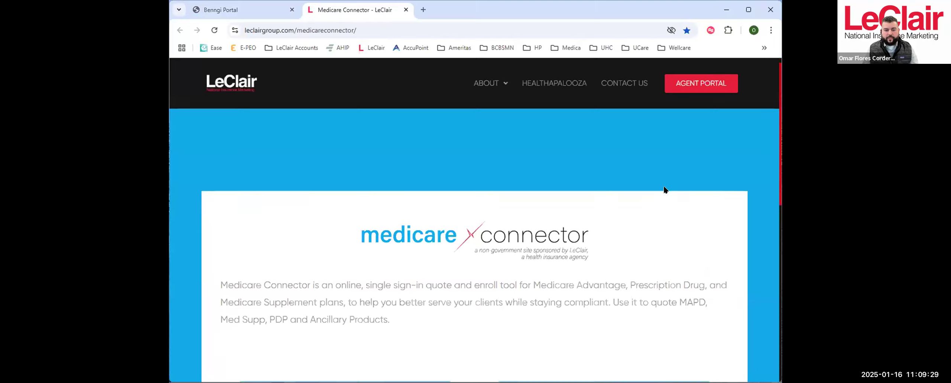
pyautogui.scroll(-3, 665, 202)
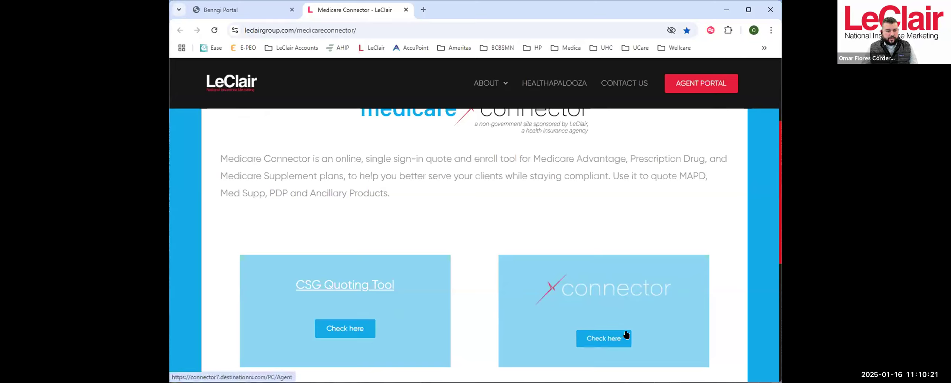
pyautogui.click(605, 339)
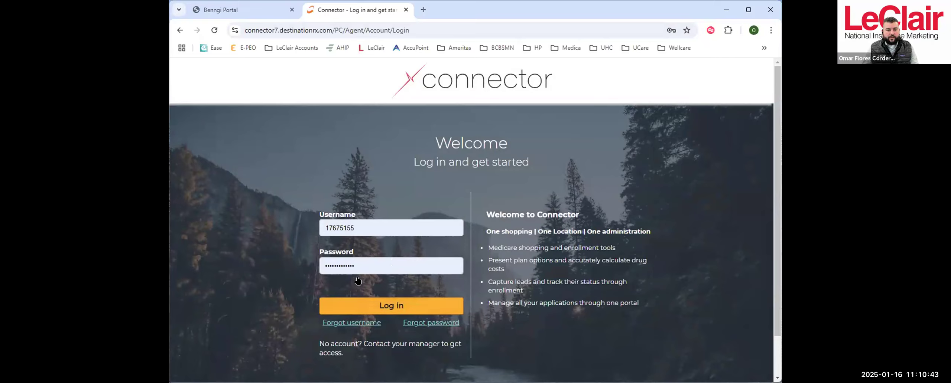
pyautogui.click(425, 309)
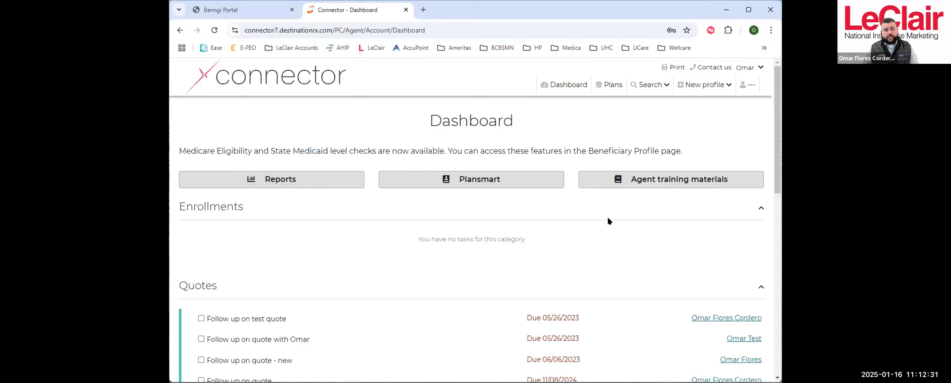
# - Examine the Connector dashboard's shortcuts and its follow-up tasks for enrollments, quotes and Scope of Appointment
pyautogui.scroll(-3, 606, 215)
pyautogui.scroll(3, 514, 184)
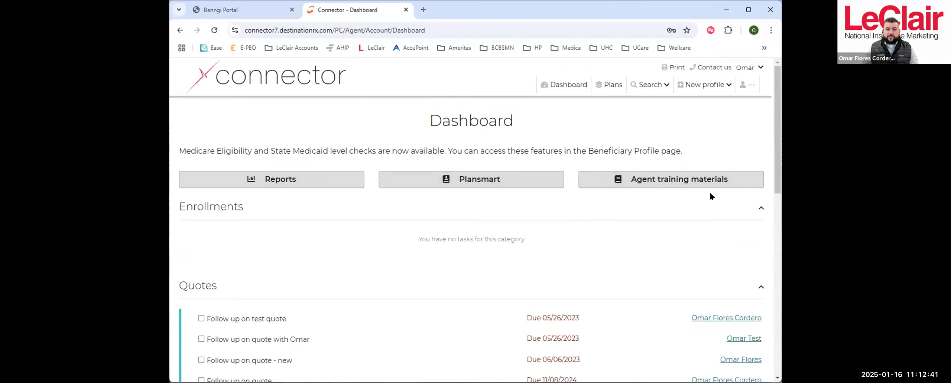
pyautogui.scroll(-3, 636, 209)
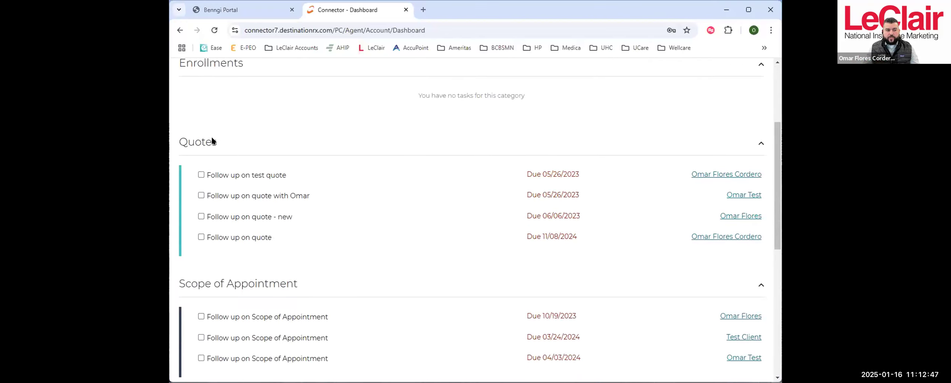
pyautogui.scroll(-3, 338, 160)
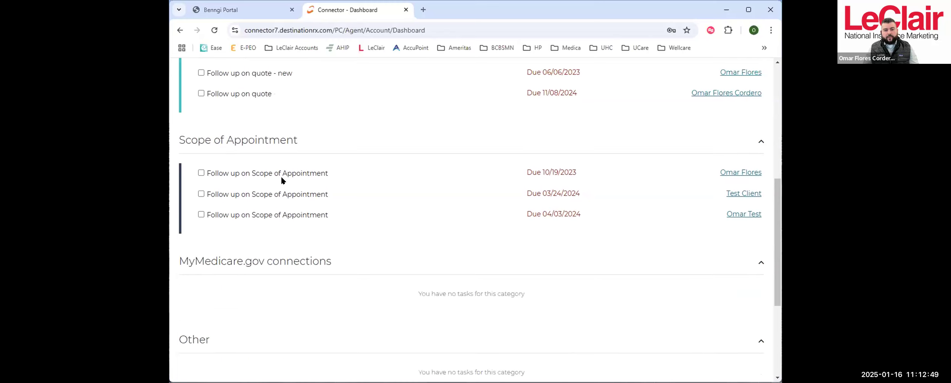
pyautogui.scroll(6, 513, 182)
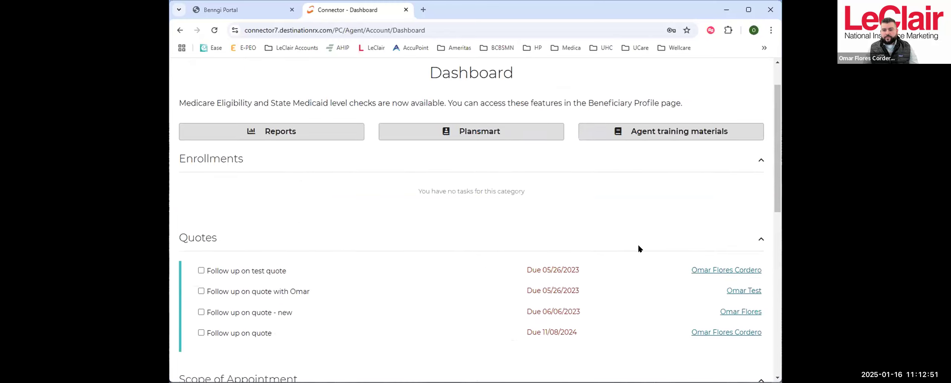
pyautogui.scroll(-2, 717, 141)
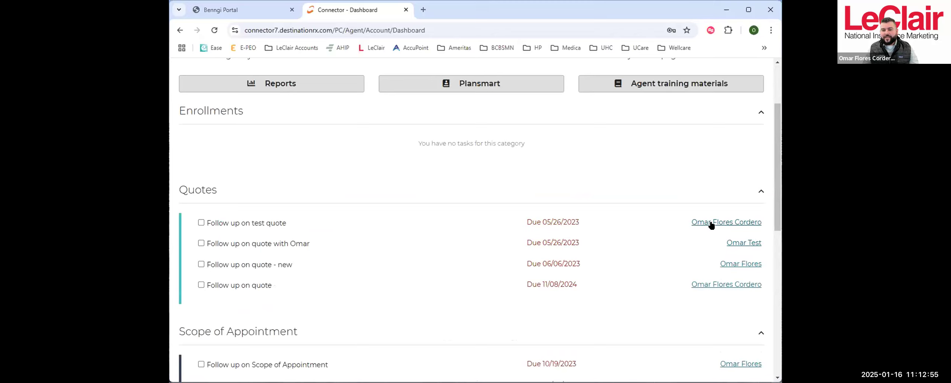
pyautogui.scroll(2, 539, 194)
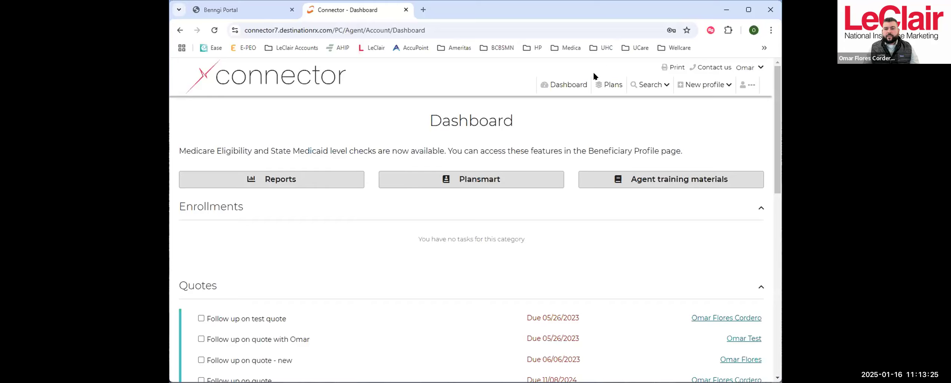
# - Shop for the plans available in ZIP code 55125
pyautogui.click(609, 85)
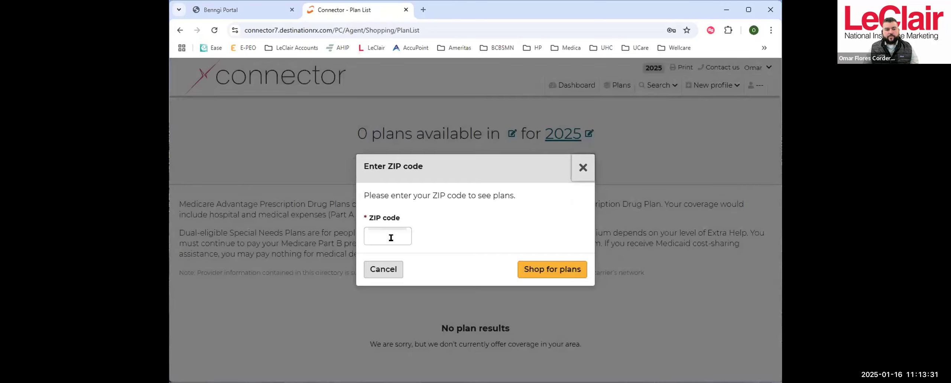
pyautogui.click(390, 238)
pyautogui.write('55125')
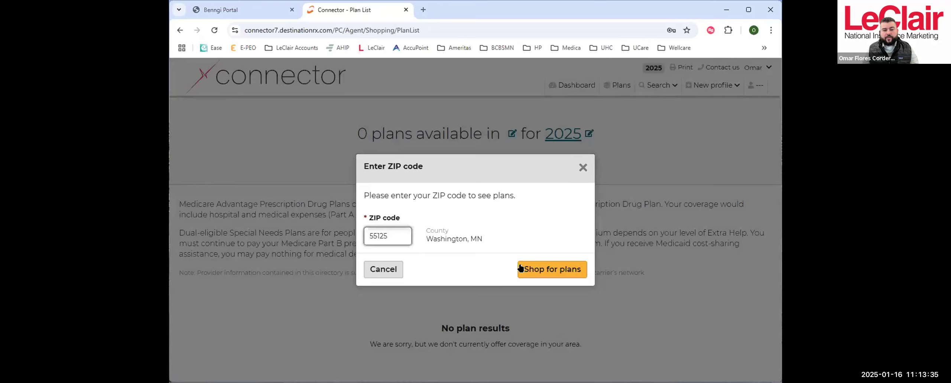
pyautogui.click(542, 271)
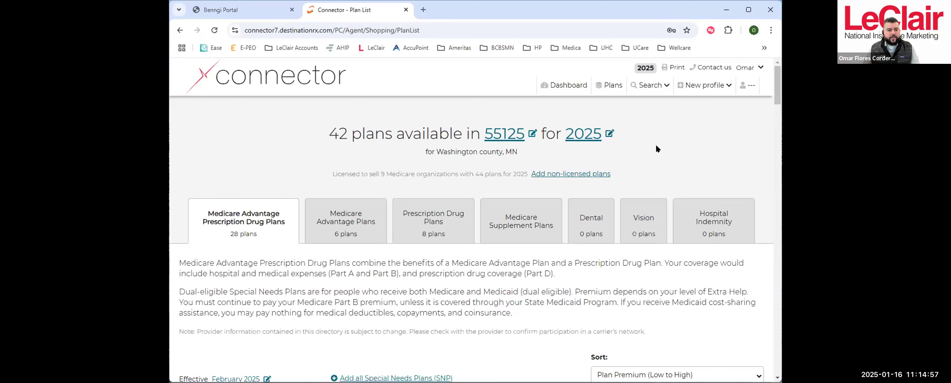
# - Review the plan list's product categories, preferences, filters and the first plan's costs and benefit highlights
pyautogui.scroll(-3, 663, 154)
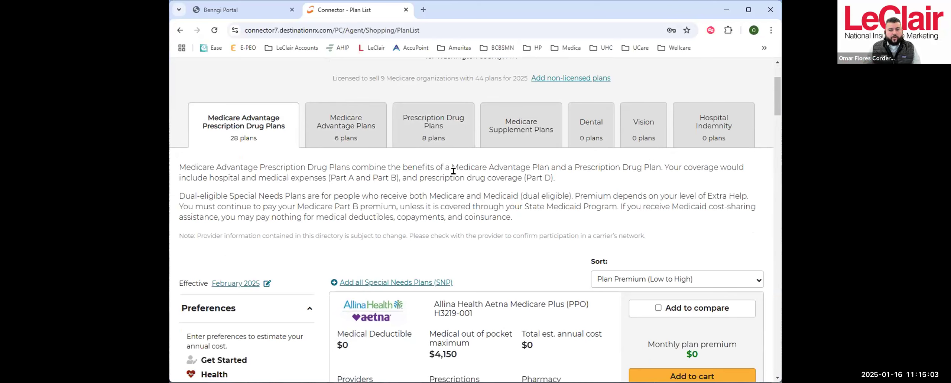
pyautogui.scroll(3, 577, 163)
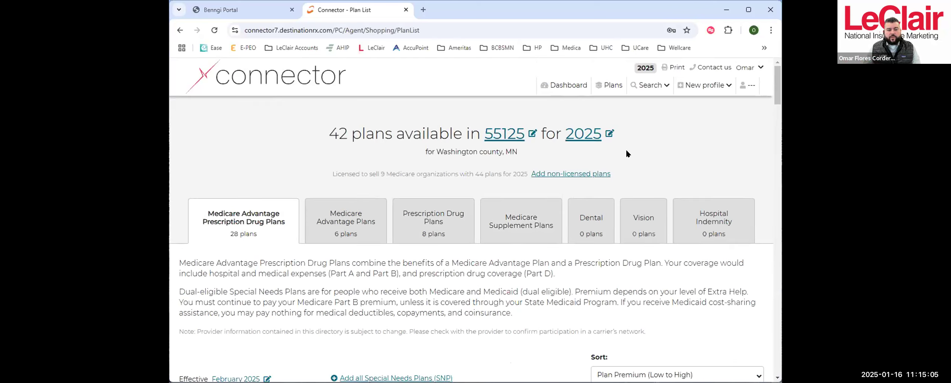
pyautogui.scroll(-3, 642, 155)
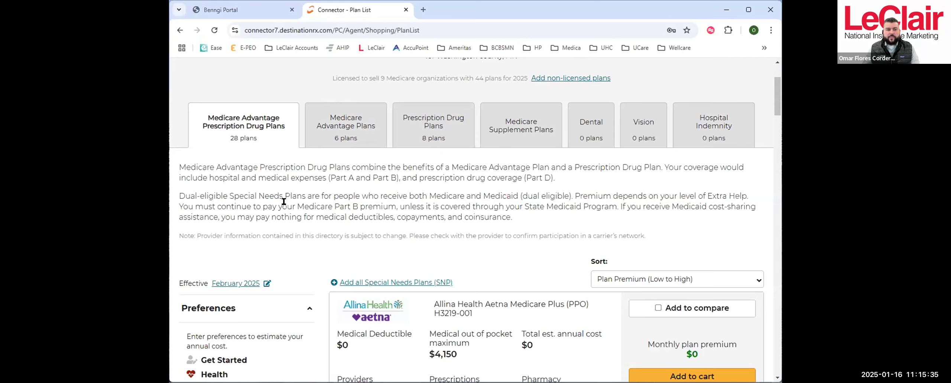
pyautogui.scroll(-4, 449, 179)
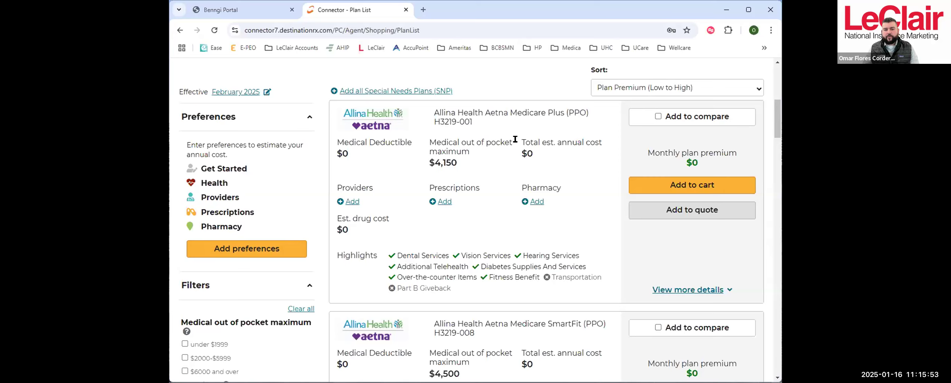
pyautogui.scroll(-3, 486, 197)
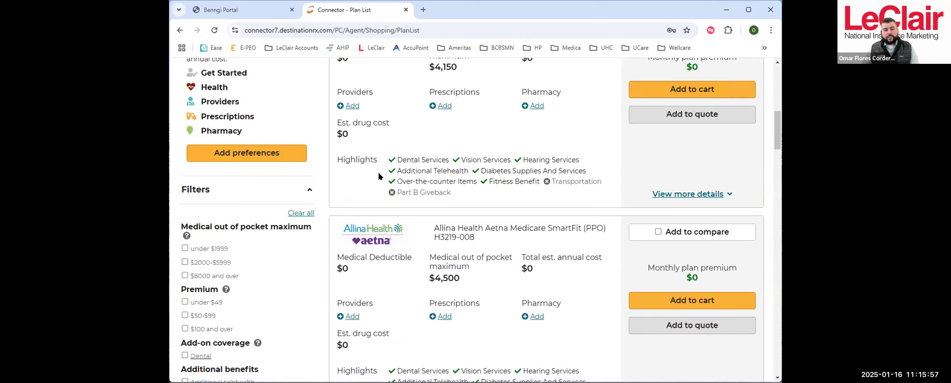
pyautogui.scroll(3, 682, 191)
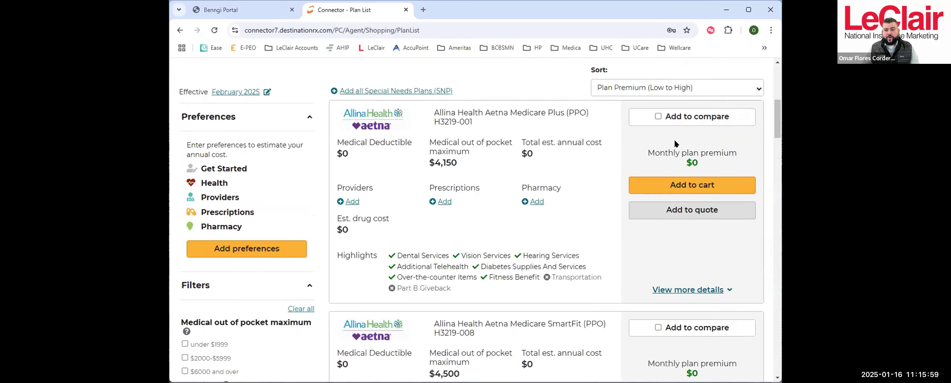
# - Expand the Allina Health Aetna Medicare Plus (PPO) H3219-001 summary and open its full plan details
pyautogui.scroll(-1, 678, 233)
pyautogui.click(685, 242)
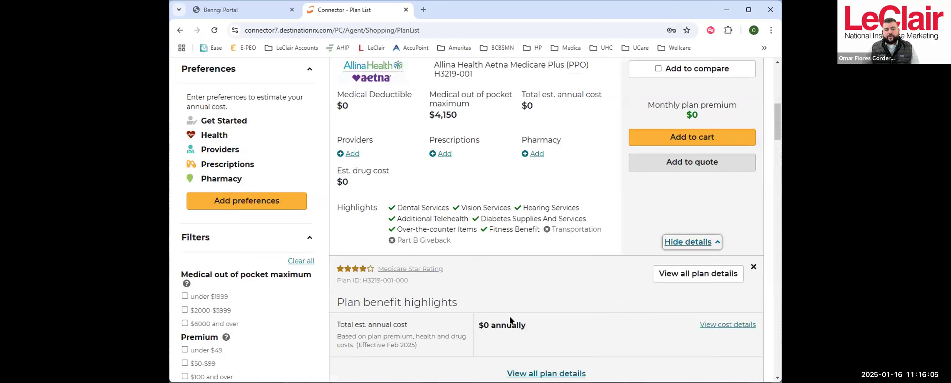
pyautogui.scroll(-1, 570, 245)
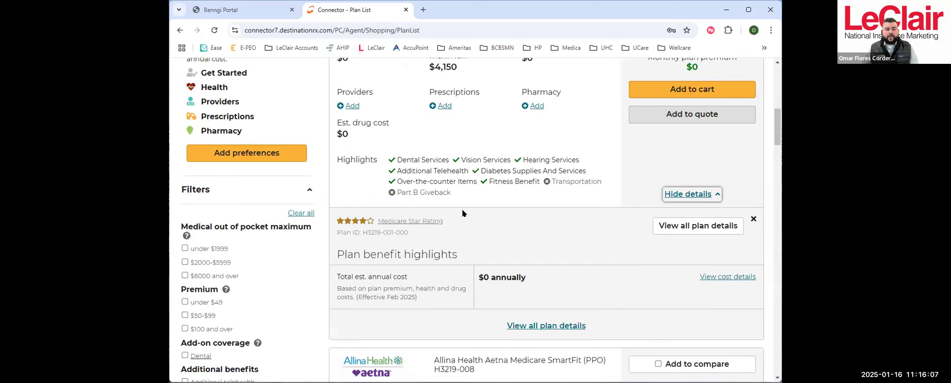
pyautogui.scroll(-1, 494, 223)
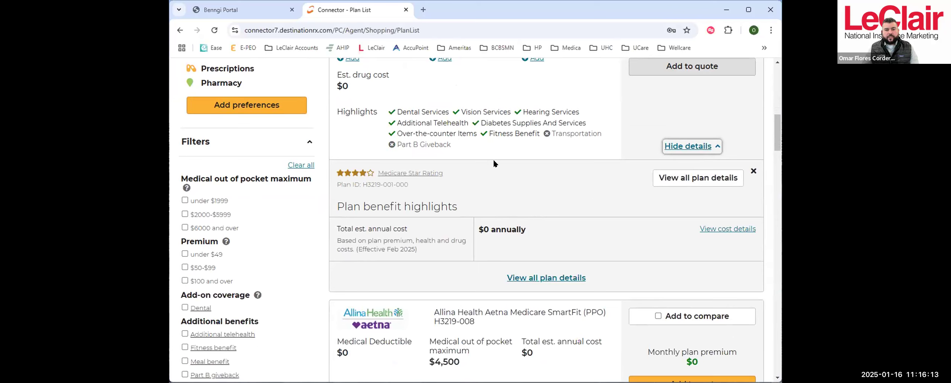
pyautogui.scroll(1, 494, 163)
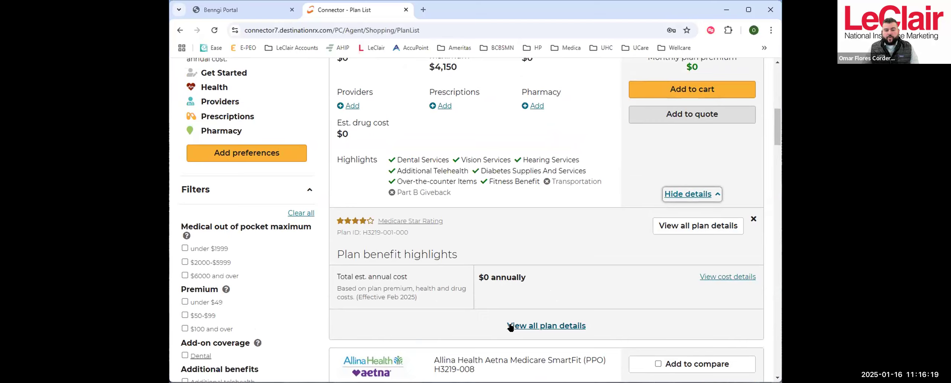
pyautogui.click(558, 326)
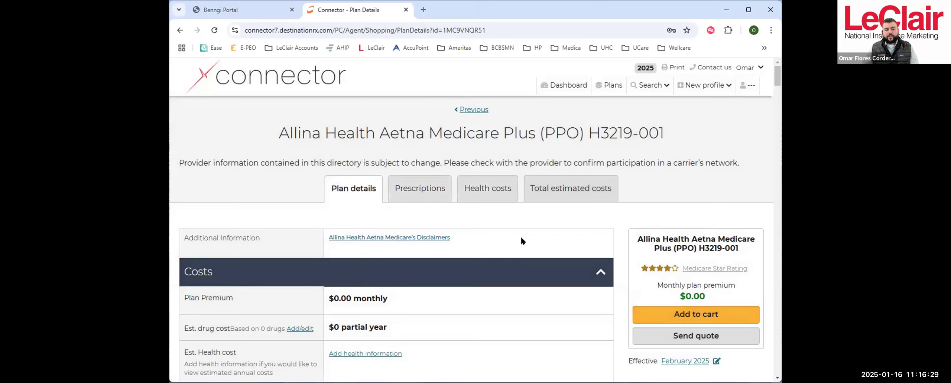
# - Review the Allina plan's costs and its medical, fitness, dental, eyewear and prescription drug coverage
pyautogui.scroll(-1, 521, 241)
pyautogui.scroll(-2, 448, 222)
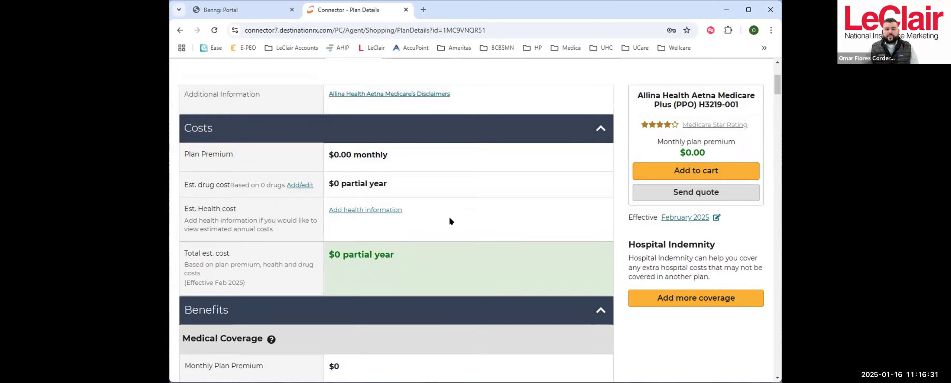
pyautogui.scroll(-4, 455, 228)
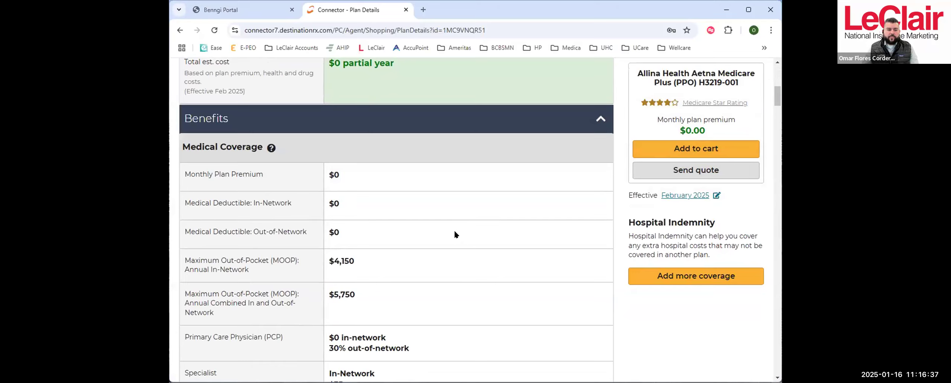
pyautogui.scroll(-2, 349, 142)
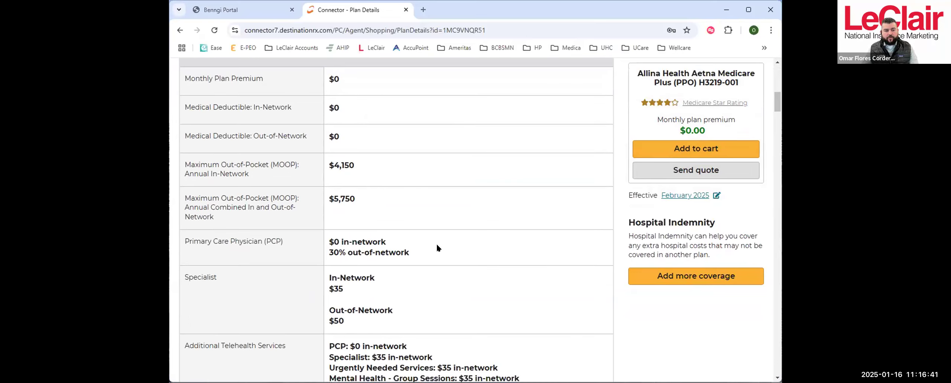
pyautogui.scroll(-2, 436, 245)
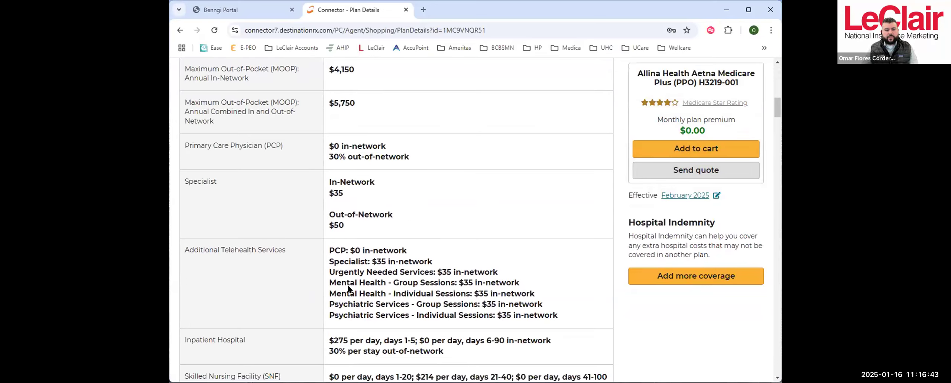
pyautogui.scroll(-12, 376, 294)
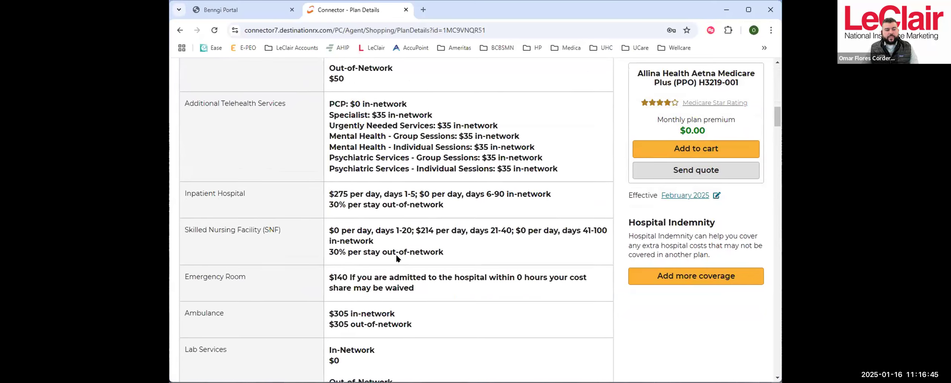
pyautogui.scroll(-18, 413, 248)
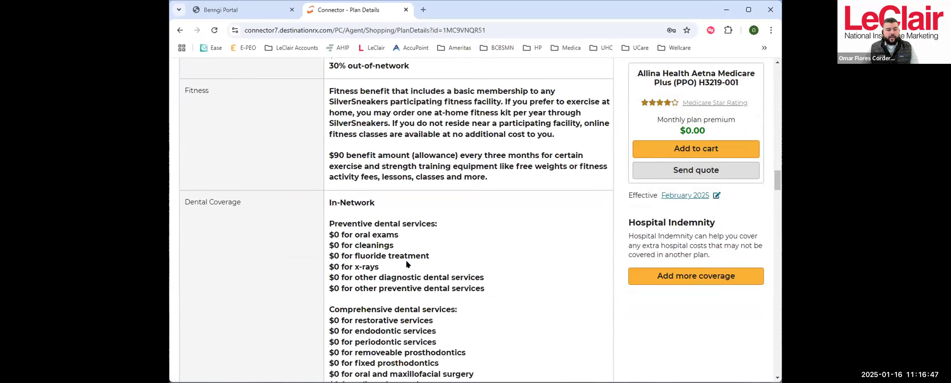
pyautogui.scroll(3, 406, 260)
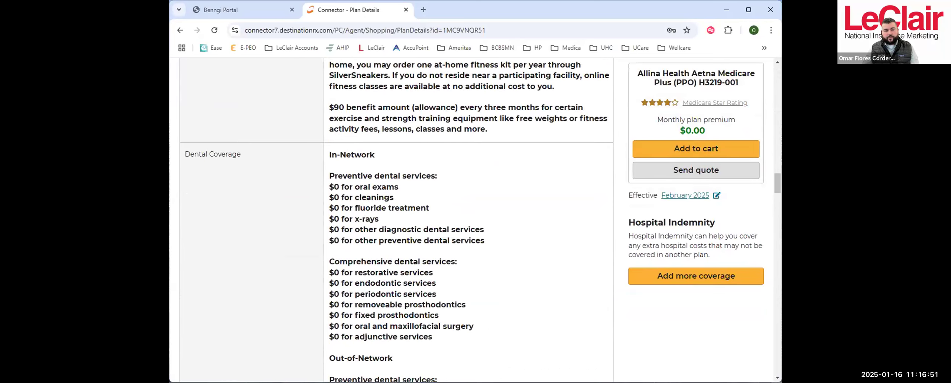
pyautogui.scroll(-20, 430, 315)
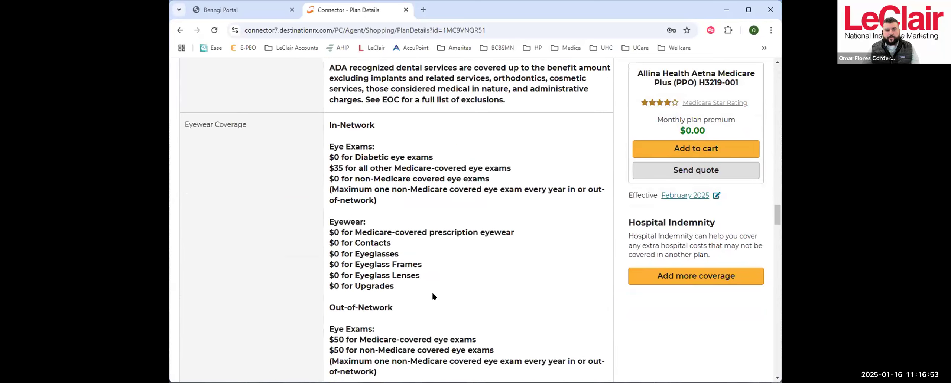
pyautogui.scroll(-15, 431, 289)
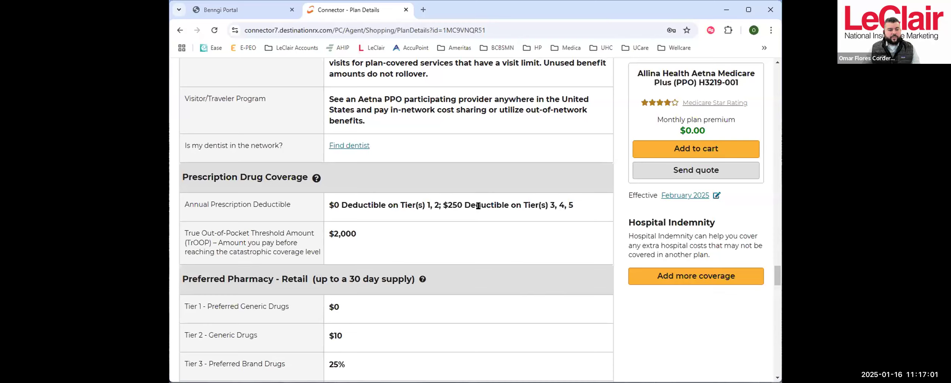
# - Examine the plan's provider, prescription and pharmacy directory links and its list of plan documents
pyautogui.scroll(-8, 478, 206)
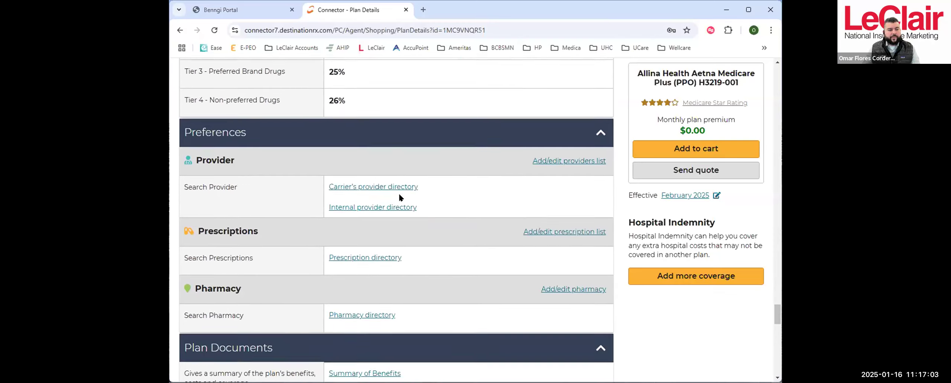
pyautogui.scroll(-1, 399, 197)
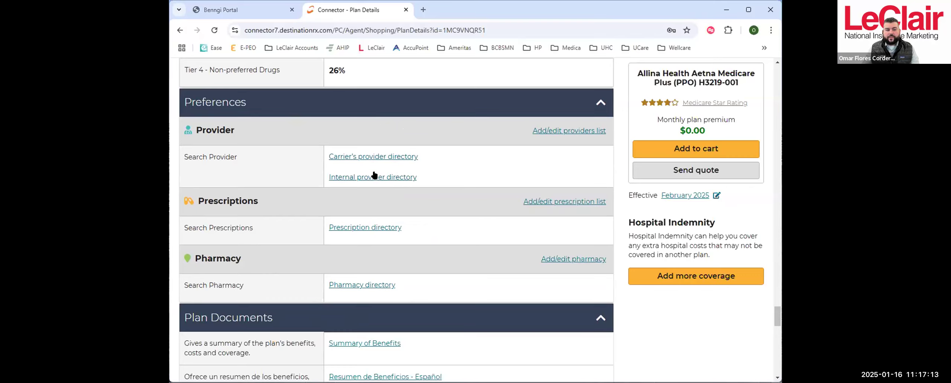
pyautogui.scroll(-3, 369, 150)
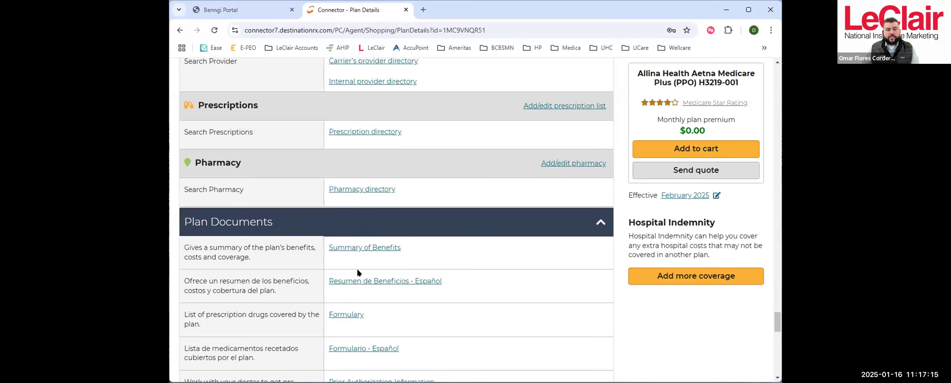
pyautogui.scroll(-3, 288, 276)
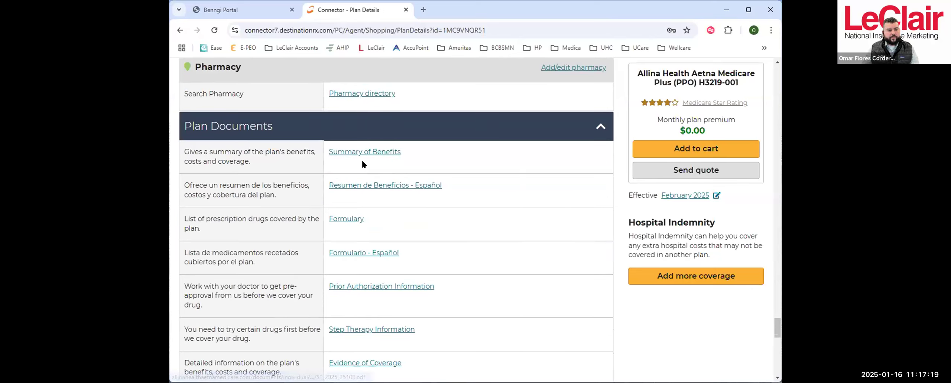
pyautogui.scroll(-2, 383, 219)
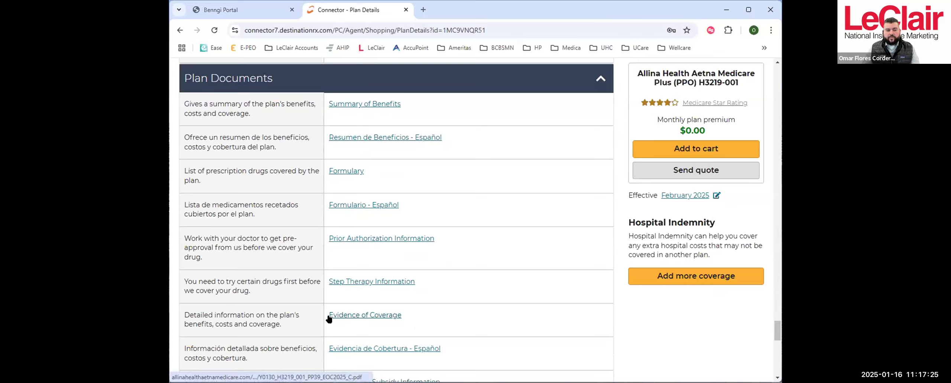
# - Try to open the Allina plan's Evidence of Coverage document, and close its browser tab
pyautogui.click(370, 316)
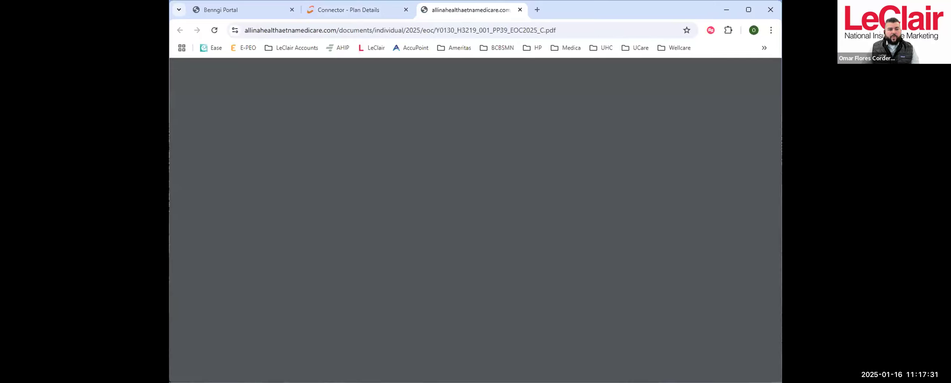
pyautogui.click(571, 239)
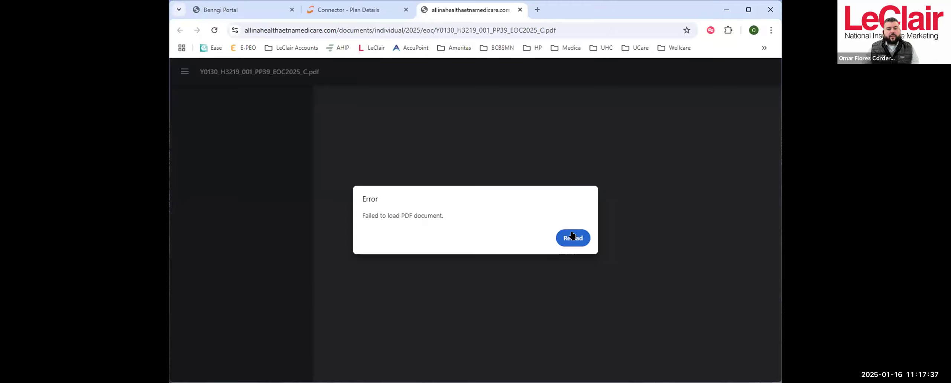
pyautogui.click(572, 237)
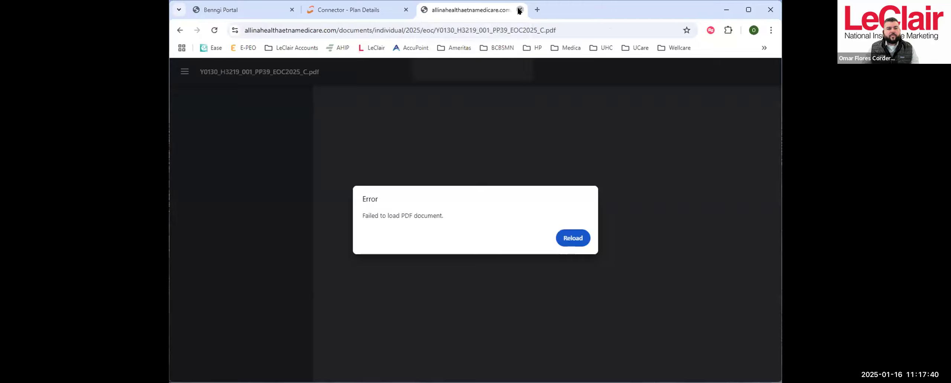
pyautogui.click(519, 10)
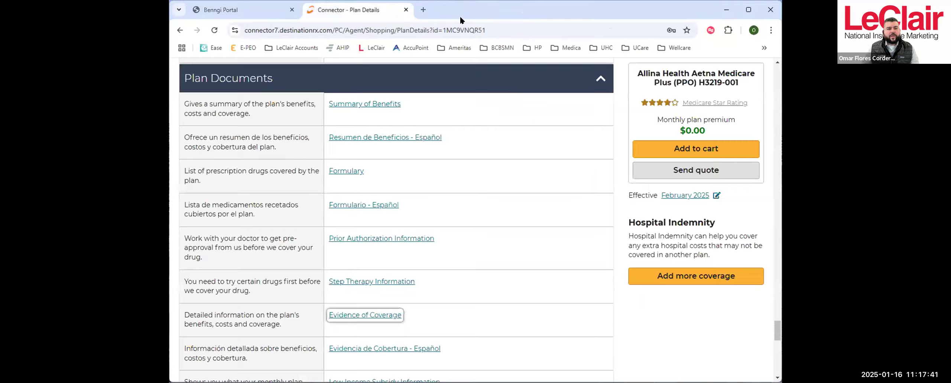
# - Return from the Allina plan's details to the list of available plans
pyautogui.scroll(10, 463, 175)
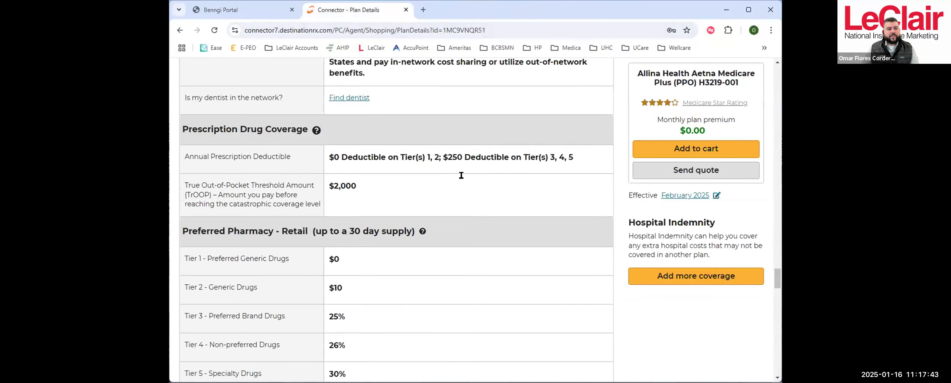
pyautogui.scroll(15, 460, 175)
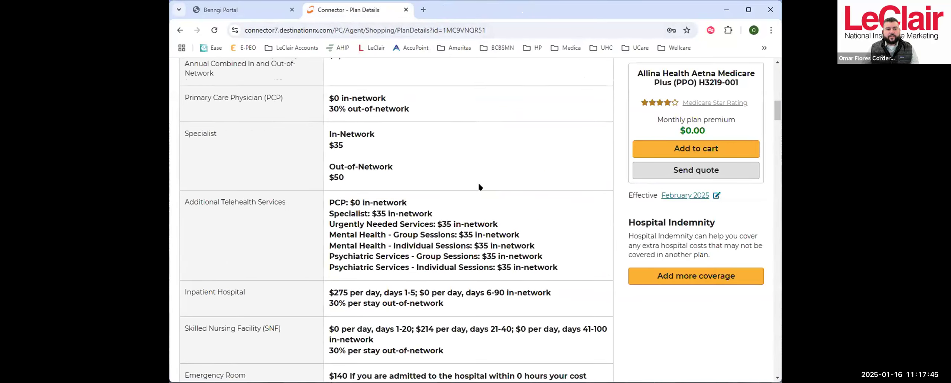
pyautogui.scroll(15, 478, 187)
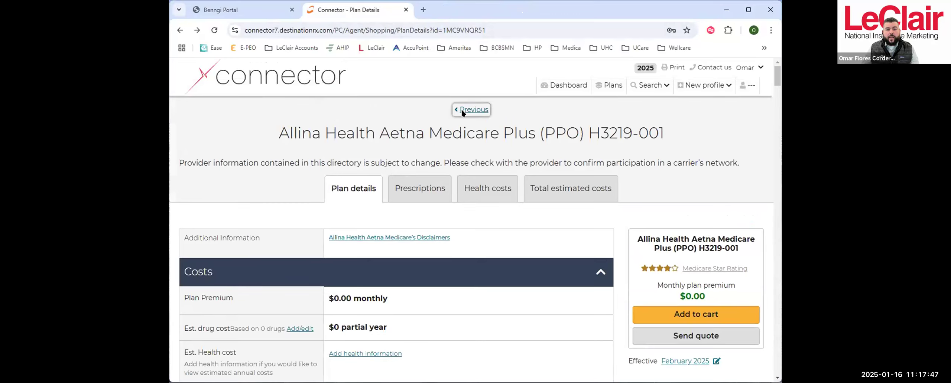
pyautogui.click(461, 111)
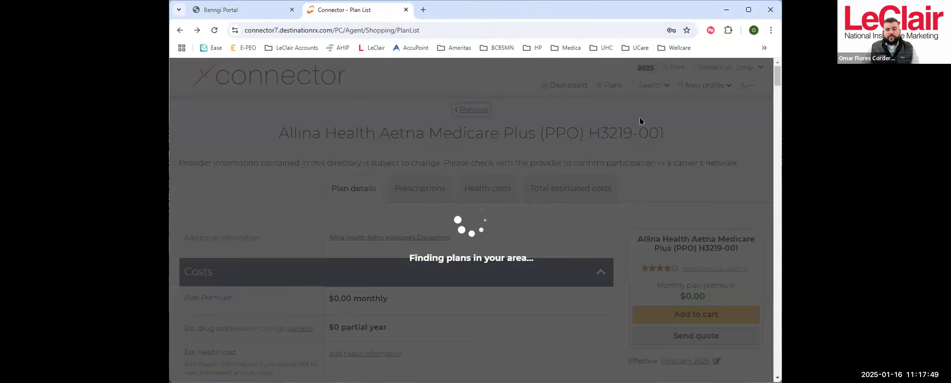
# - Expand the Blue Cross Medicare Advantage Core (PPO) summary and open its full plan details
pyautogui.scroll(-10, 609, 240)
pyautogui.scroll(-8, 608, 240)
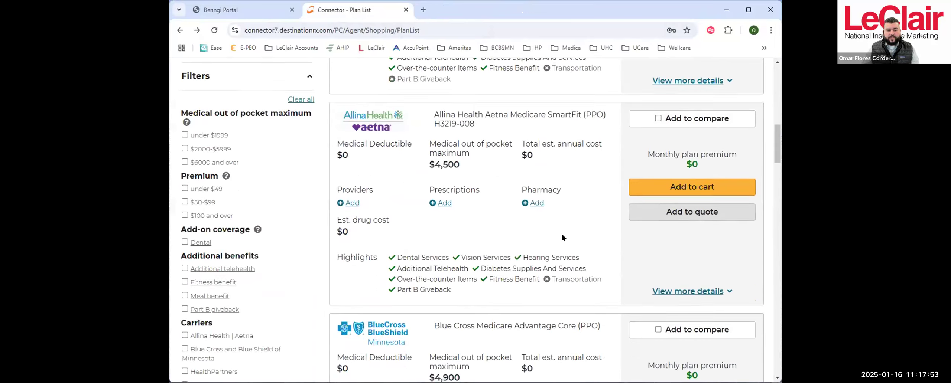
pyautogui.click(695, 235)
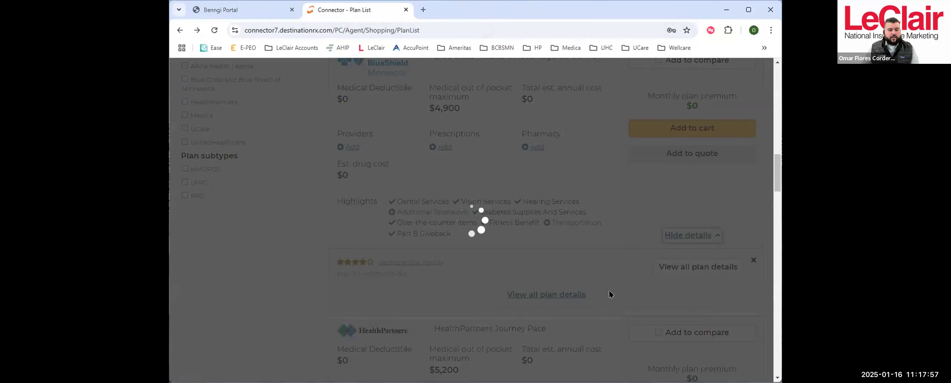
pyautogui.scroll(-4, 562, 261)
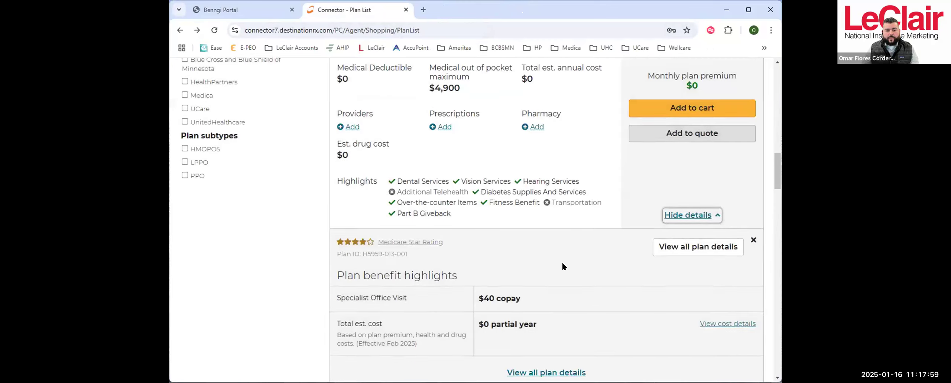
pyautogui.click(547, 249)
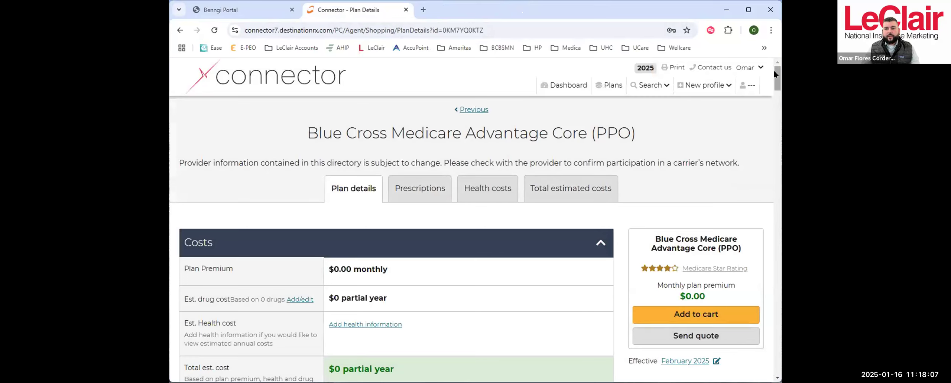
# - Open the Blue Cross plan's Evidence of Coverage document and go to the second match for "diabetic"
pyautogui.moveTo(775, 71); pyautogui.dragTo(745, 337)
pyautogui.click(441, 189)
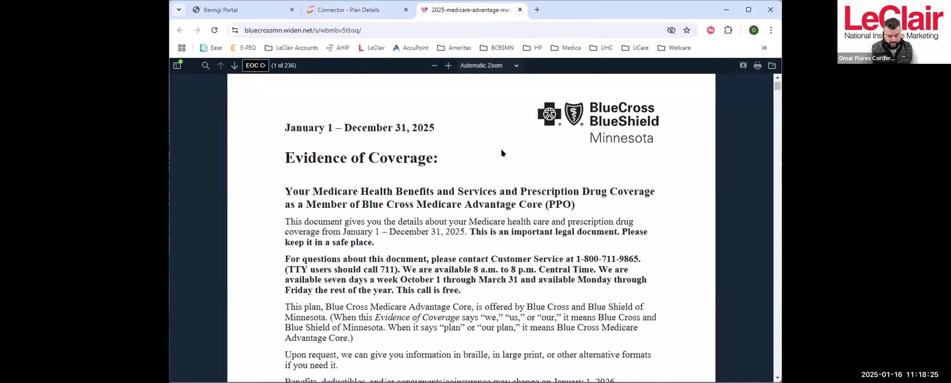
pyautogui.hotkey('ctrl', 'f')
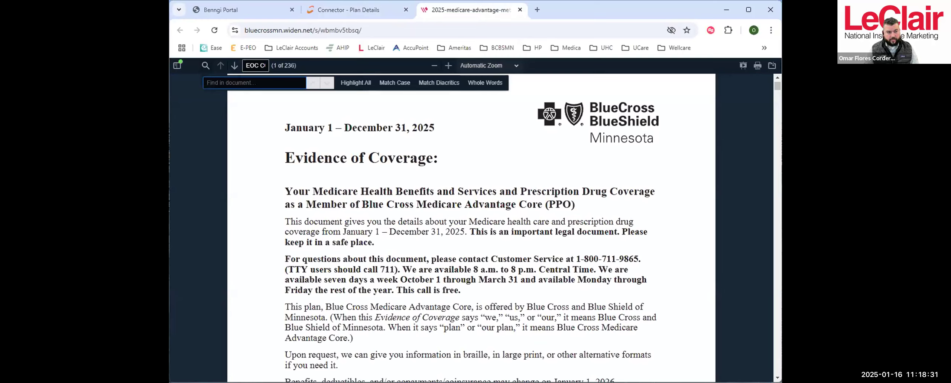
pyautogui.write('diab')
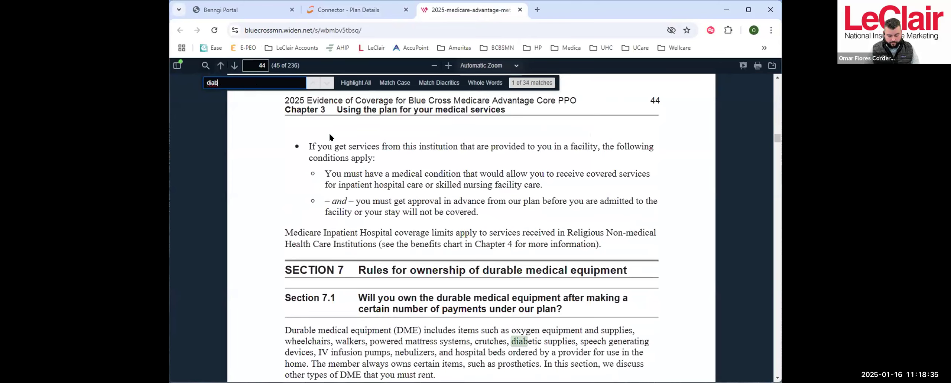
pyautogui.write('etic')
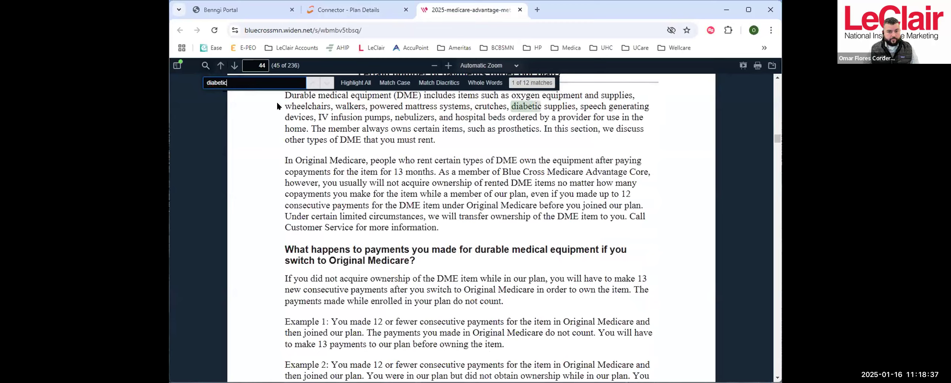
pyautogui.click(326, 83)
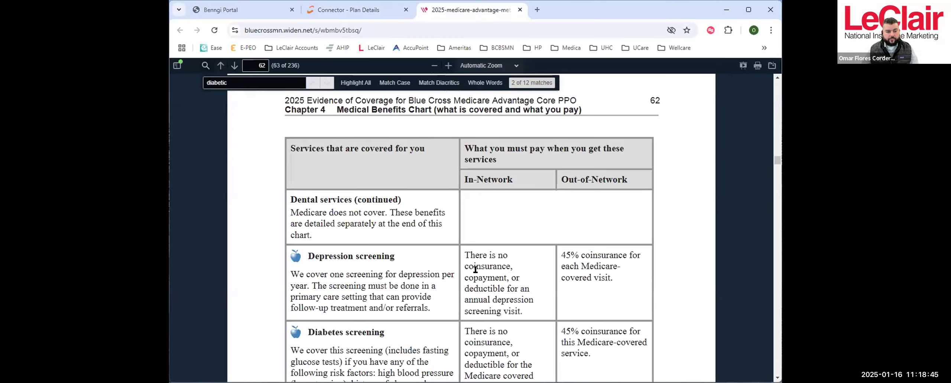
# - Examine the Medical Benefits Chart entries for diabetes screening, self-management training, and diabetic services and supplies, in-network and out-of-network
pyautogui.scroll(-5, 432, 208)
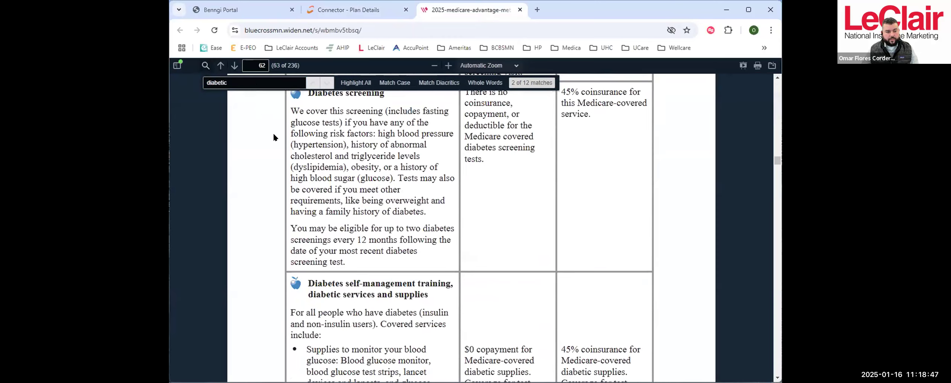
pyautogui.scroll(-4, 441, 233)
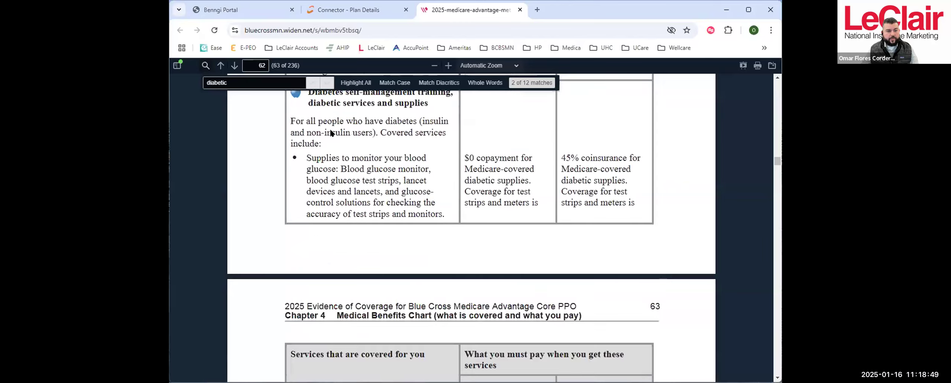
pyautogui.scroll(-1, 413, 198)
pyautogui.scroll(1, 427, 208)
pyautogui.scroll(-5, 496, 215)
pyautogui.scroll(-3, 497, 216)
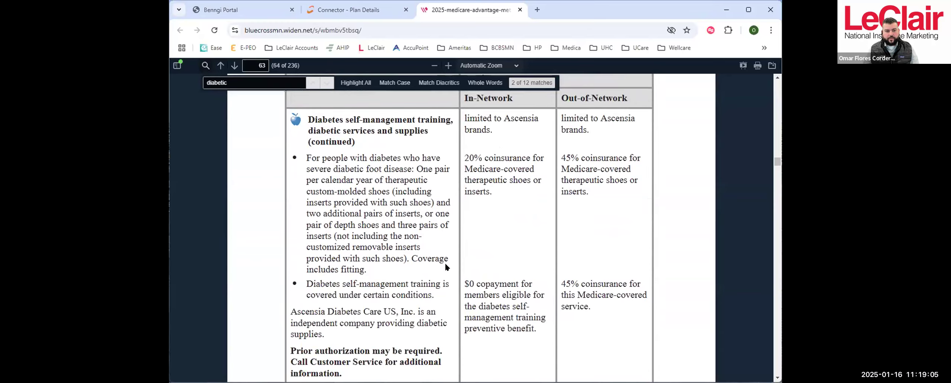
pyautogui.scroll(8, 444, 262)
pyautogui.scroll(1, 449, 217)
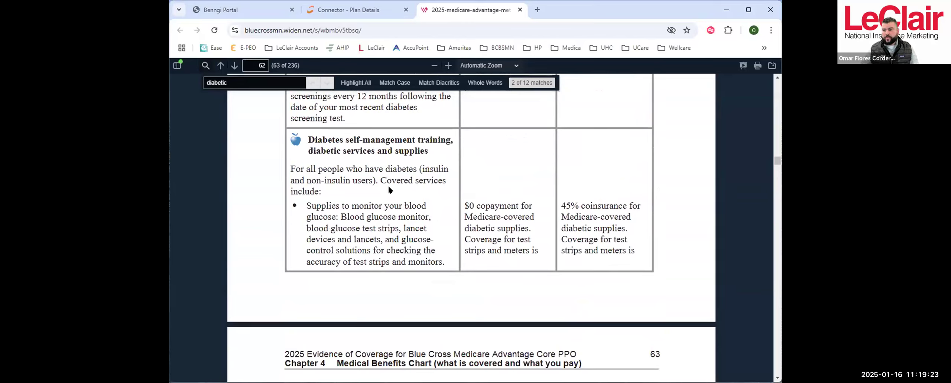
# - Switch back to Connector and return from the Blue Cross plan's details to the list of available plans
pyautogui.click(371, 11)
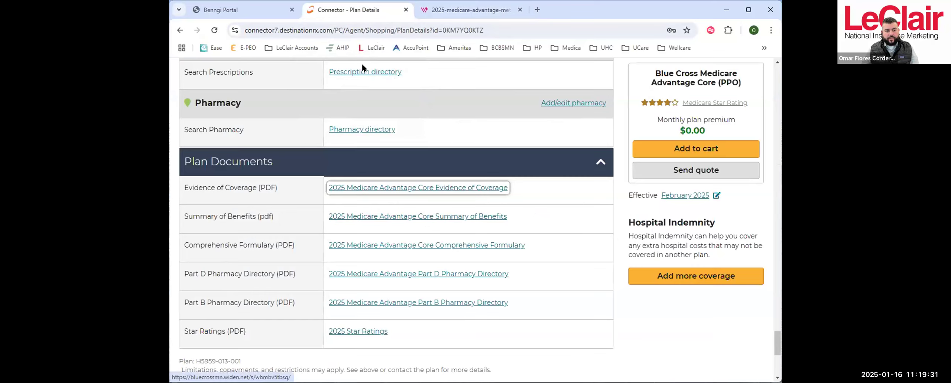
pyautogui.scroll(10, 763, 306)
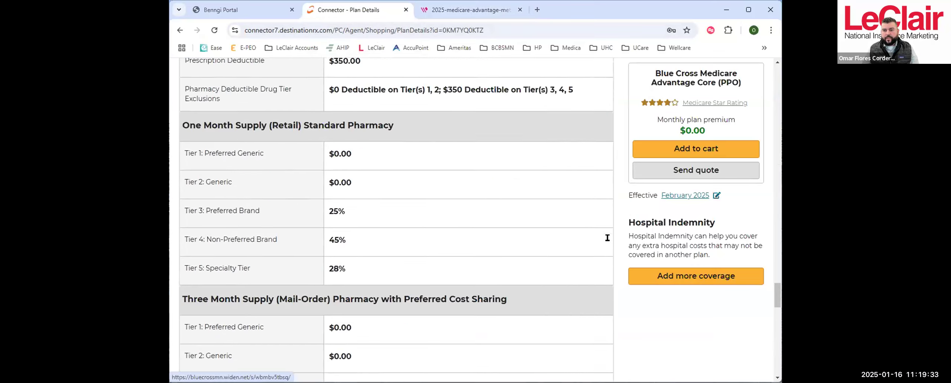
pyautogui.moveTo(777, 292); pyautogui.dragTo(777, 80)
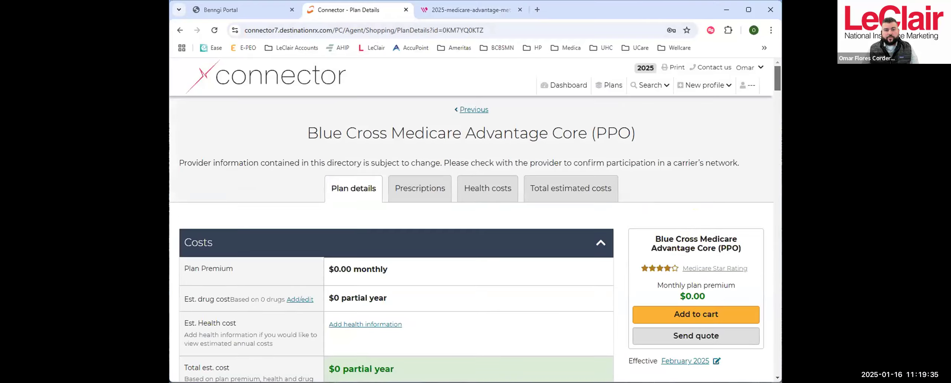
pyautogui.click(472, 109)
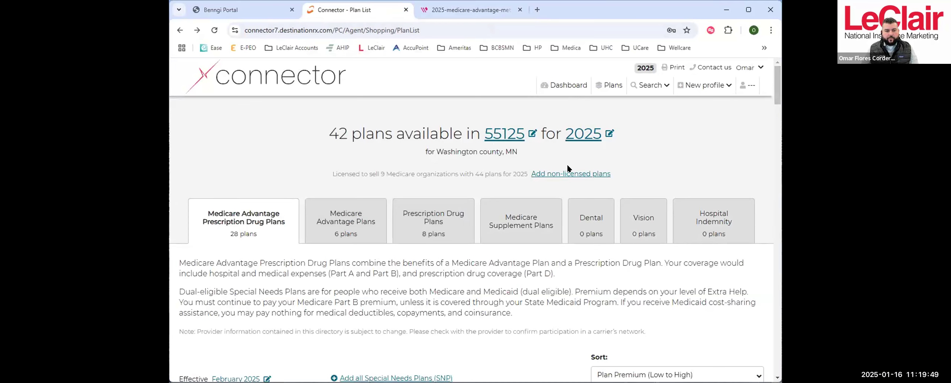
pyautogui.scroll(-3, 636, 152)
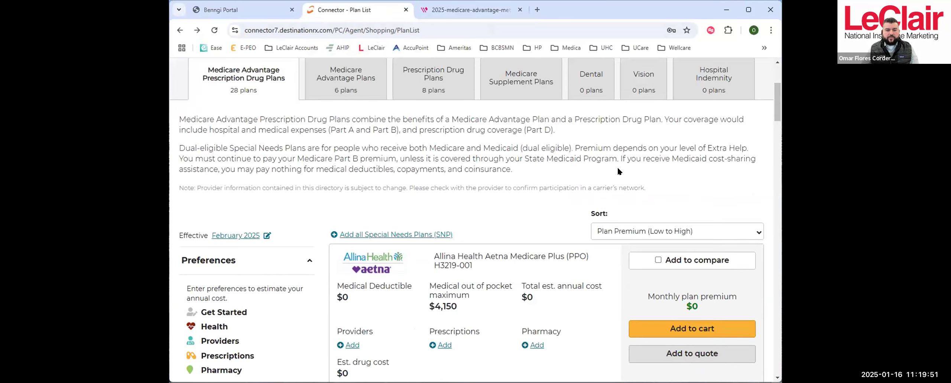
pyautogui.scroll(3, 615, 173)
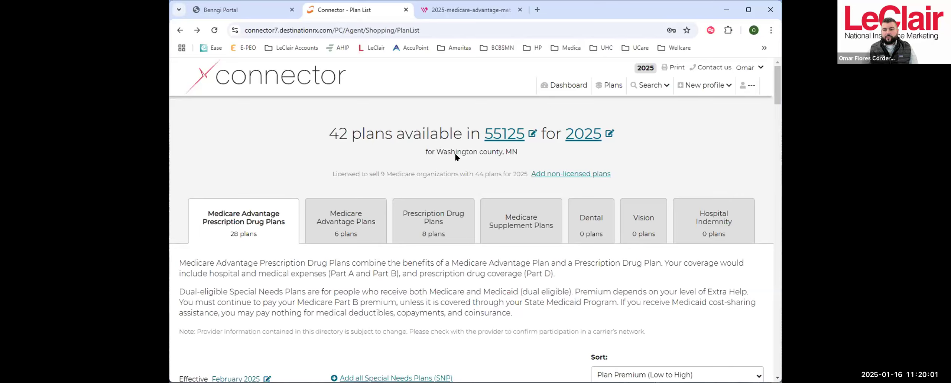
# - Start a new beneficiary profile to bring up the blank profile form
pyautogui.click(713, 86)
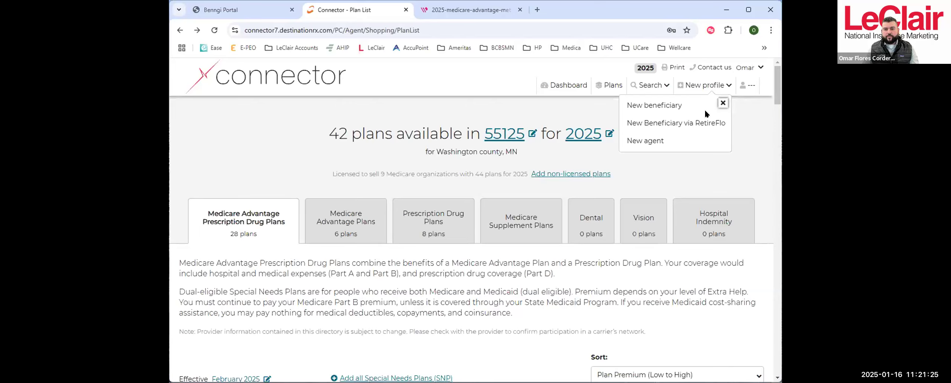
pyautogui.click(667, 105)
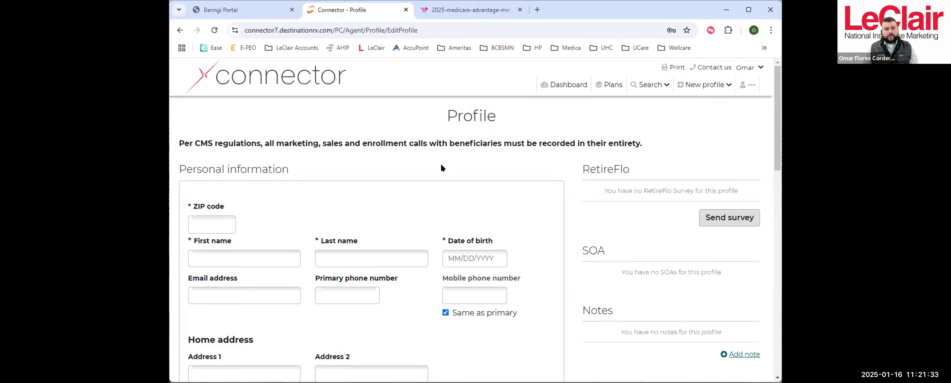
pyautogui.scroll(-1, 531, 184)
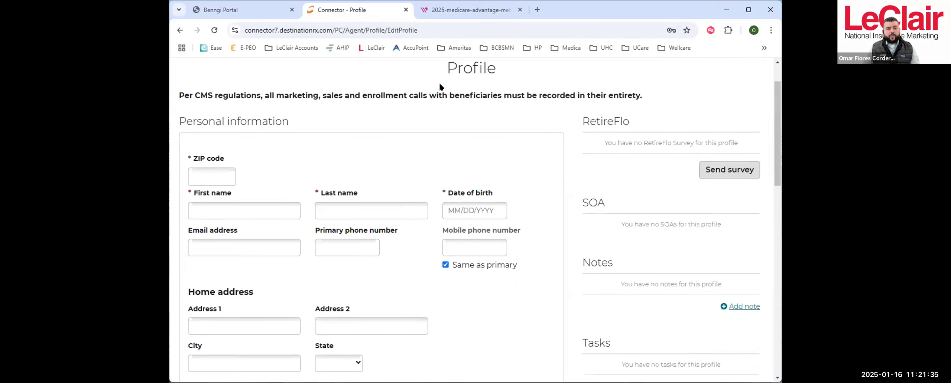
pyautogui.scroll(1, 524, 153)
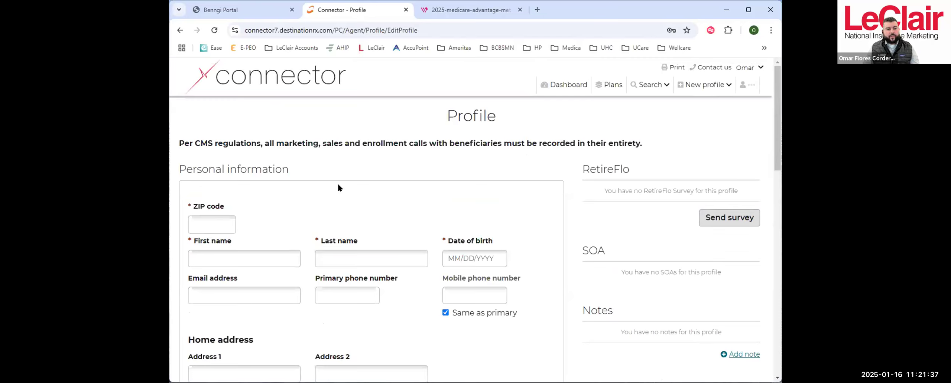
# - Examine the blank profile's personal information, home address, sales information, Medicare eligibility and State Medicaid eligibility fields
pyautogui.scroll(-2, 218, 159)
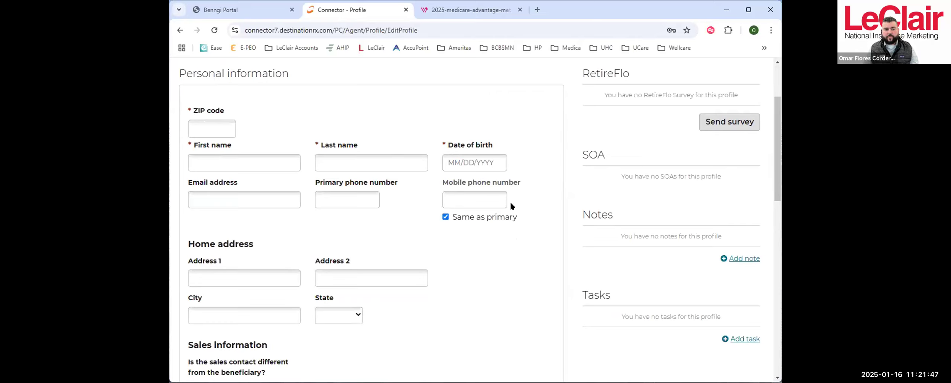
pyautogui.scroll(-2, 510, 202)
pyautogui.scroll(2, 456, 230)
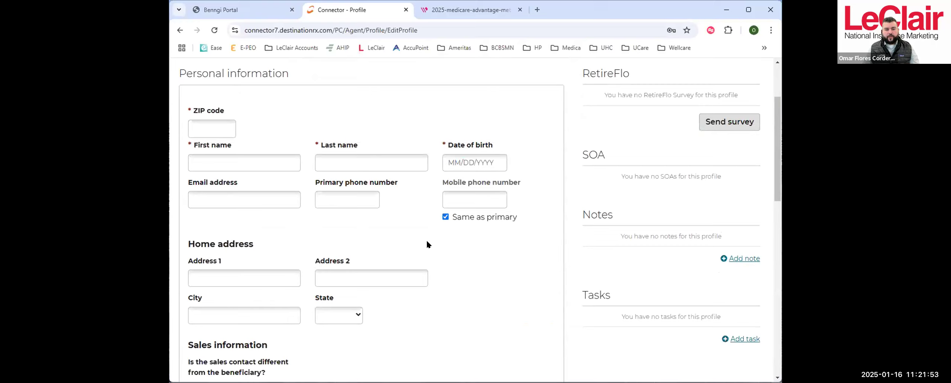
pyautogui.scroll(-4, 427, 239)
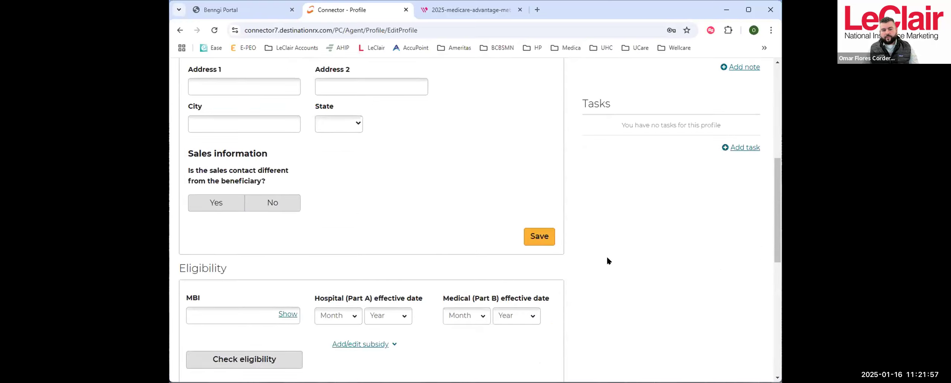
pyautogui.scroll(-3, 606, 260)
pyautogui.scroll(-2, 607, 259)
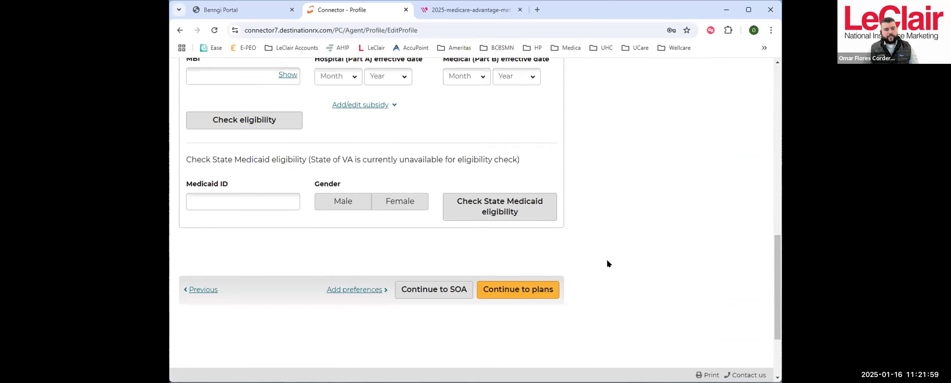
pyautogui.scroll(1, 606, 260)
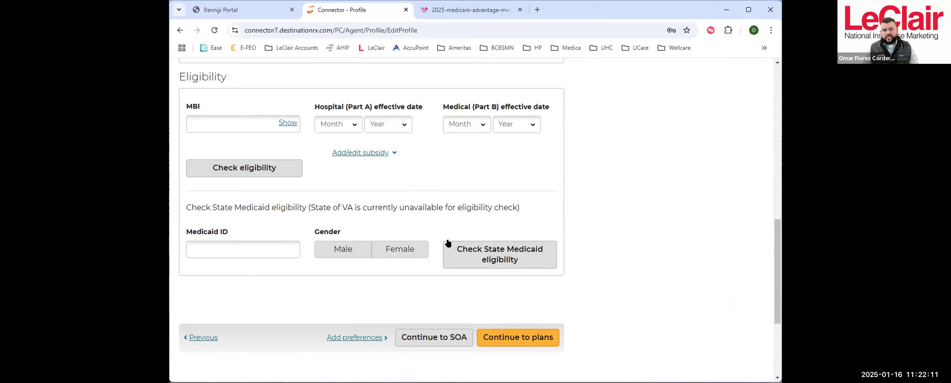
pyautogui.scroll(-2, 376, 311)
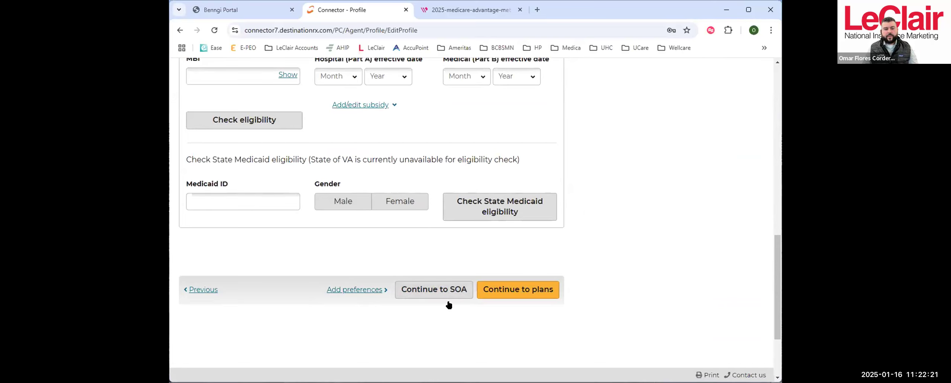
pyautogui.scroll(5, 449, 273)
pyautogui.scroll(10, 446, 256)
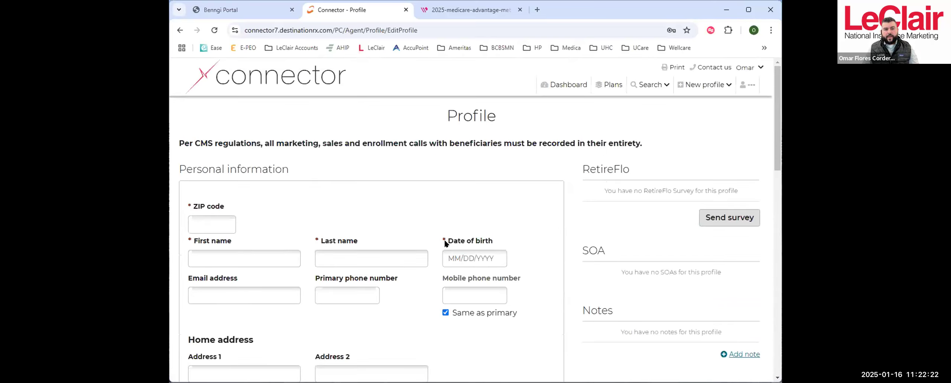
# - From the dashboard, open the beneficiary profile linked to the "Follow up on test quote" task and review its personal information
pyautogui.click(563, 85)
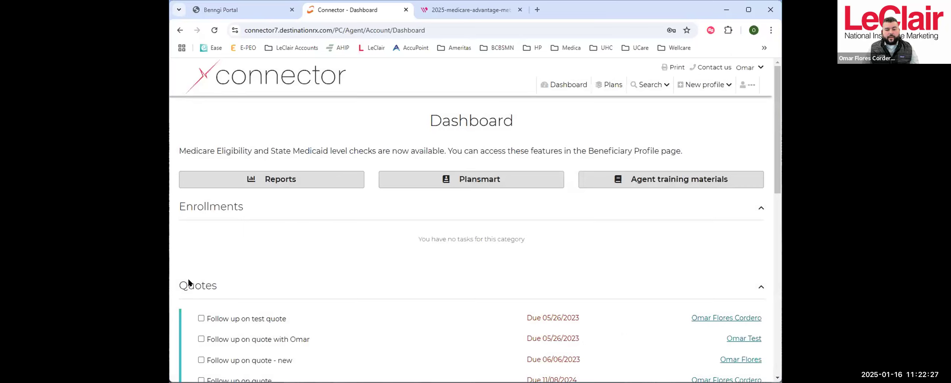
pyautogui.click(741, 316)
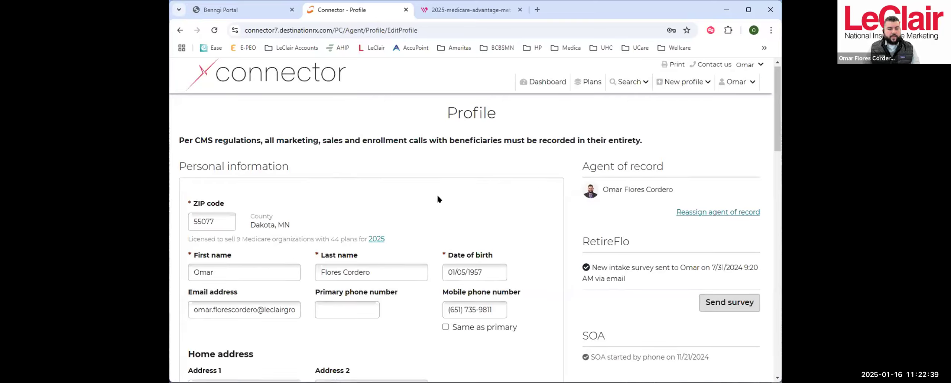
pyautogui.scroll(-4, 437, 193)
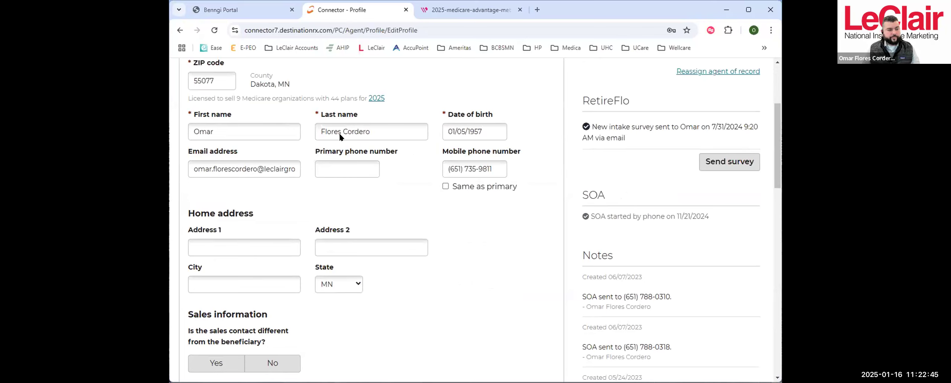
pyautogui.scroll(-8, 531, 153)
pyautogui.scroll(-5, 544, 108)
pyautogui.scroll(8, 548, 109)
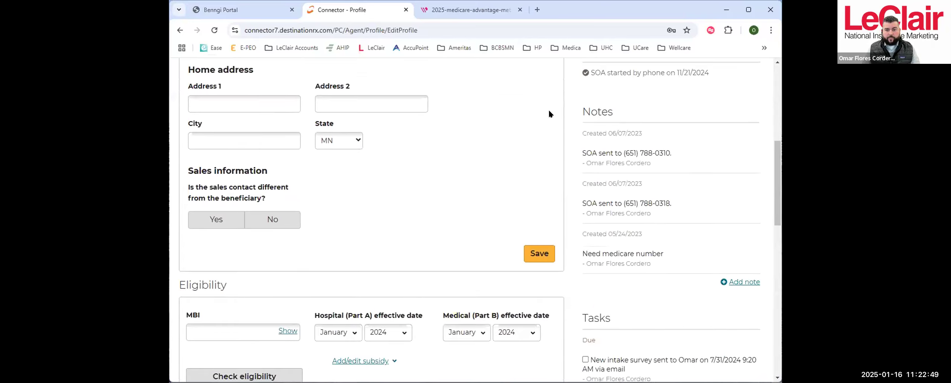
pyautogui.scroll(5, 548, 108)
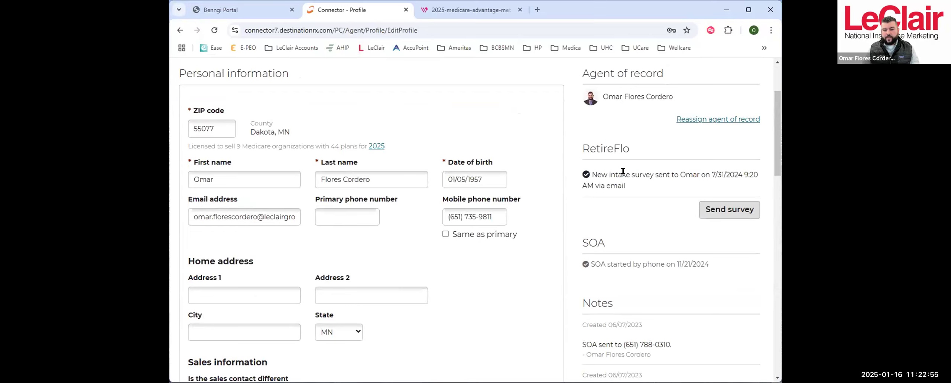
# - Examine the beneficiary profile's SOA status, notes, tasks, quote history with its recipient e-mail, and enrollment history
pyautogui.scroll(-3, 636, 178)
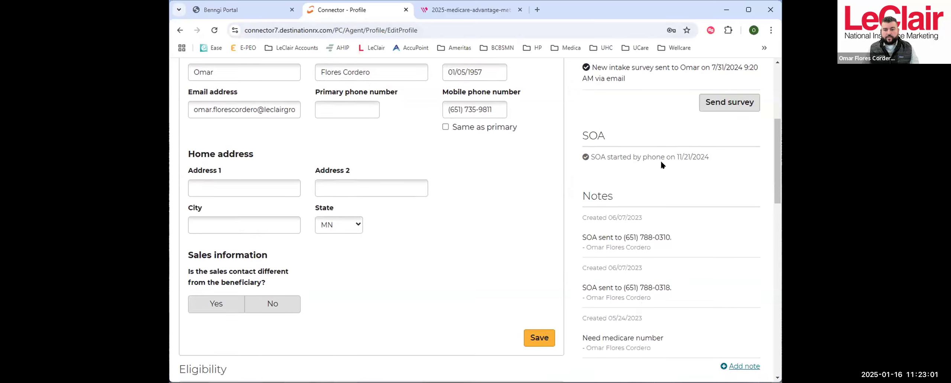
pyautogui.scroll(-3, 654, 159)
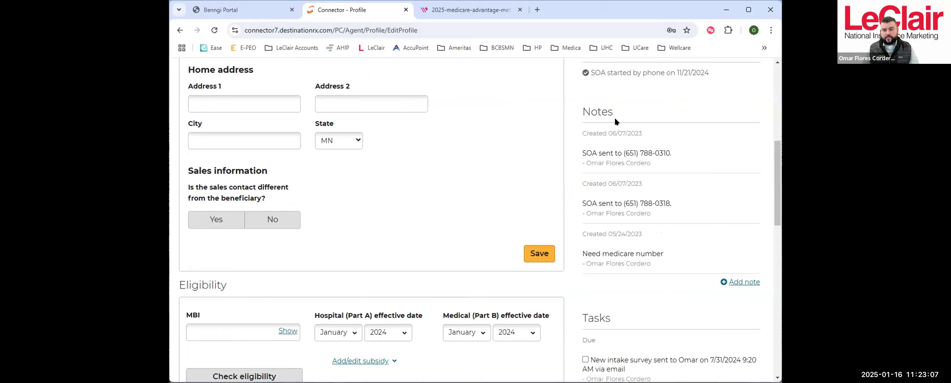
pyautogui.scroll(-3, 638, 223)
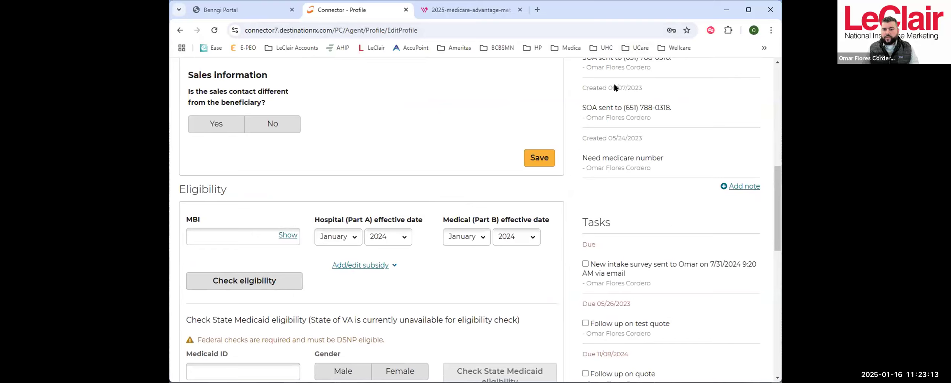
pyautogui.scroll(-4, 641, 159)
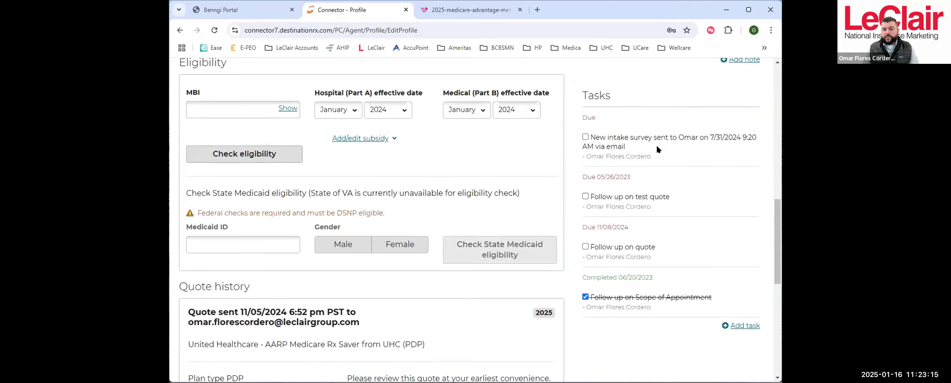
pyautogui.scroll(-1, 656, 148)
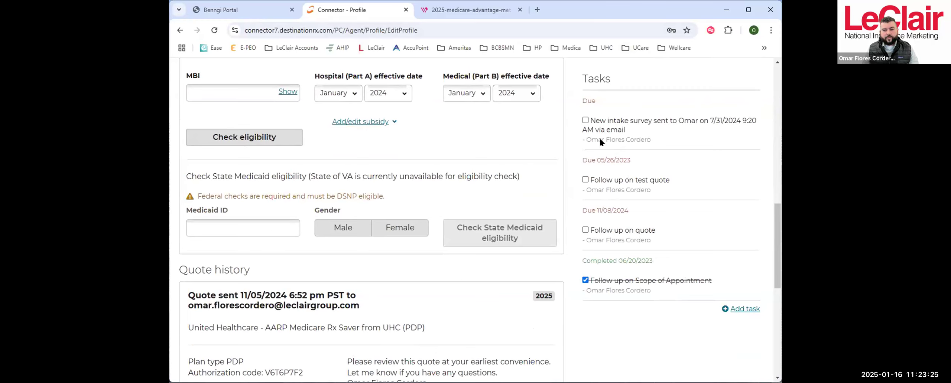
pyautogui.scroll(-1, 615, 197)
pyautogui.scroll(-2, 614, 193)
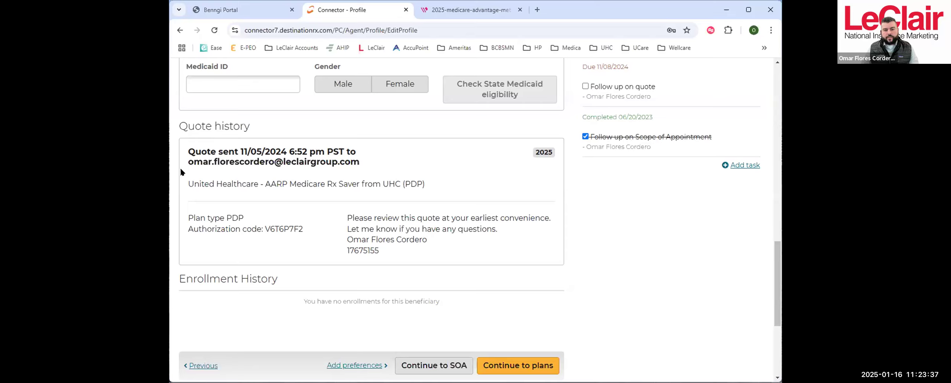
pyautogui.moveTo(187, 161); pyautogui.dragTo(264, 162)
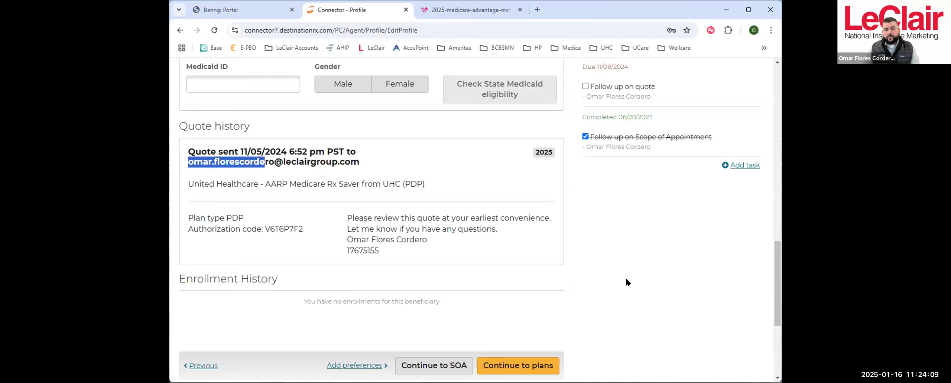
pyautogui.scroll(-1, 626, 281)
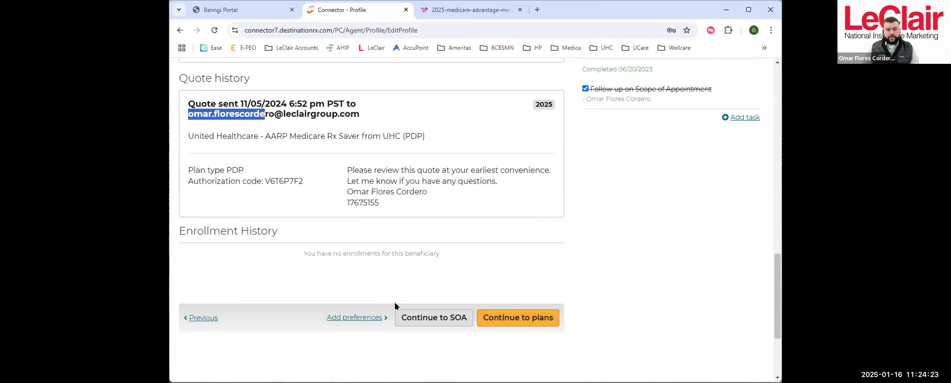
# - Continue from the profile to the beneficiary's Scope of Appointment page and look through the listed SOAs
pyautogui.click(431, 318)
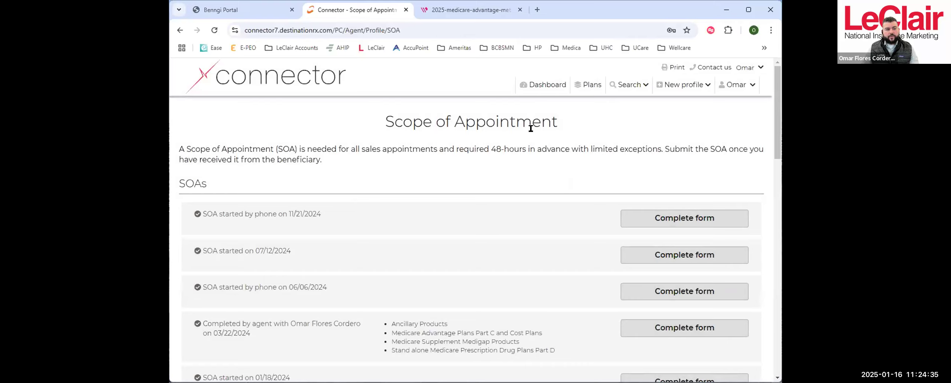
pyautogui.scroll(-6, 523, 125)
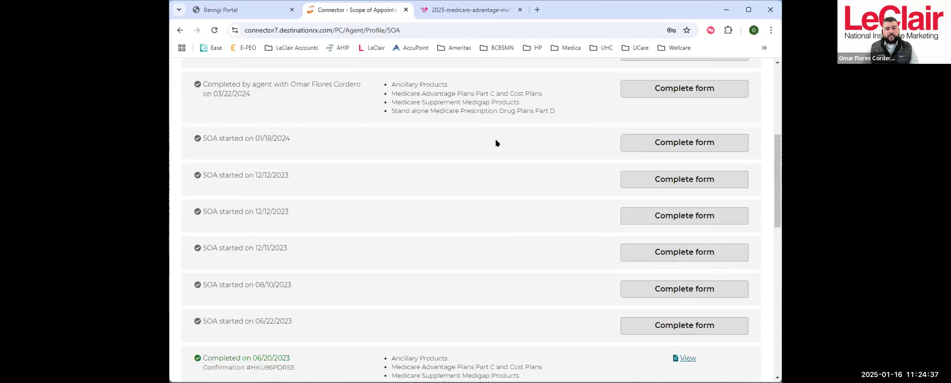
pyautogui.scroll(4, 494, 138)
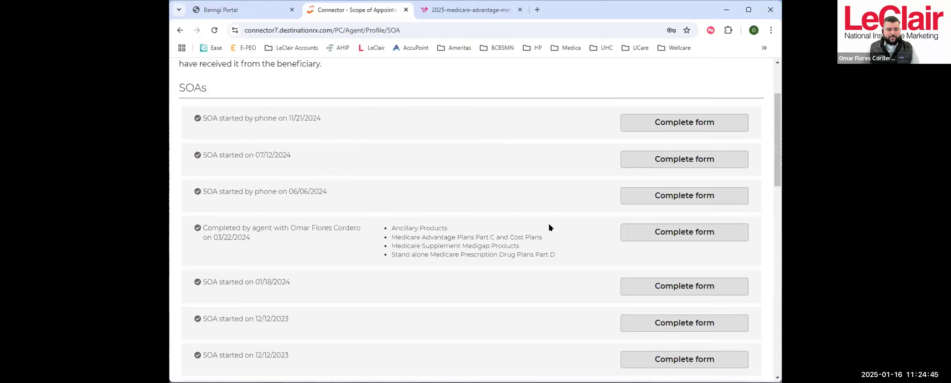
# - Open the completion form for the SOA completed by agent on 03/22/2024 and enter "Test contact" as the initial method of contact
pyautogui.click(670, 234)
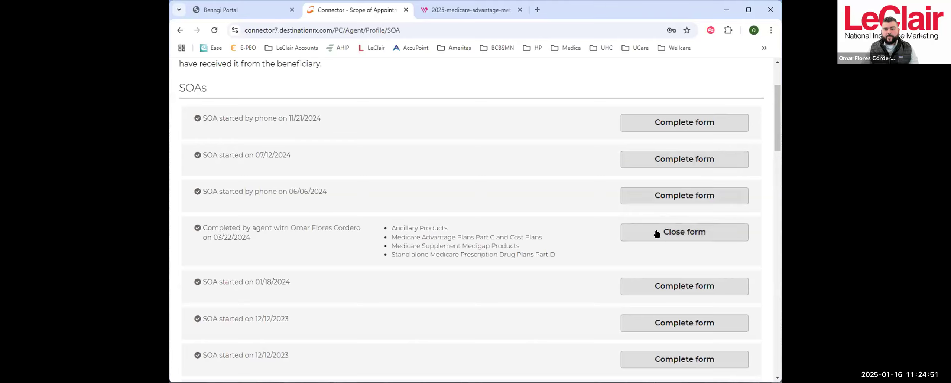
pyautogui.scroll(1, 618, 223)
pyautogui.scroll(-15, 605, 213)
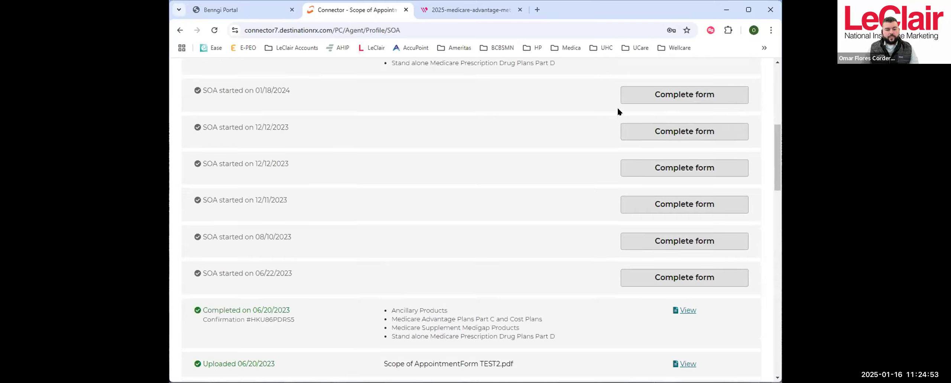
pyautogui.scroll(-6, 601, 176)
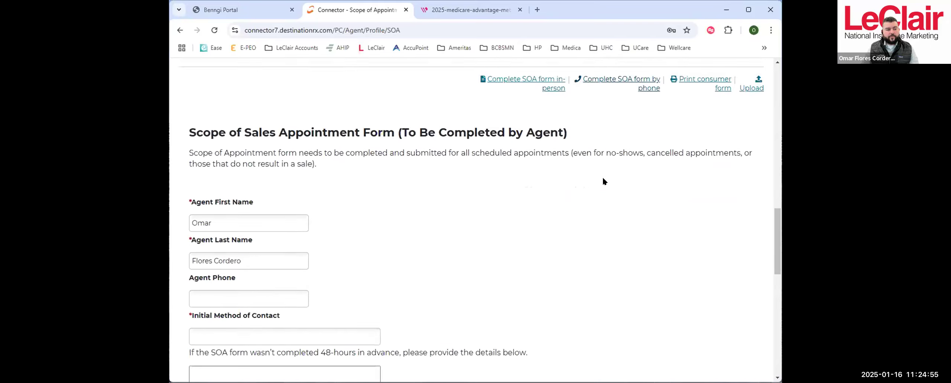
pyautogui.scroll(2, 531, 171)
pyautogui.scroll(10, 637, 191)
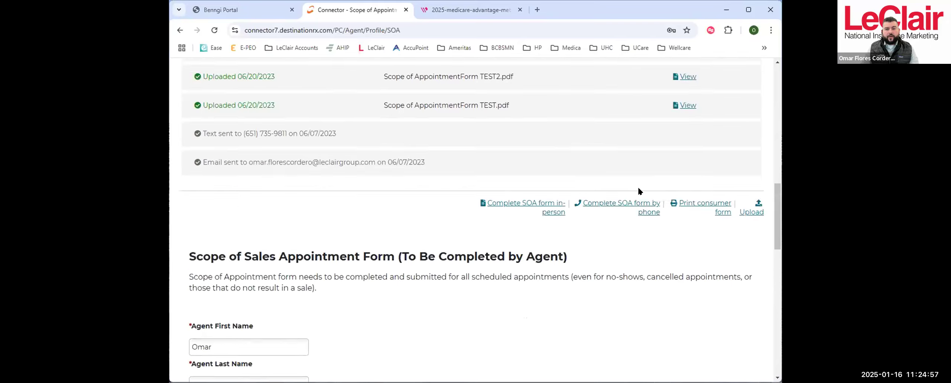
pyautogui.scroll(-11, 635, 187)
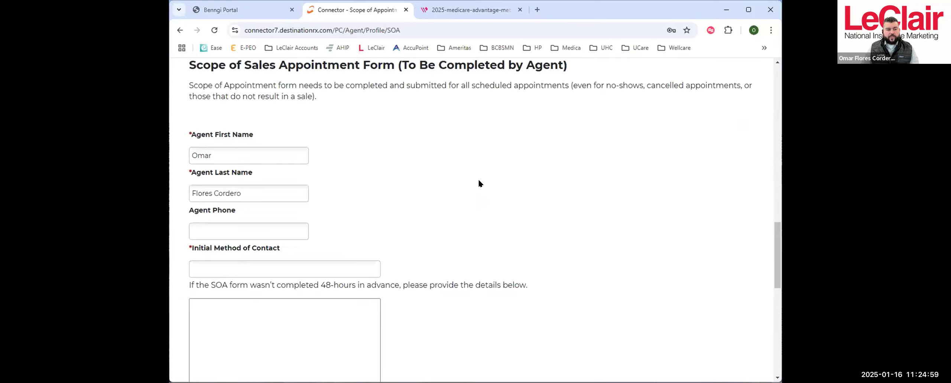
pyautogui.scroll(-1, 453, 185)
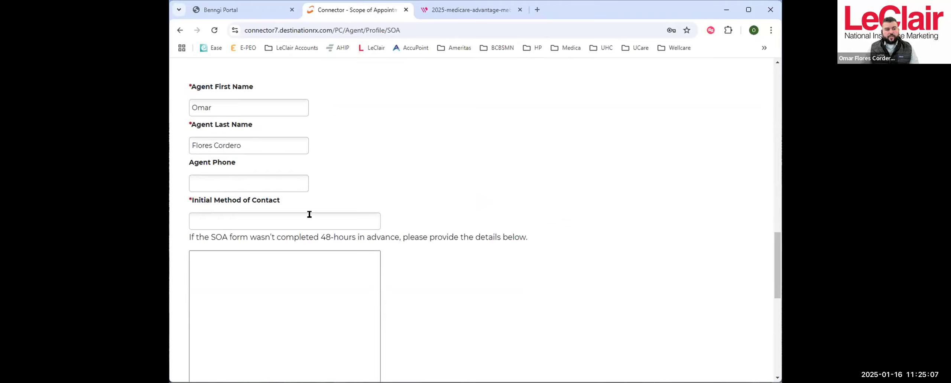
pyautogui.click(320, 223)
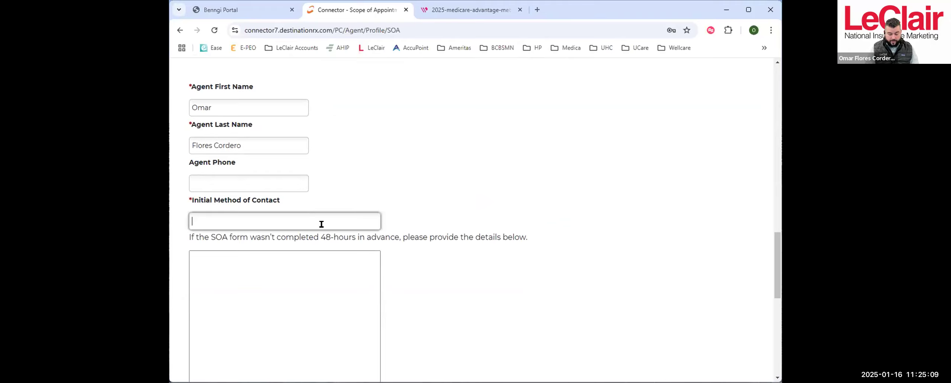
pyautogui.write('Test')
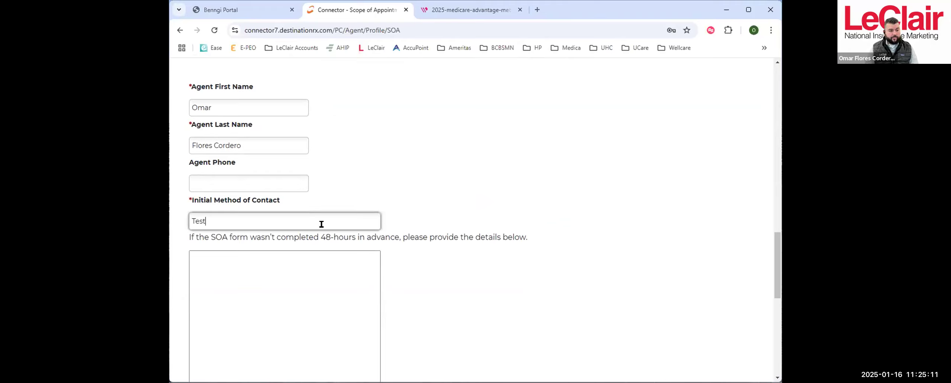
pyautogui.write(' contact')
# - Select Medicare Prescription Drug, Medicare Advantage and Medicare Supplement Plans as represented, confirm the accuracy statement and submit the SOA form
pyautogui.scroll(-4, 457, 184)
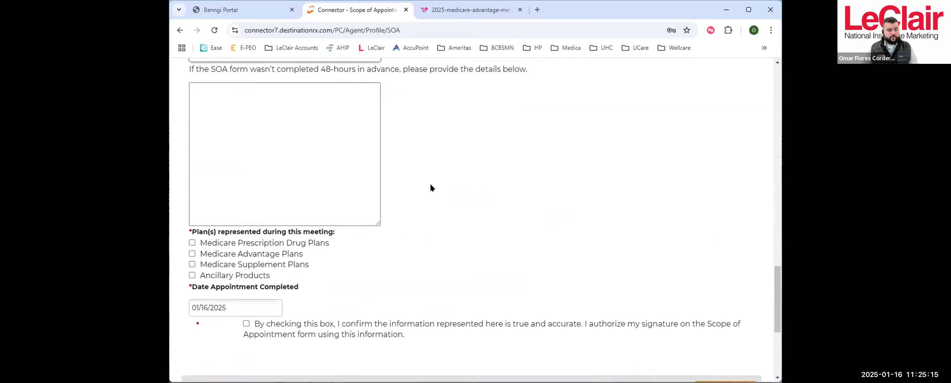
pyautogui.scroll(-1, 431, 188)
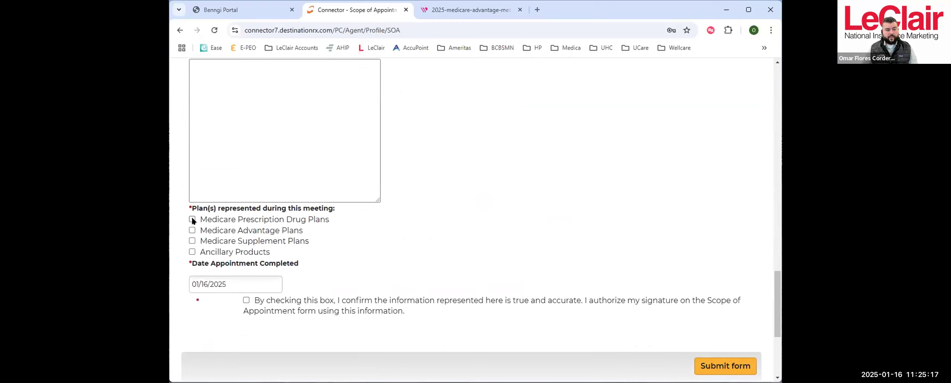
pyautogui.click(191, 241)
pyautogui.click(245, 300)
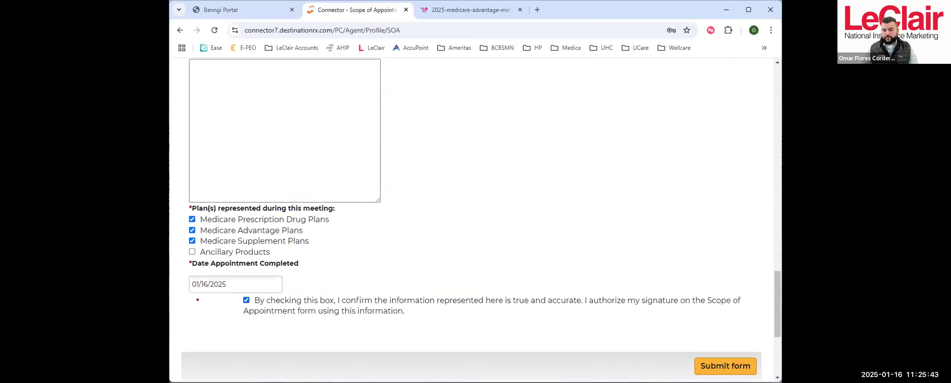
pyautogui.click(704, 365)
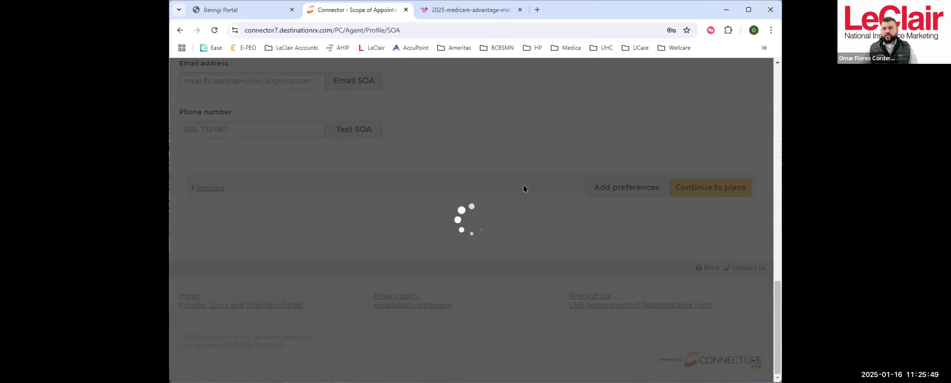
# - Find the SOA completed in person on 01/16/2025, look through its downloaded PDF confirmation form and close the PDF
pyautogui.scroll(8, 505, 209)
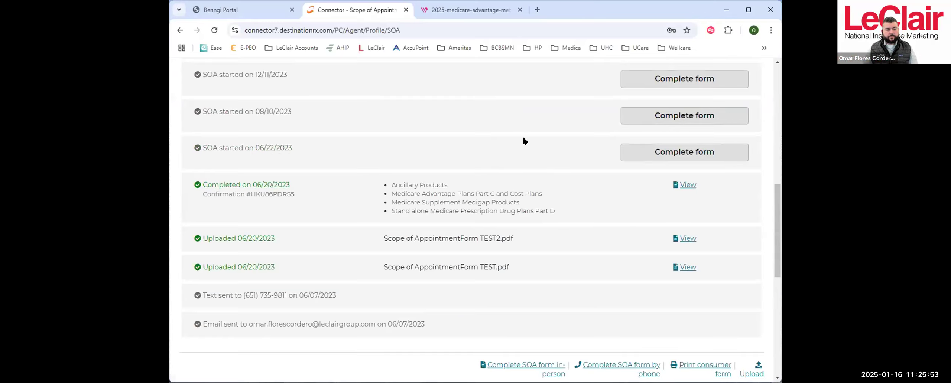
pyautogui.scroll(1, 539, 198)
pyautogui.scroll(10, 537, 194)
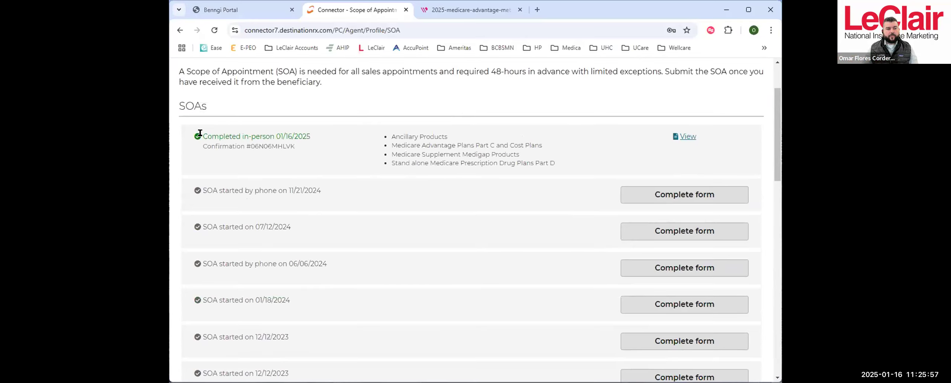
pyautogui.moveTo(203, 136); pyautogui.dragTo(311, 131)
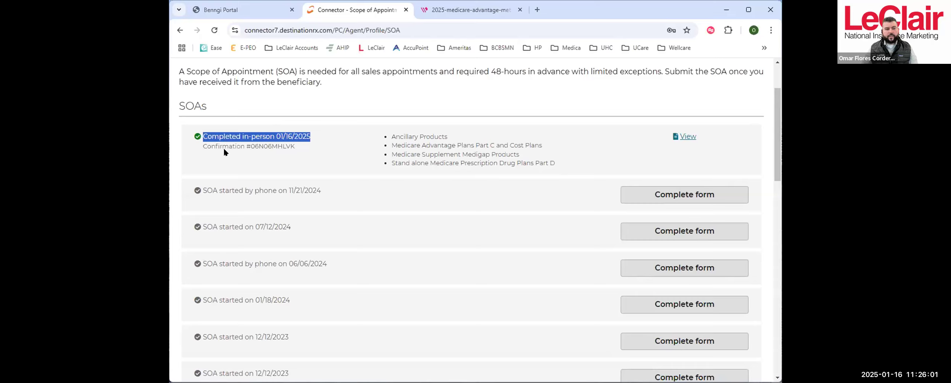
pyautogui.click(686, 138)
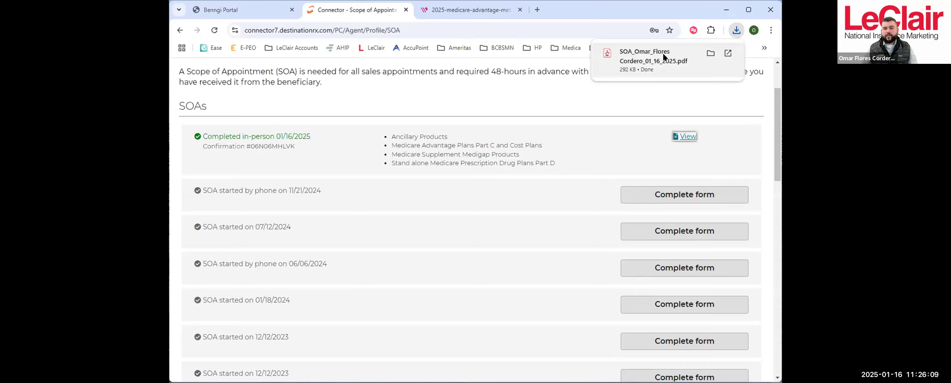
pyautogui.click(663, 53)
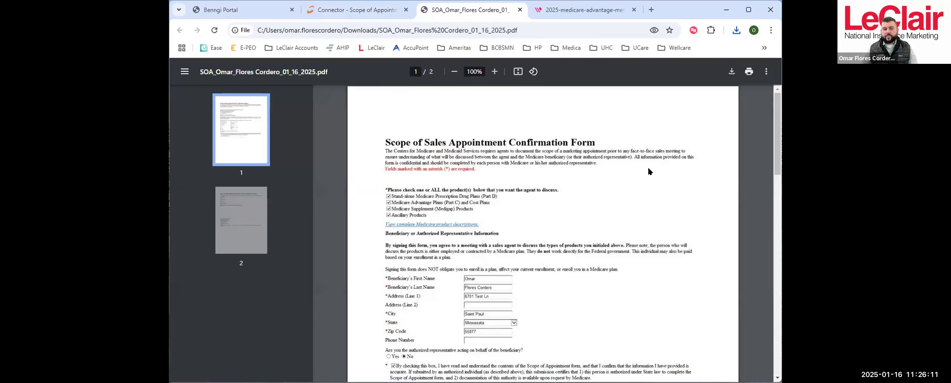
pyautogui.scroll(-5, 622, 177)
pyautogui.scroll(4, 579, 180)
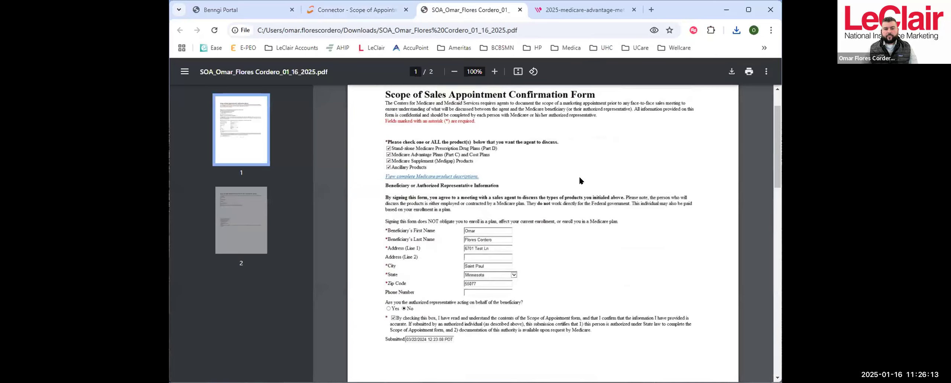
pyautogui.scroll(-3, 641, 169)
pyautogui.scroll(3, 640, 169)
pyautogui.click(519, 10)
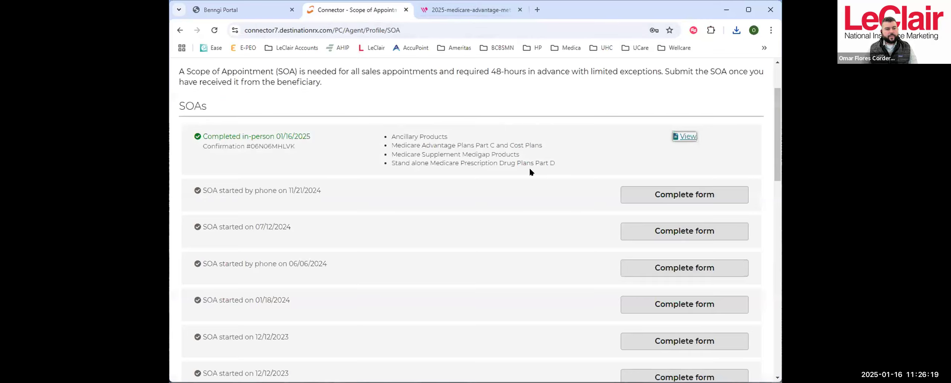
# - Start adding the beneficiary's preferences and choose Medical and prescription drug as the coverage type of interest
pyautogui.scroll(-5, 530, 171)
pyautogui.scroll(-6, 504, 152)
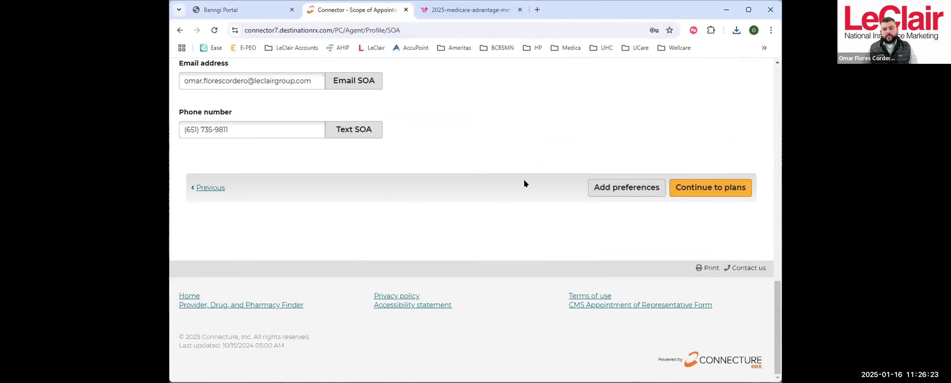
pyautogui.click(604, 189)
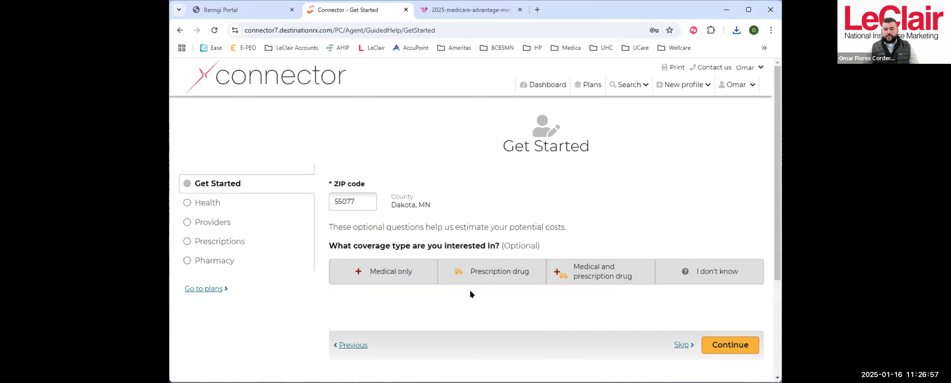
pyautogui.click(601, 273)
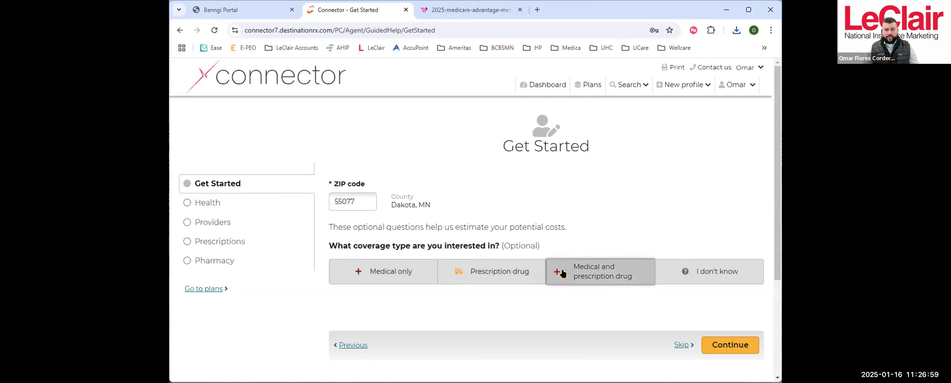
# - Review the prescription extra-help options with "I don't get help from any of these programs" selected, and continue to the Health page
pyautogui.scroll(-4, 418, 197)
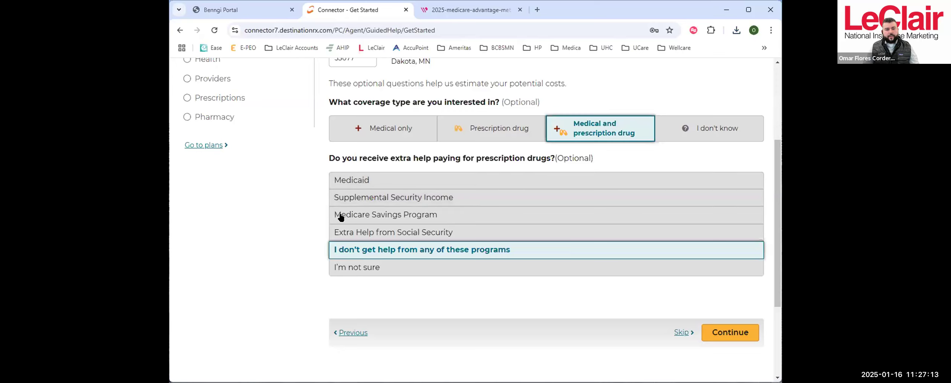
pyautogui.scroll(3, 233, 116)
pyautogui.scroll(-3, 712, 220)
pyautogui.scroll(4, 231, 137)
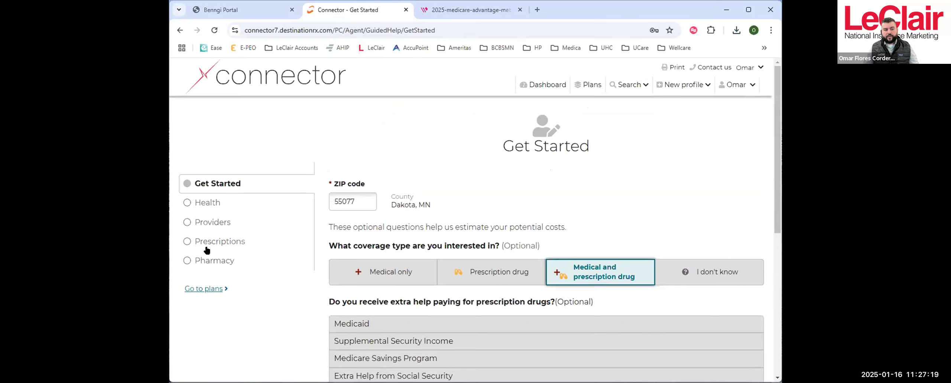
pyautogui.scroll(-2, 275, 236)
pyautogui.scroll(-1, 275, 236)
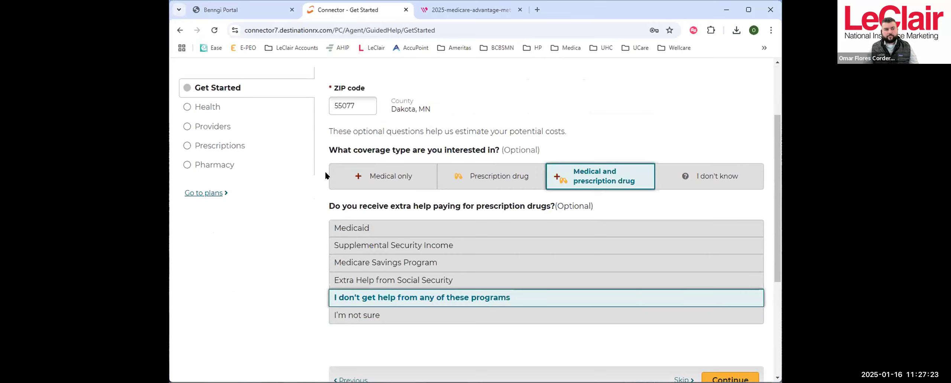
pyautogui.scroll(3, 325, 171)
pyautogui.scroll(-5, 710, 260)
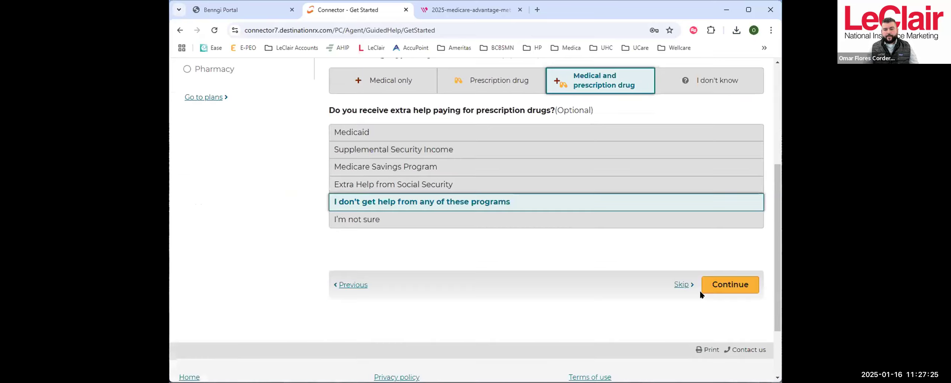
pyautogui.click(729, 285)
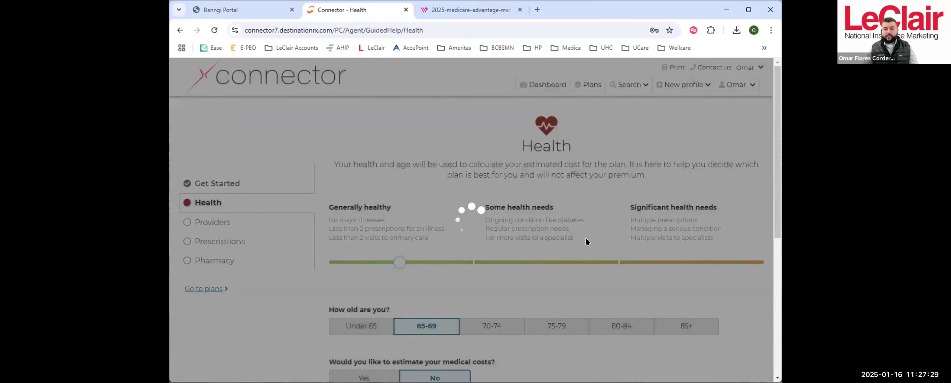
# - Answer Yes to estimating the beneficiary's medical costs, below the 65-69 age selection
pyautogui.scroll(-4, 624, 219)
pyautogui.scroll(-3, 626, 222)
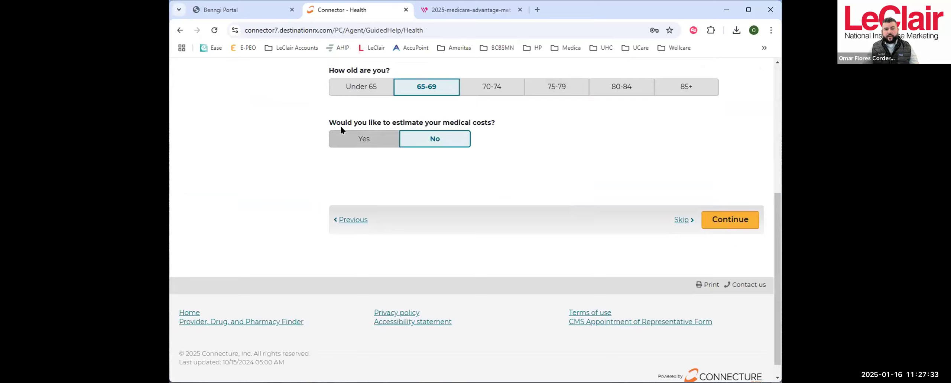
pyautogui.click(363, 140)
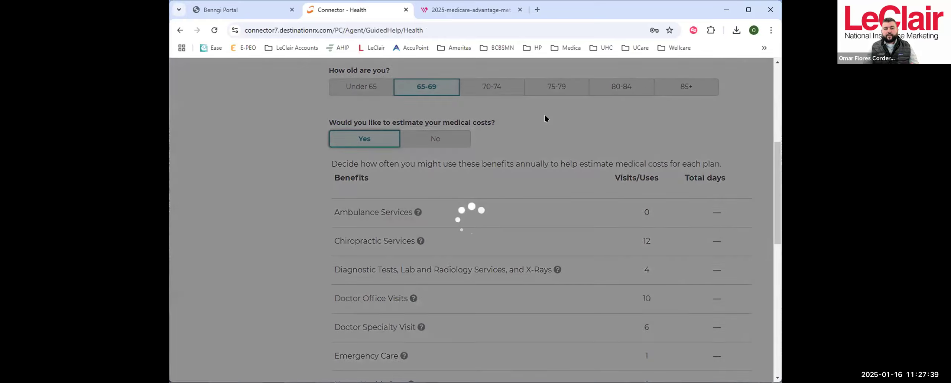
# - Examine the annual visits, uses and total days assumed for each benefit in the medical cost estimate
pyautogui.scroll(-2, 661, 175)
pyautogui.scroll(-5, 662, 177)
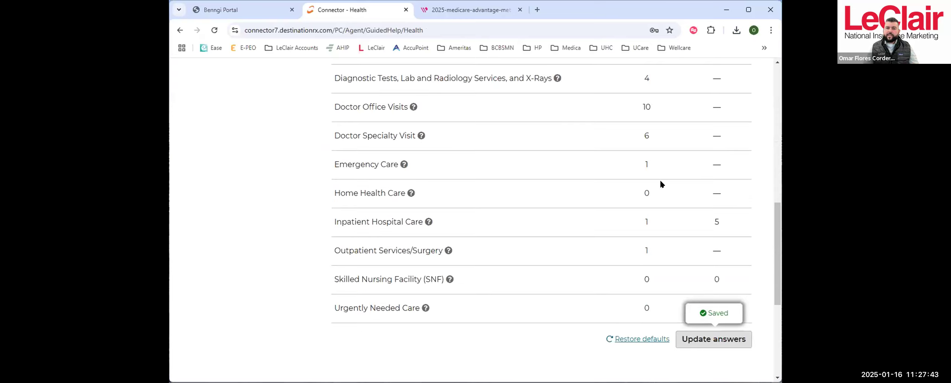
pyautogui.scroll(1, 657, 178)
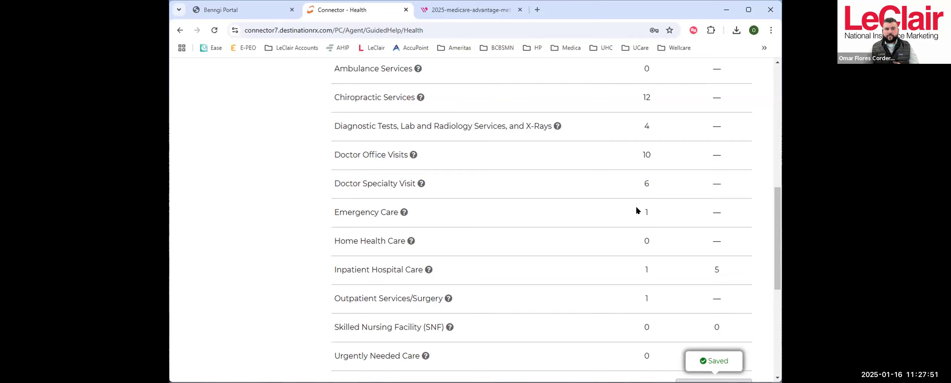
pyautogui.scroll(1, 697, 177)
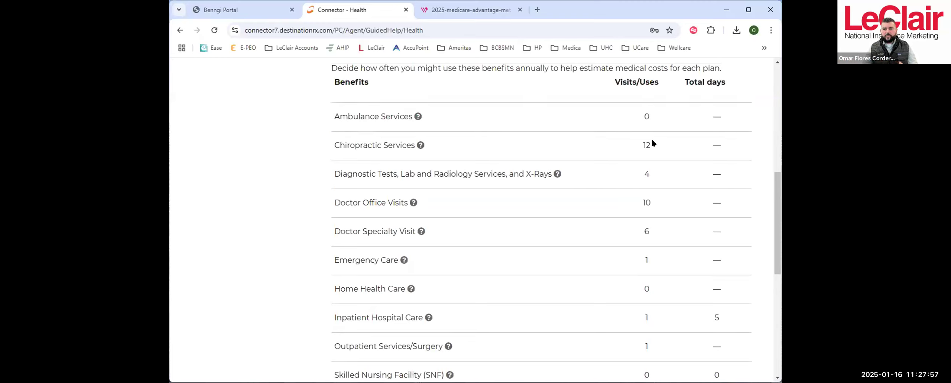
pyautogui.scroll(-2, 709, 180)
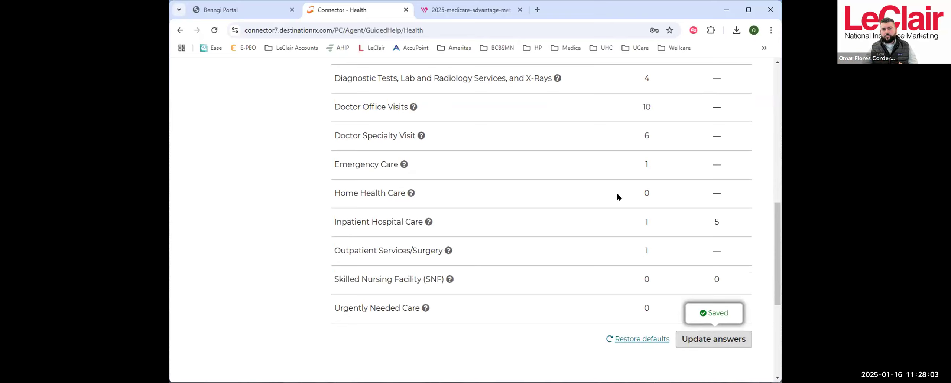
pyautogui.scroll(1, 617, 192)
pyautogui.scroll(-1, 731, 275)
# - Open the medical cost estimate answers for editing, review the annual visits and uses, and save them
pyautogui.click(701, 340)
pyautogui.scroll(3, 697, 254)
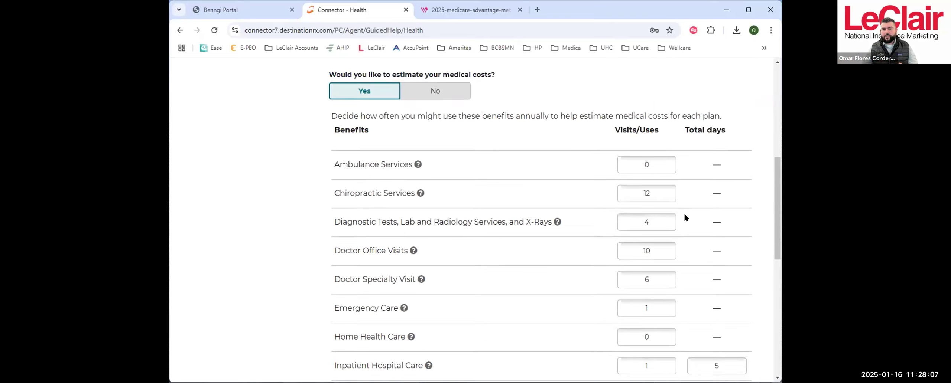
pyautogui.click(648, 194)
pyautogui.scroll(-5, 698, 207)
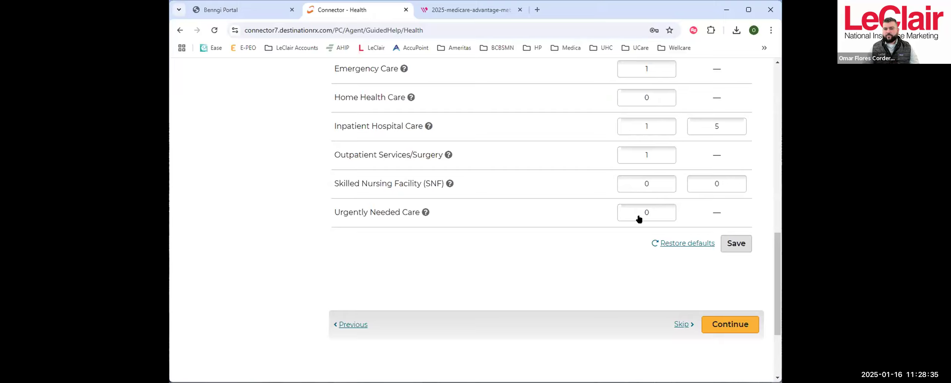
pyautogui.click(737, 242)
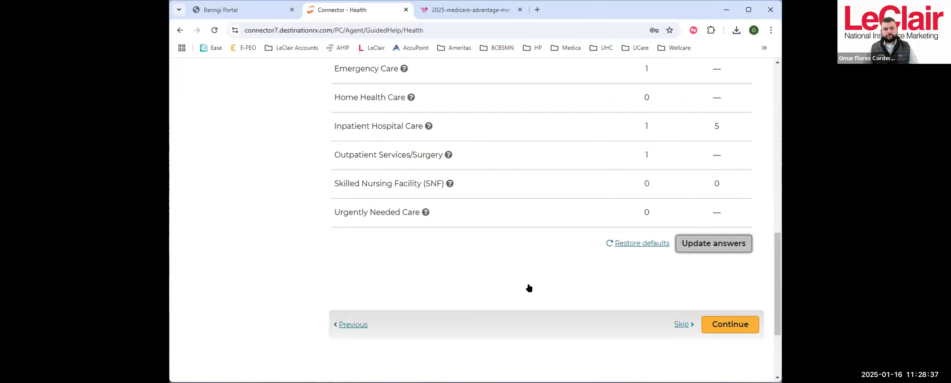
# - Continue from the Health page through Providers to the Prescriptions page without adding a provider
pyautogui.scroll(-3, 693, 248)
pyautogui.click(726, 228)
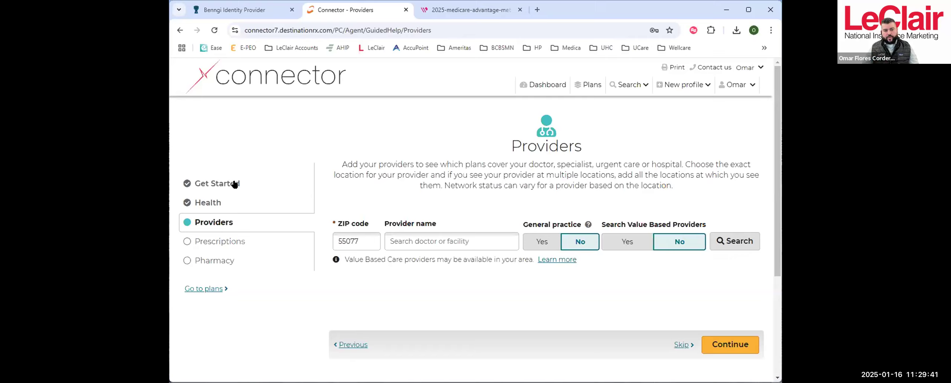
pyautogui.click(716, 346)
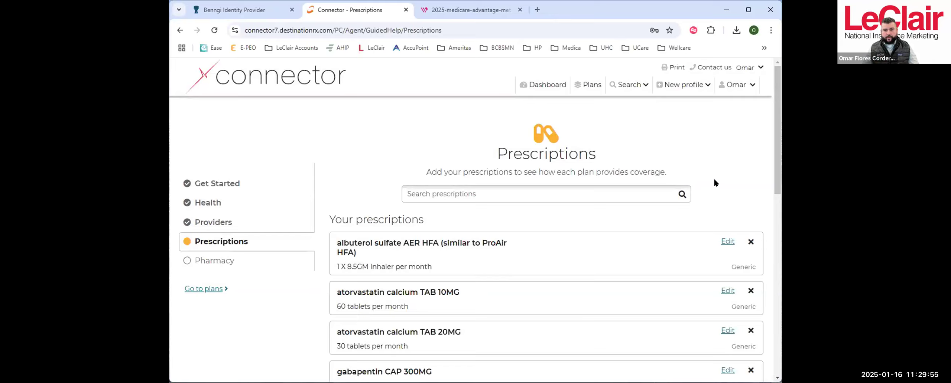
# - Search the prescriptions for "amlodi" and select amlodipine besylate
pyautogui.scroll(-5, 713, 181)
pyautogui.scroll(3, 699, 173)
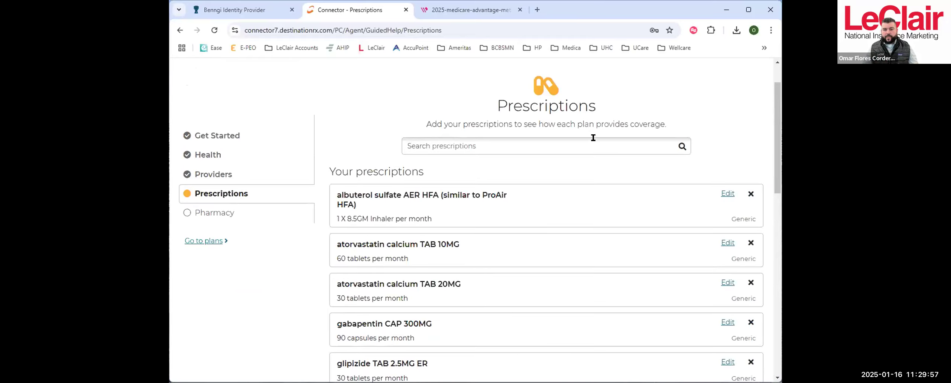
pyautogui.click(588, 146)
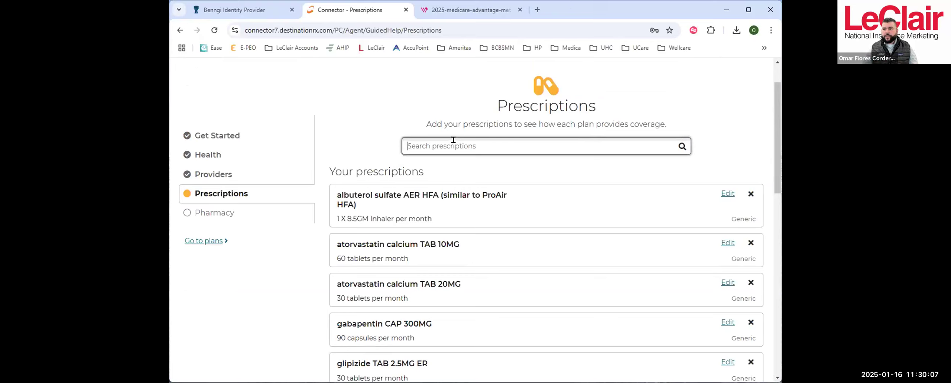
pyautogui.click(550, 137)
pyautogui.write('am')
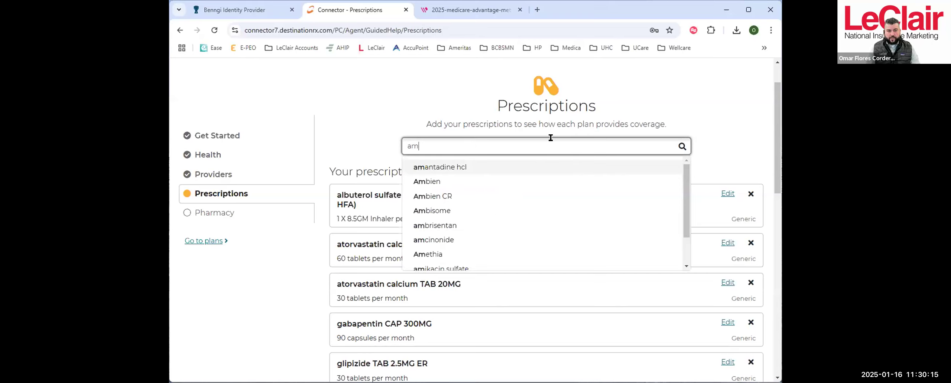
pyautogui.write('lodi')
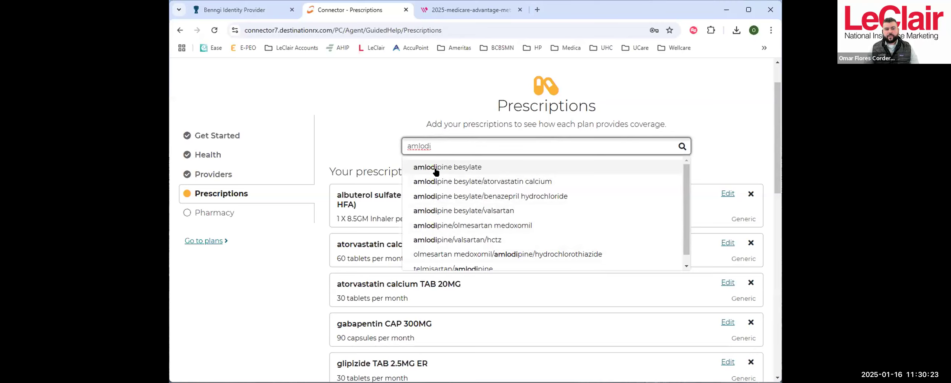
pyautogui.click(473, 168)
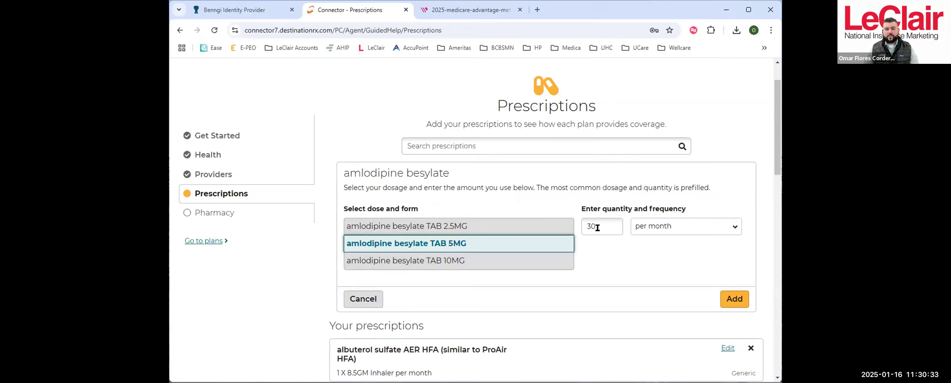
# - Review the frequency options for amlodipine besylate, keep per month, and choose the TAB 5MG dose
pyautogui.click(655, 225)
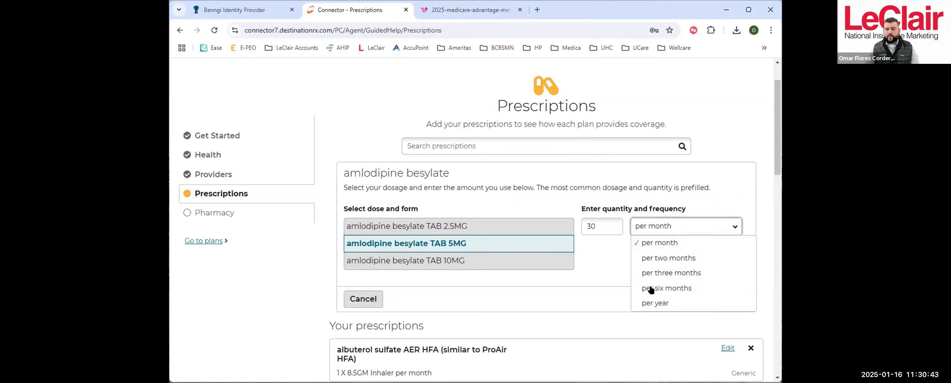
pyautogui.click(607, 240)
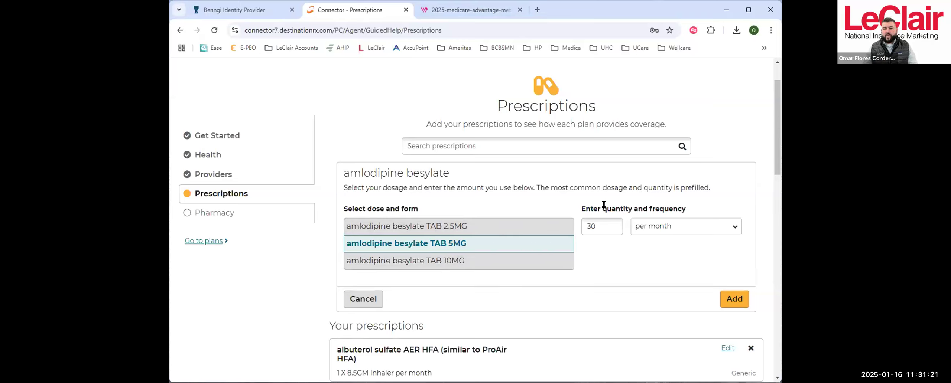
pyautogui.click(663, 220)
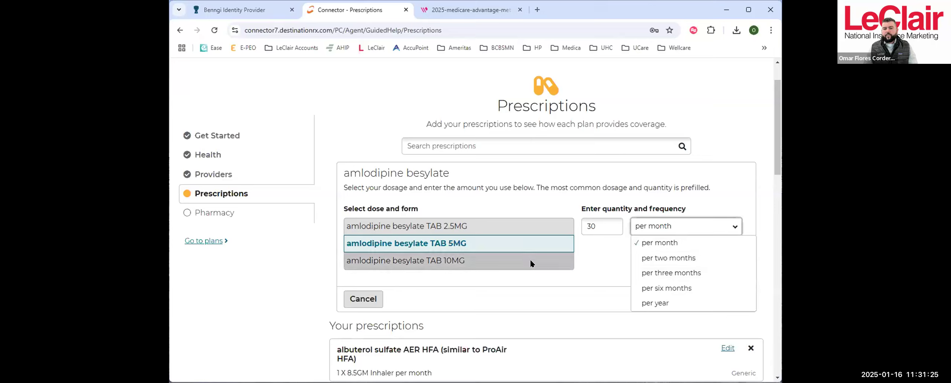
pyautogui.click(606, 239)
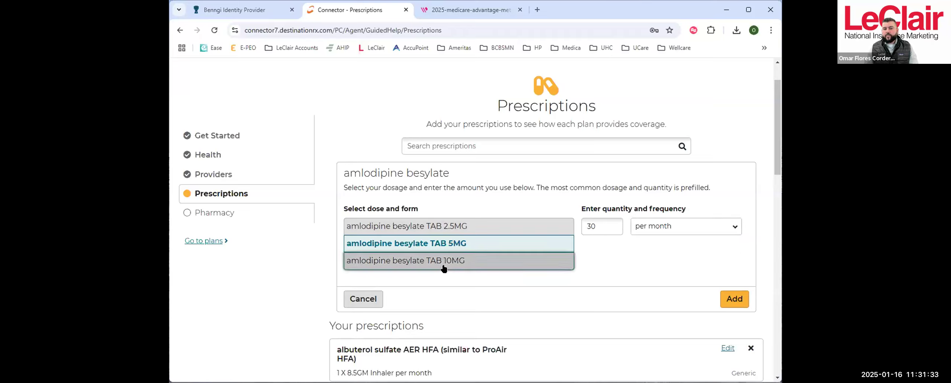
pyautogui.click(502, 264)
pyautogui.click(450, 244)
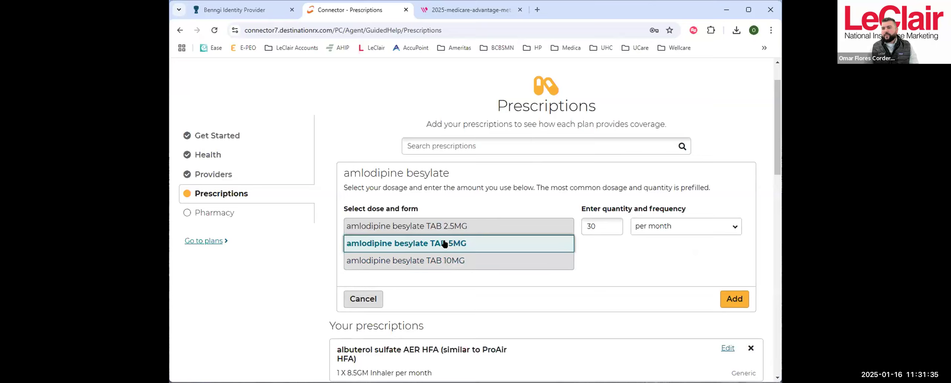
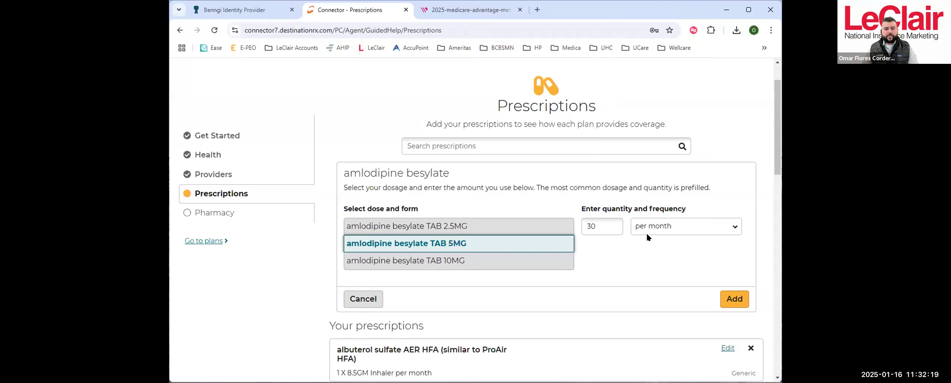
# - Review the saved prescriptions list and continue to the Pharmacy page without adding amlodipine besylate
pyautogui.scroll(-8, 637, 199)
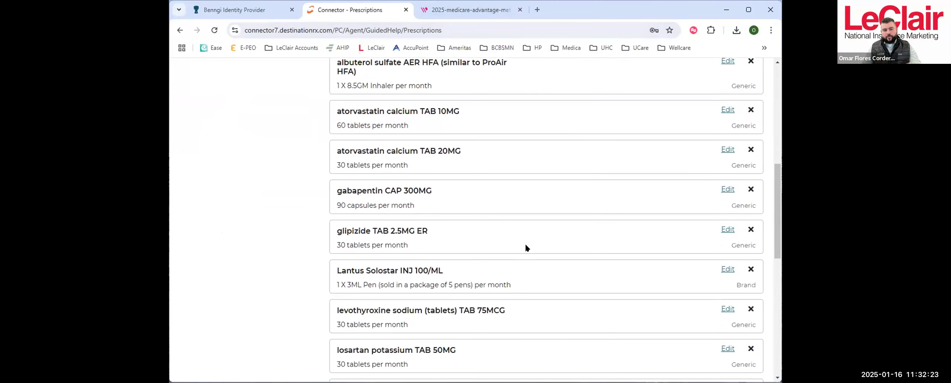
pyautogui.scroll(-5, 478, 253)
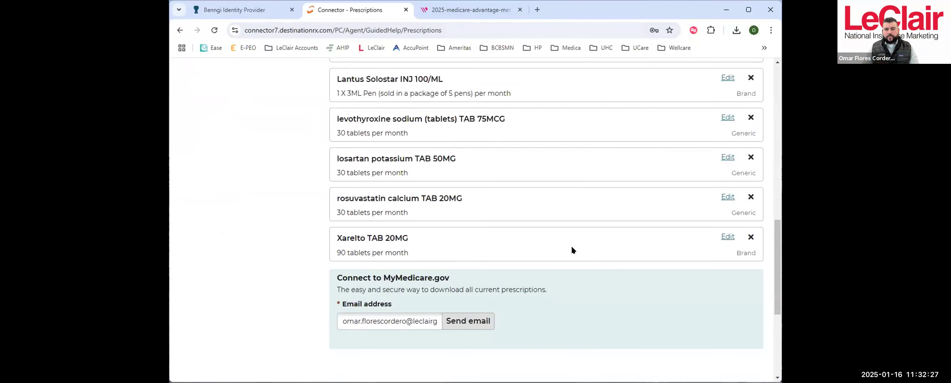
pyautogui.scroll(-3, 388, 262)
pyautogui.scroll(3, 387, 262)
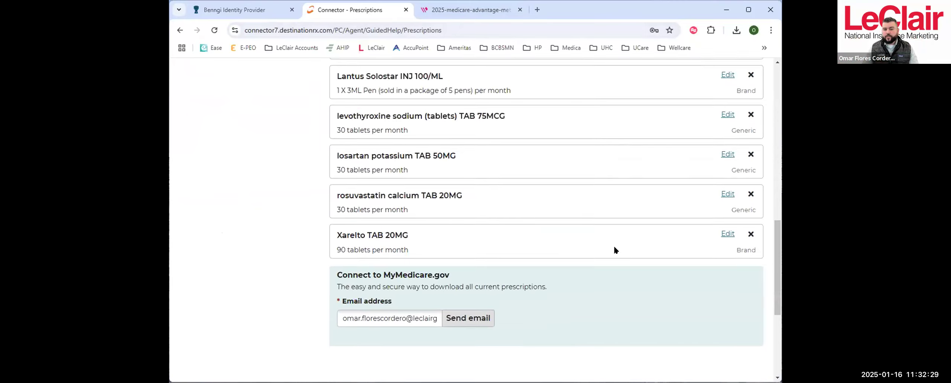
pyautogui.scroll(-5, 614, 250)
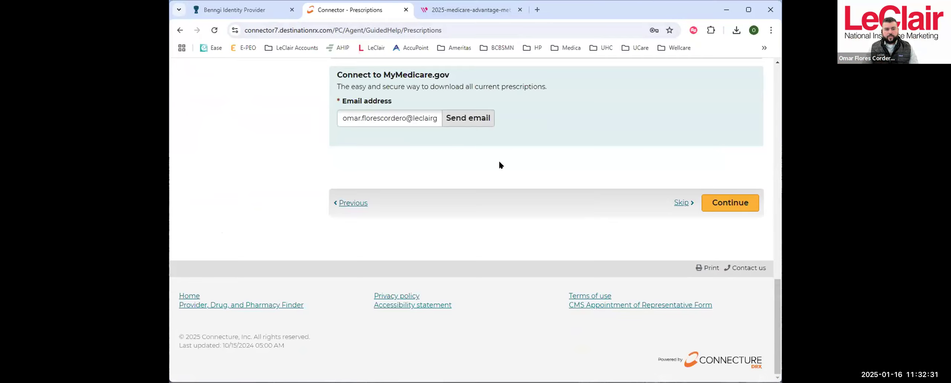
pyautogui.scroll(15, 530, 170)
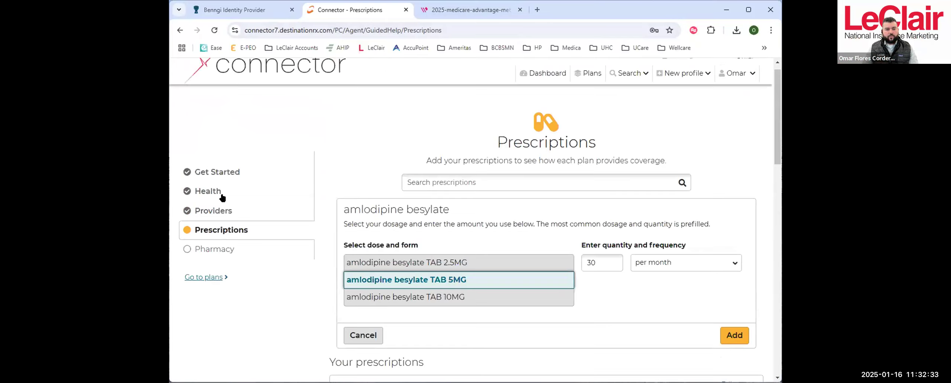
pyautogui.scroll(-15, 697, 185)
pyautogui.click(718, 299)
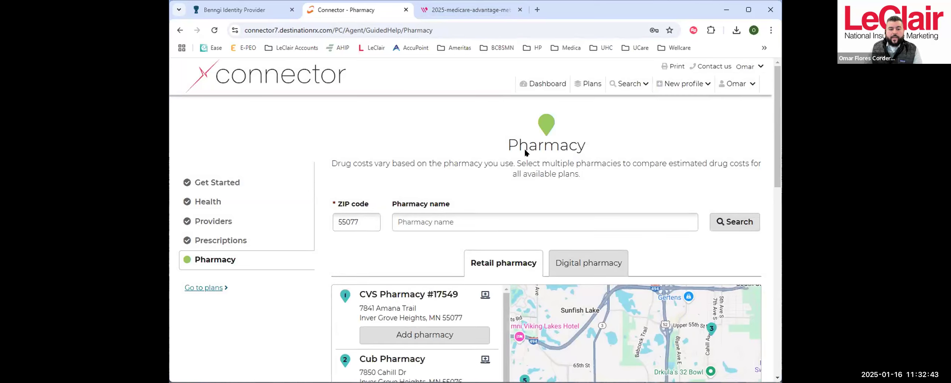
# - Review the saved pharmacies, then search for retail pharmacies in ZIP code 55125
pyautogui.scroll(-5, 525, 152)
pyautogui.scroll(-4, 632, 208)
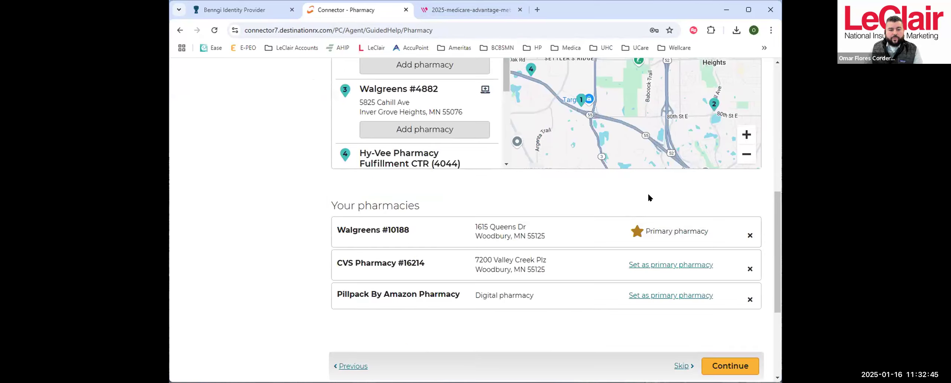
pyautogui.scroll(6, 357, 226)
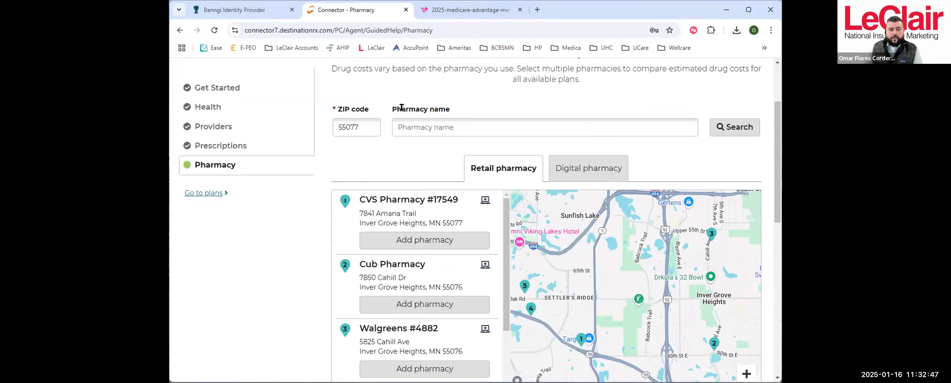
pyautogui.moveTo(358, 125); pyautogui.dragTo(329, 128)
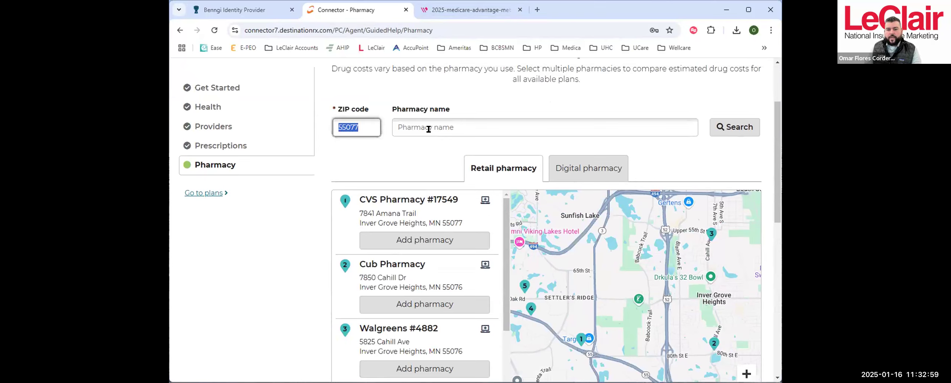
pyautogui.scroll(-1, 427, 129)
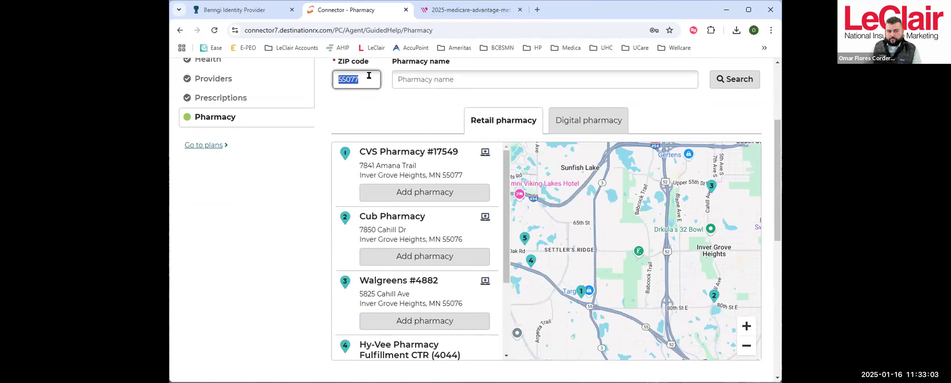
pyautogui.write('55125')
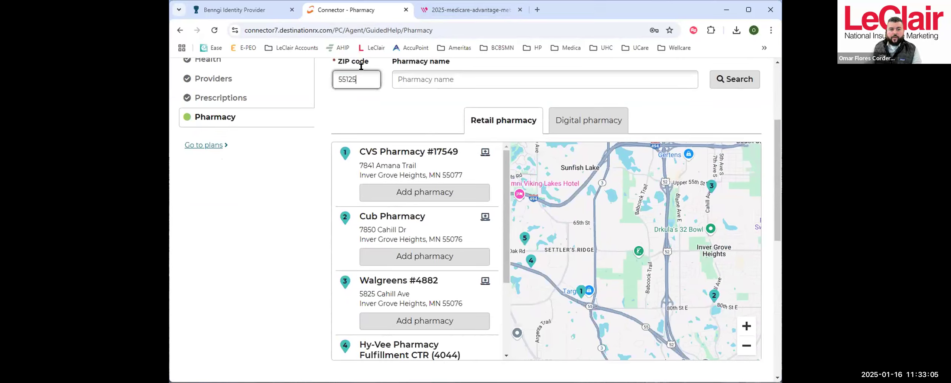
pyautogui.click(723, 79)
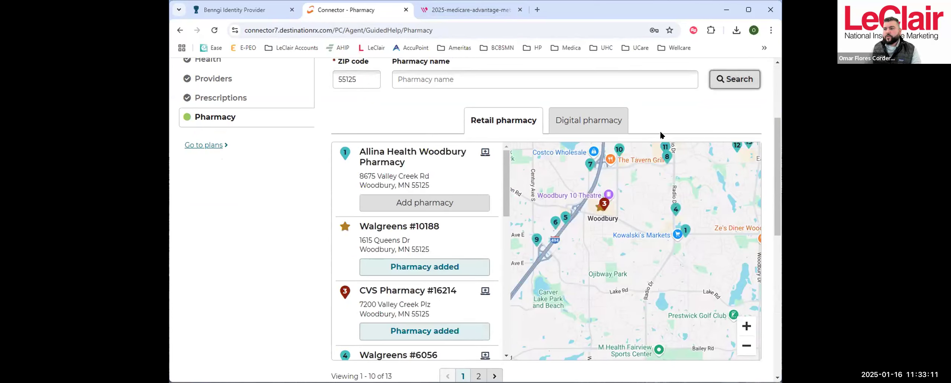
# - Widen the pharmacy map around Woodbury and search for pharmacies within the enlarged area
pyautogui.click(746, 346)
pyautogui.click(745, 345)
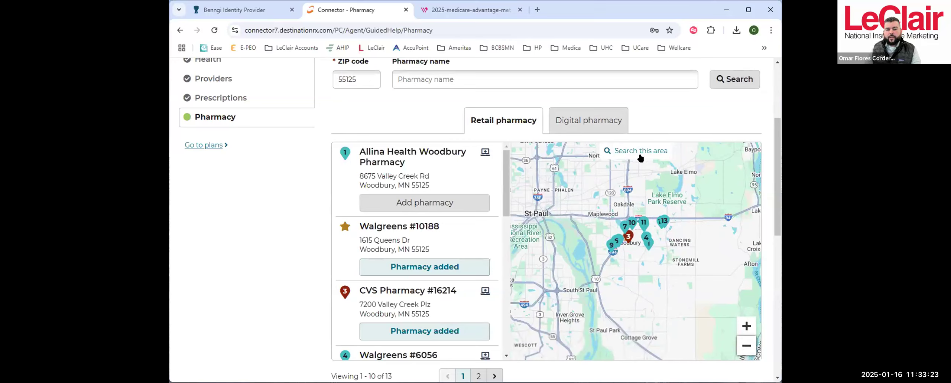
pyautogui.click(609, 151)
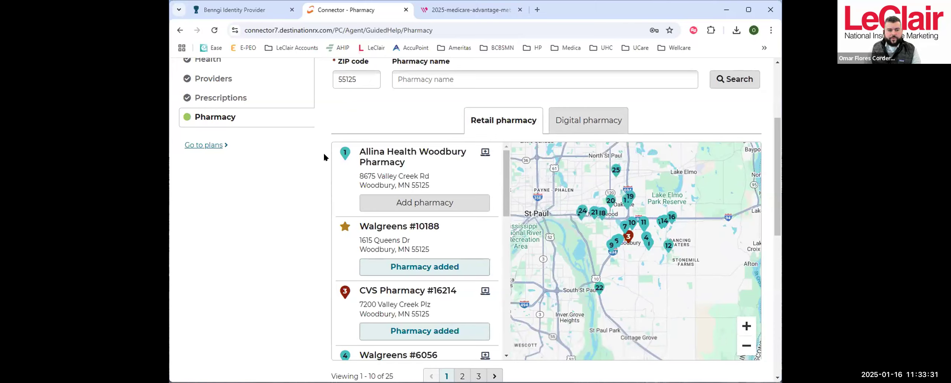
# - Browse the pharmacy results through page 3 and continue to the plan list with the saved pharmacies
pyautogui.scroll(-2, 468, 222)
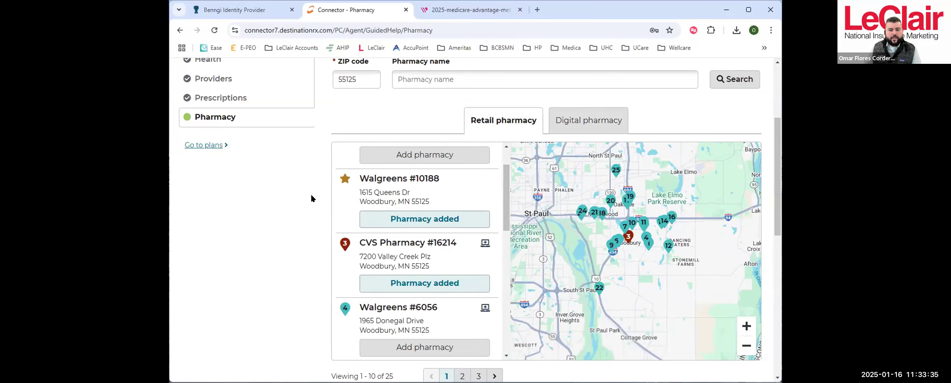
pyautogui.scroll(-1, 312, 198)
pyautogui.scroll(-3, 311, 193)
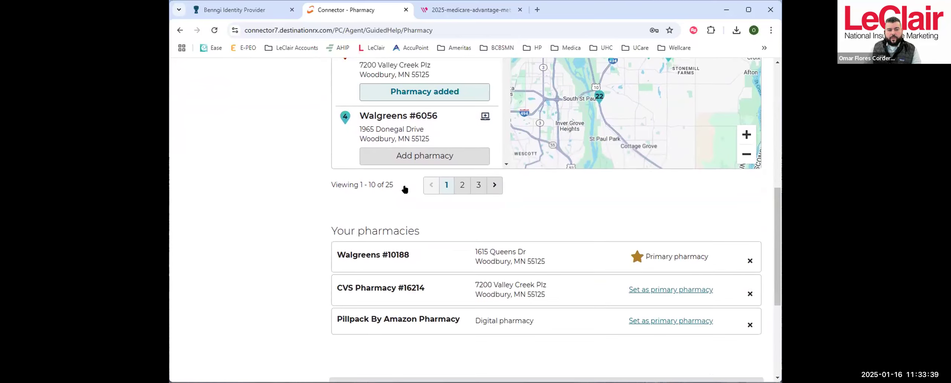
pyautogui.scroll(2, 405, 189)
pyautogui.click(460, 281)
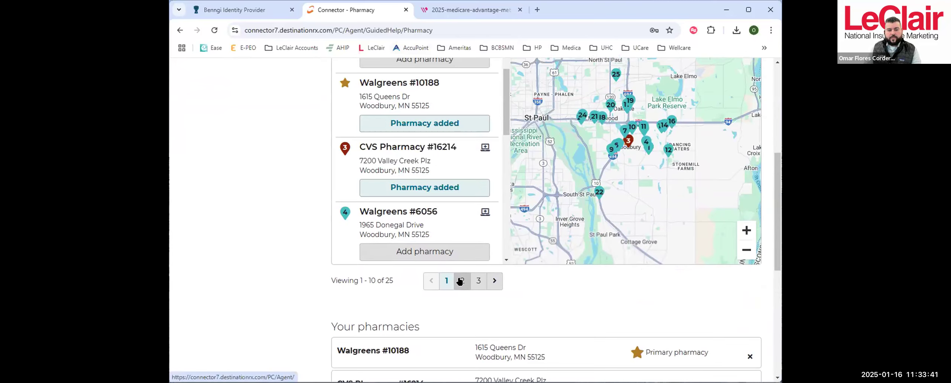
pyautogui.click(477, 281)
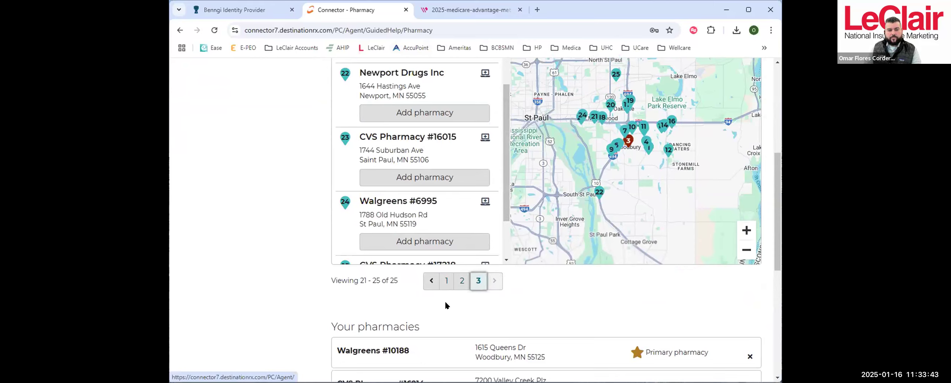
pyautogui.scroll(4, 291, 221)
pyautogui.scroll(-8, 291, 221)
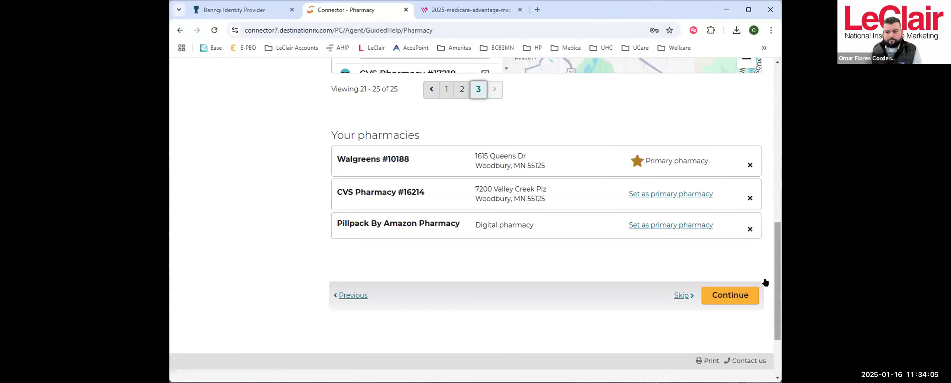
pyautogui.click(746, 296)
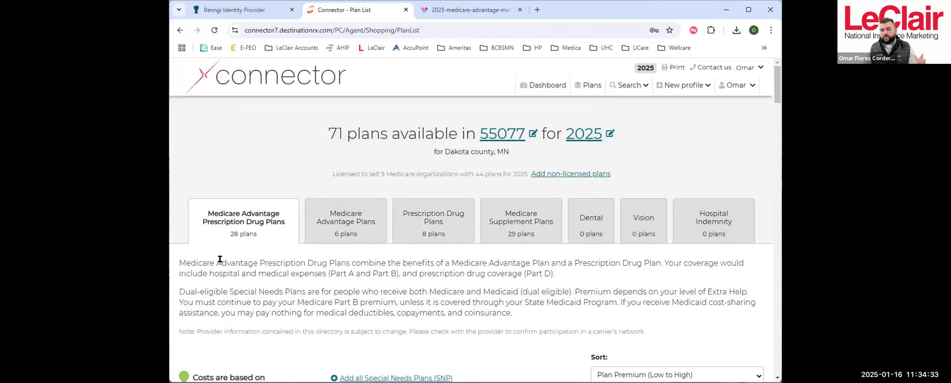
# - Sort the Medicare Advantage Prescription Drug plans by Total Estimated Cost and expand the details of UCare Your Choice Plus (PPO)
pyautogui.scroll(-4, 537, 307)
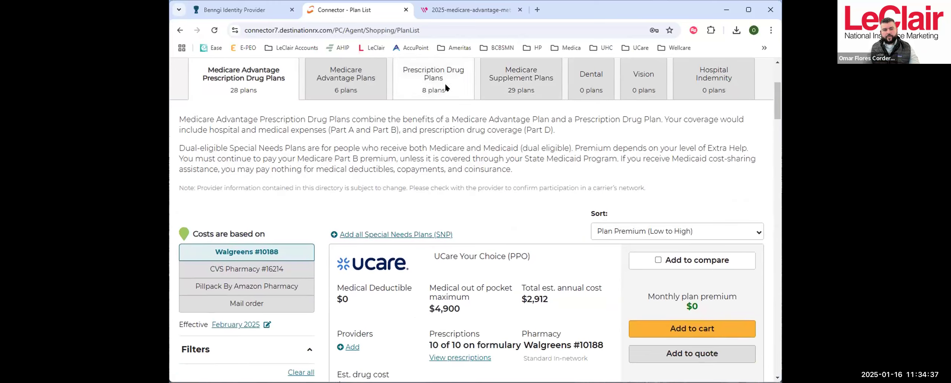
pyautogui.scroll(-3, 631, 167)
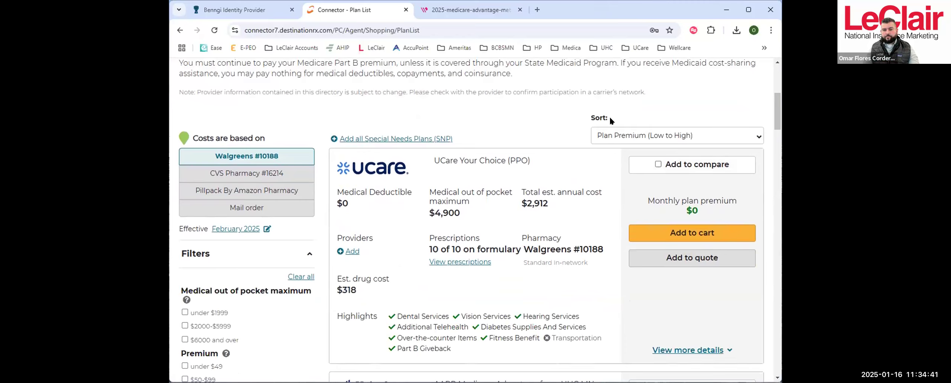
pyautogui.click(688, 136)
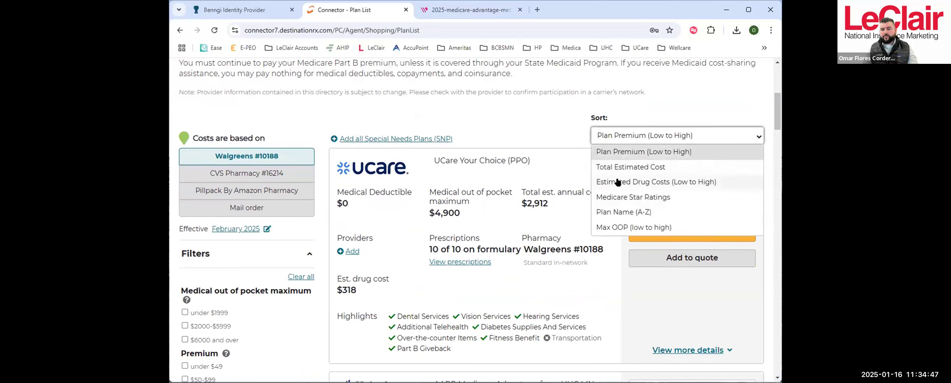
pyautogui.click(666, 168)
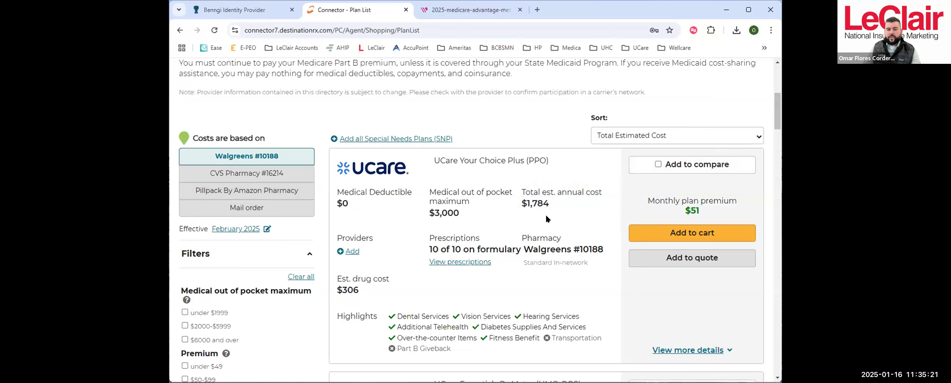
pyautogui.scroll(-3, 531, 123)
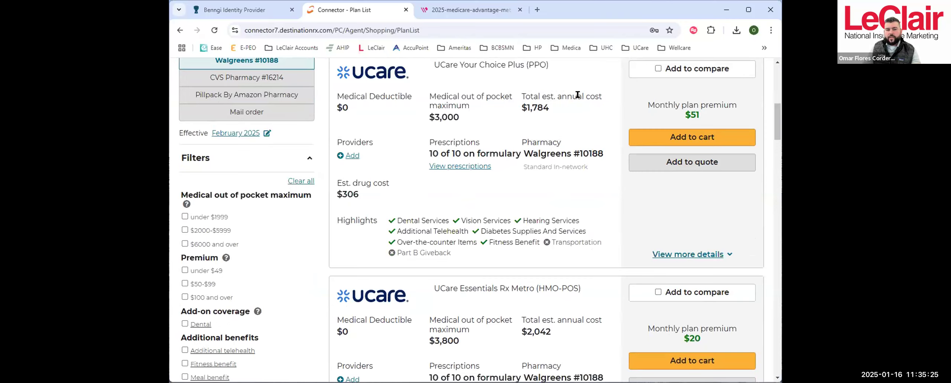
pyautogui.click(680, 254)
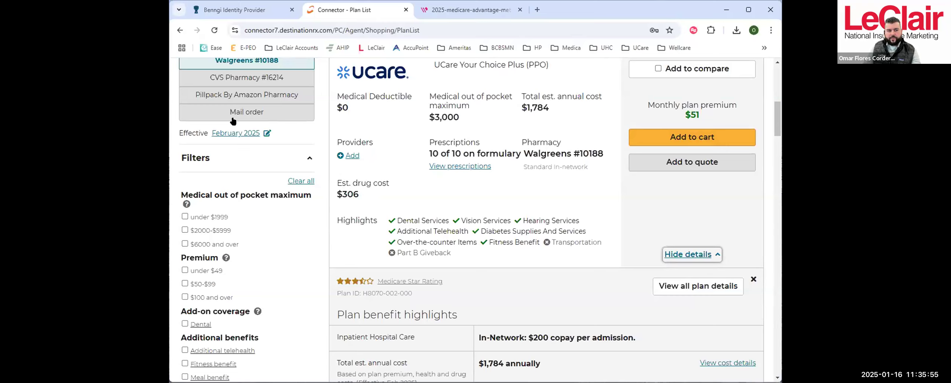
# - Set the coverage effective date to May 2025 and reload the available plans
pyautogui.click(253, 133)
pyautogui.click(437, 231)
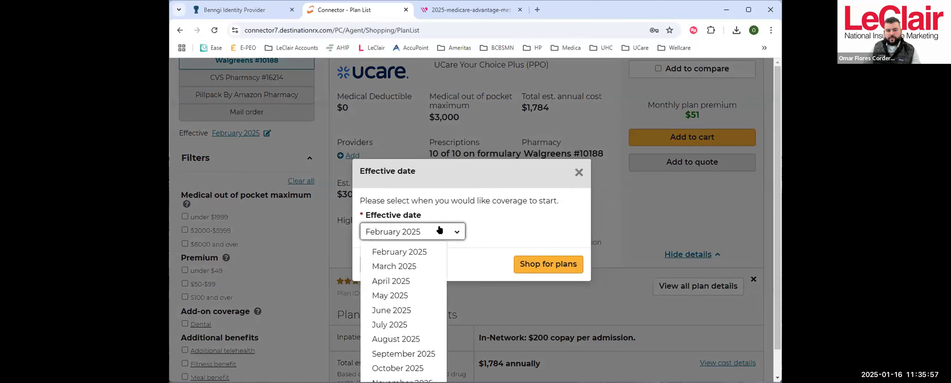
pyautogui.click(408, 297)
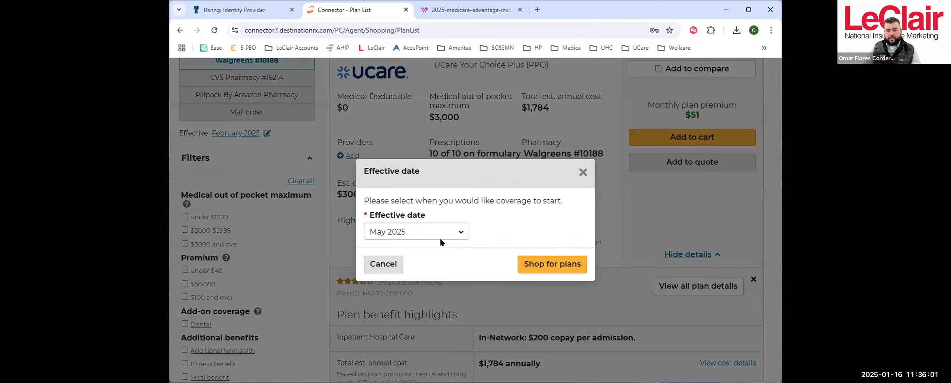
pyautogui.click(540, 262)
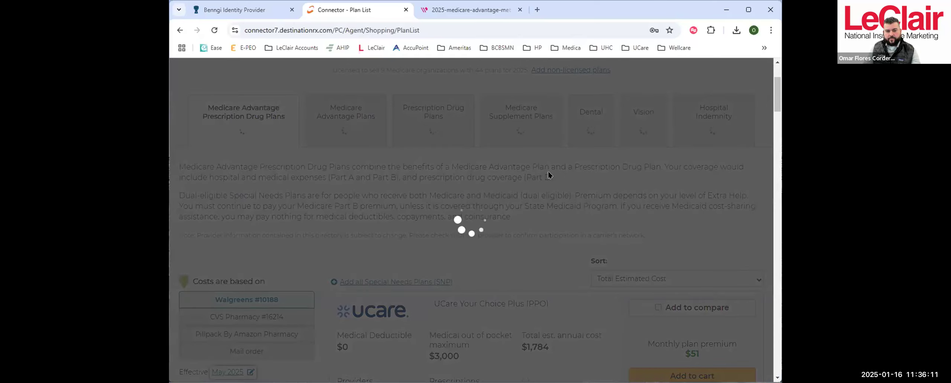
# - Examine the costs and benefit highlights of UCare Your Choice Plus (PPO), the filters, the saved preferences and the plans below
pyautogui.scroll(-4, 541, 174)
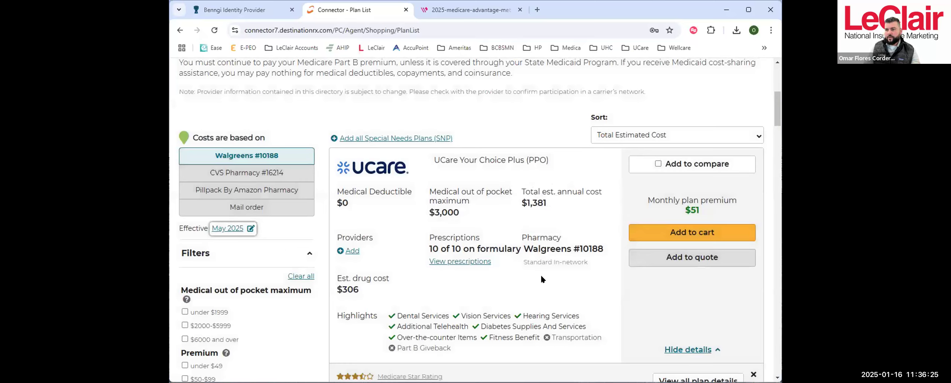
pyautogui.scroll(-1, 584, 262)
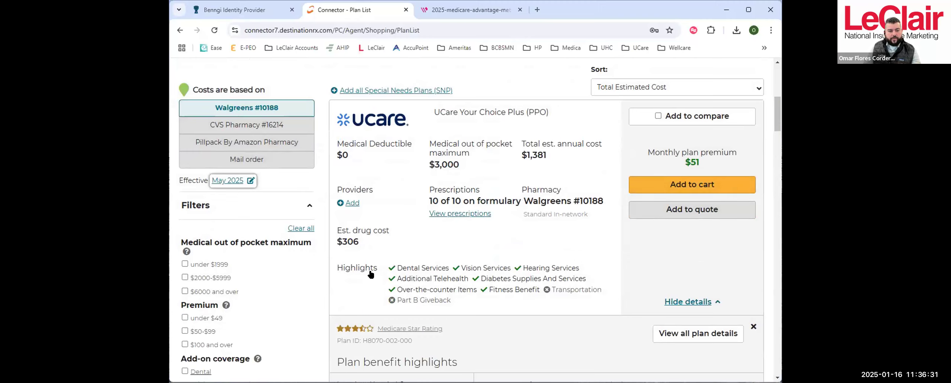
pyautogui.scroll(-1, 475, 221)
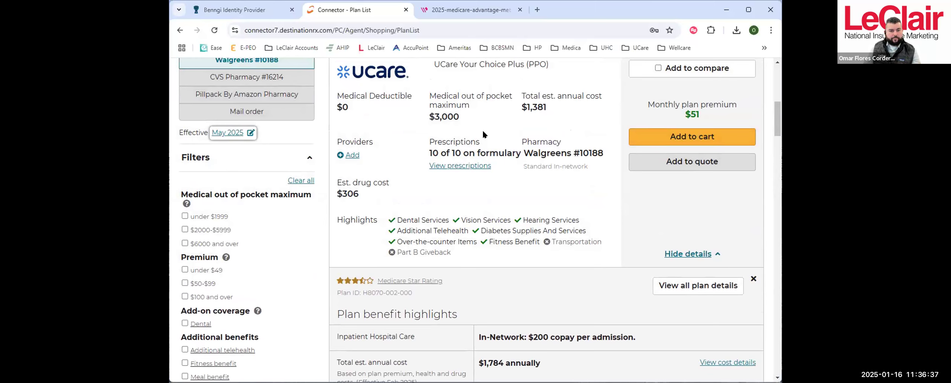
pyautogui.scroll(-1, 561, 159)
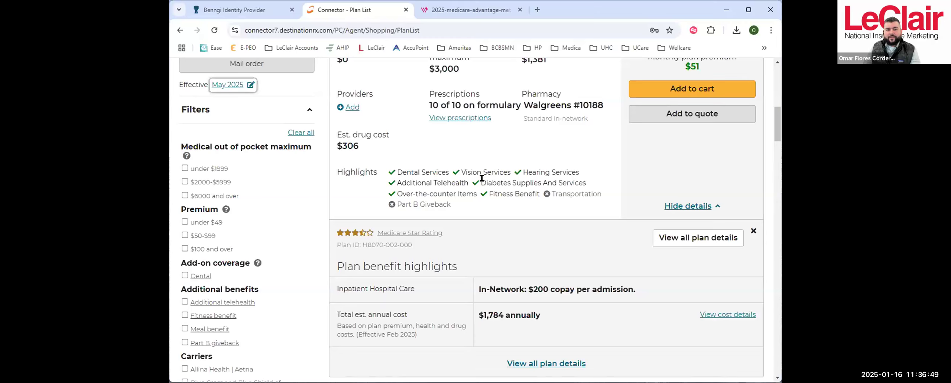
pyautogui.scroll(-7, 590, 182)
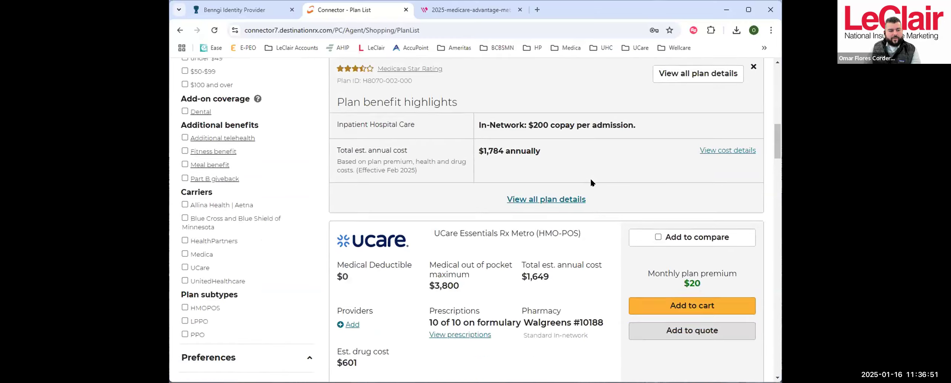
pyautogui.scroll(-5, 590, 182)
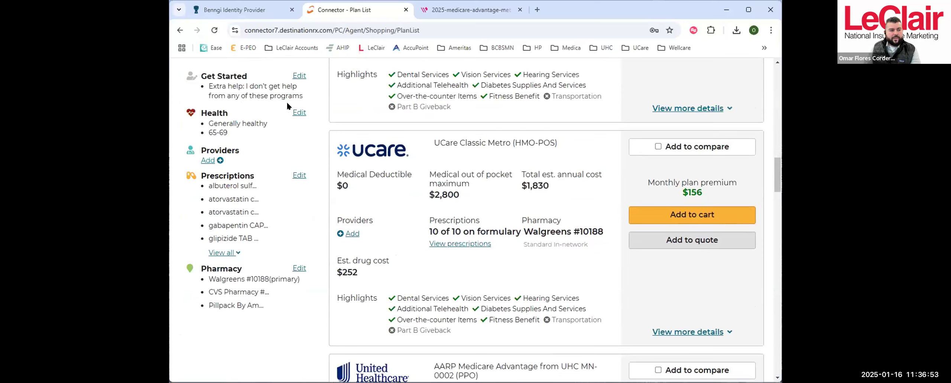
# - Return to UCare Your Choice Plus (PPO) in the plan list and open its full plan details
pyautogui.scroll(8, 554, 146)
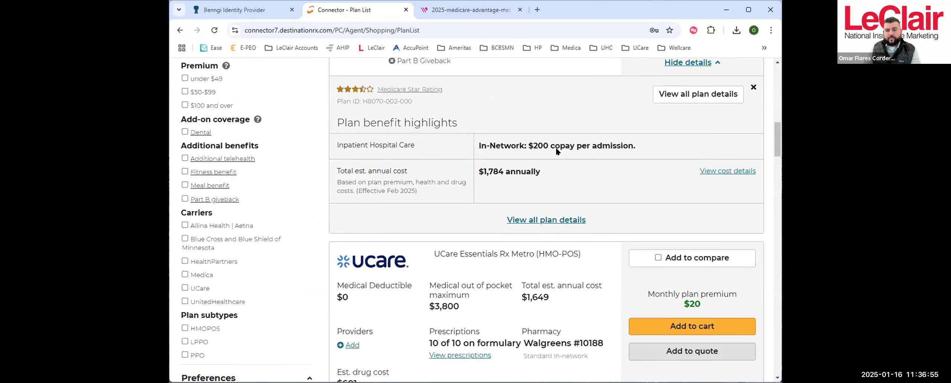
pyautogui.scroll(7, 557, 152)
pyautogui.scroll(-4, 560, 159)
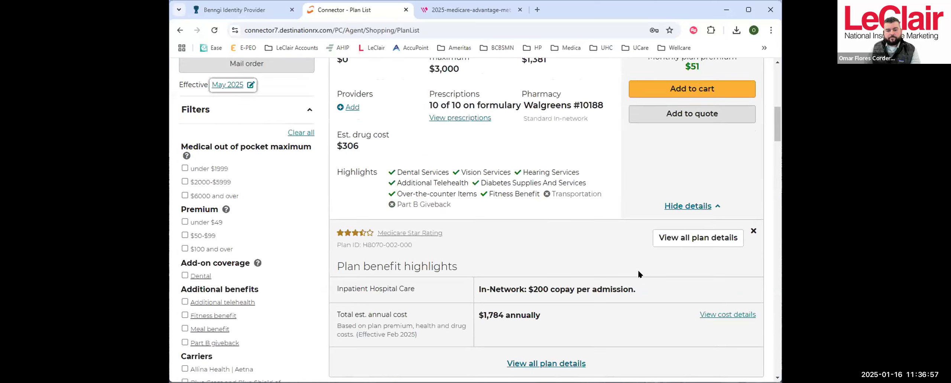
pyautogui.click(538, 363)
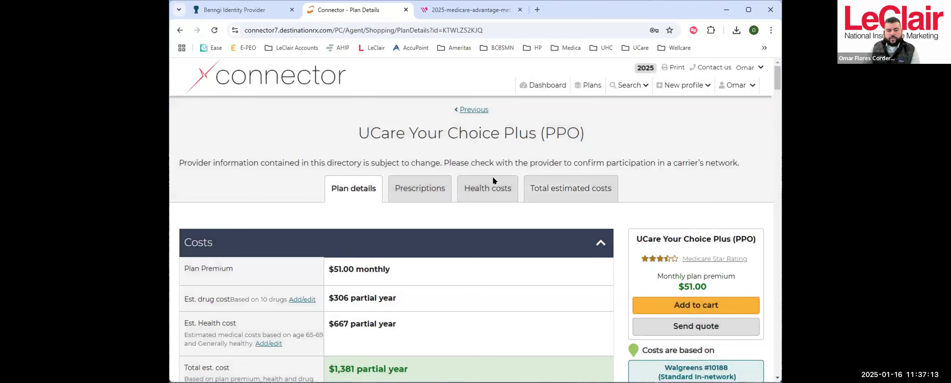
# - Review the Costs section of UCare Your Choice Plus (PPO), highlighting the estimated health cost amount, and the Medical Coverage benefits
pyautogui.scroll(-4, 498, 210)
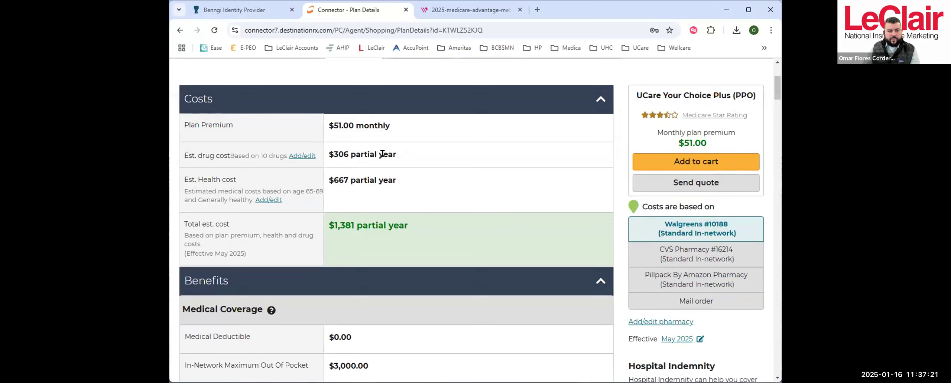
pyautogui.moveTo(327, 177); pyautogui.dragTo(347, 175)
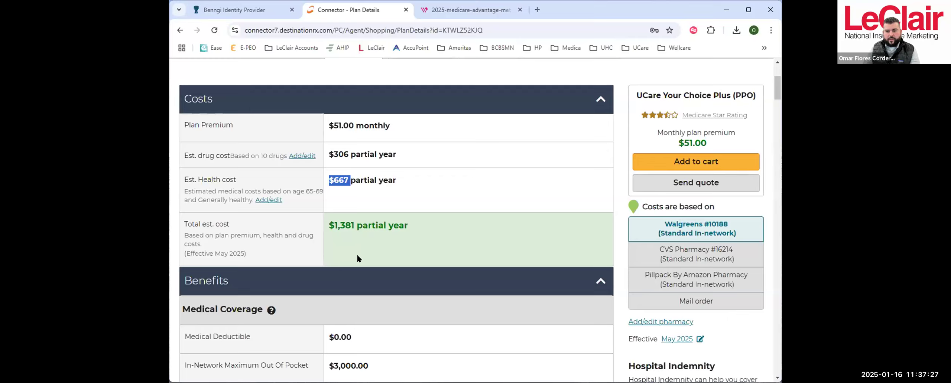
pyautogui.scroll(-6, 520, 212)
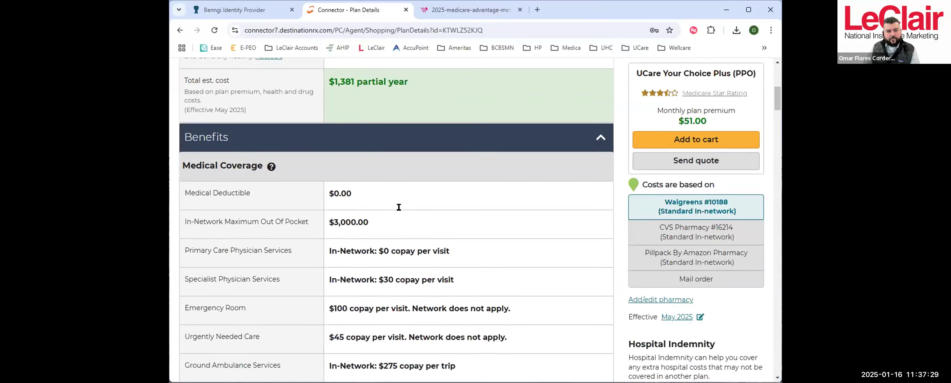
pyautogui.scroll(-4, 401, 197)
pyautogui.scroll(14, 417, 213)
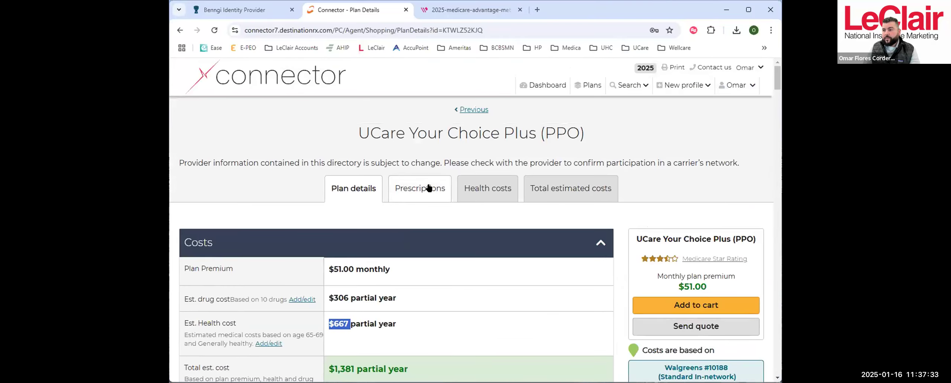
# - View the plan's prescription coverage and examine the Tier 1 and Tier 2 drugs with their costs and PA, QL and ST restrictions
pyautogui.click(412, 189)
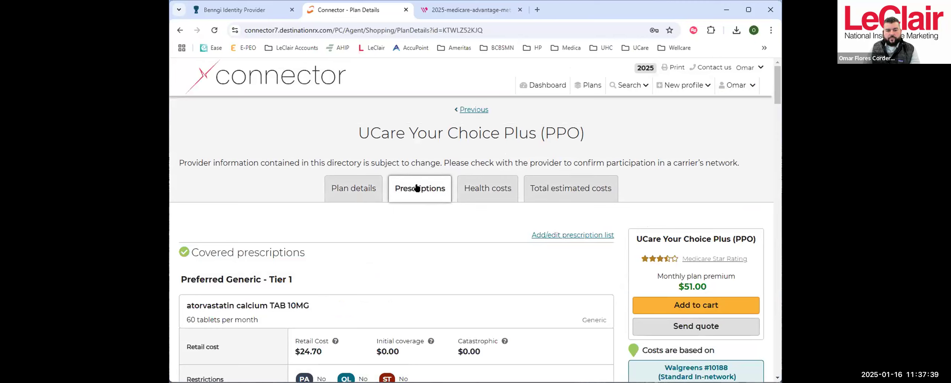
pyautogui.scroll(-3, 412, 182)
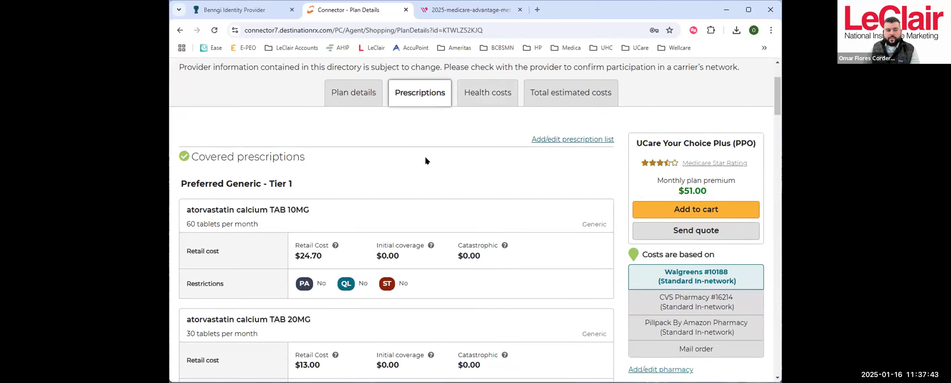
pyautogui.scroll(-3, 425, 160)
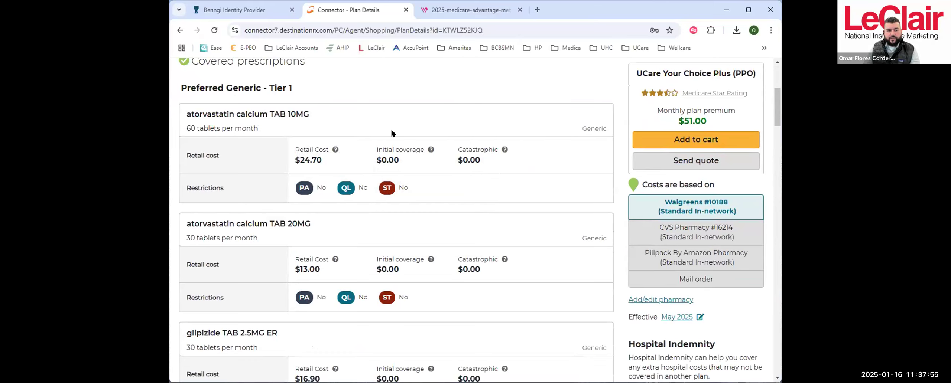
pyautogui.scroll(-1, 407, 140)
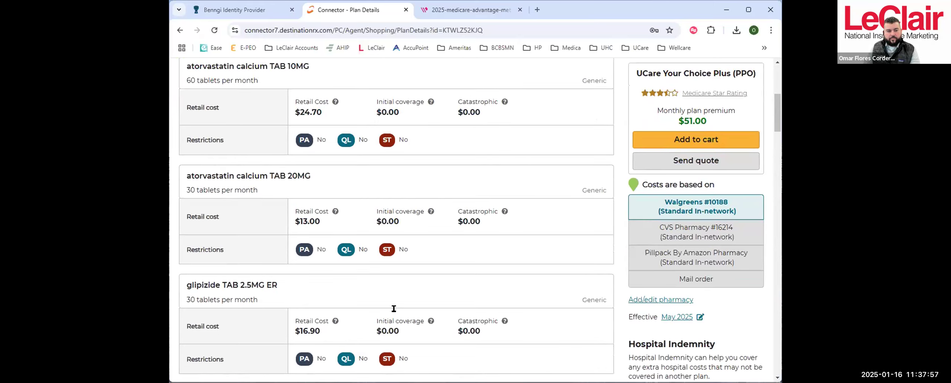
pyautogui.scroll(-9, 436, 216)
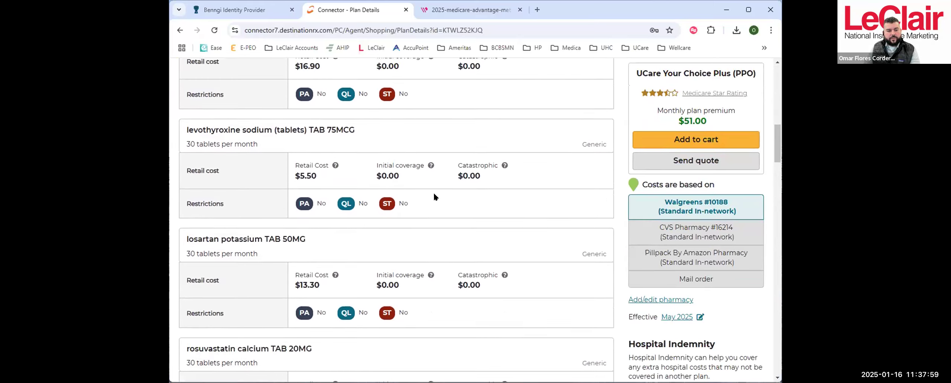
pyautogui.scroll(-3, 474, 148)
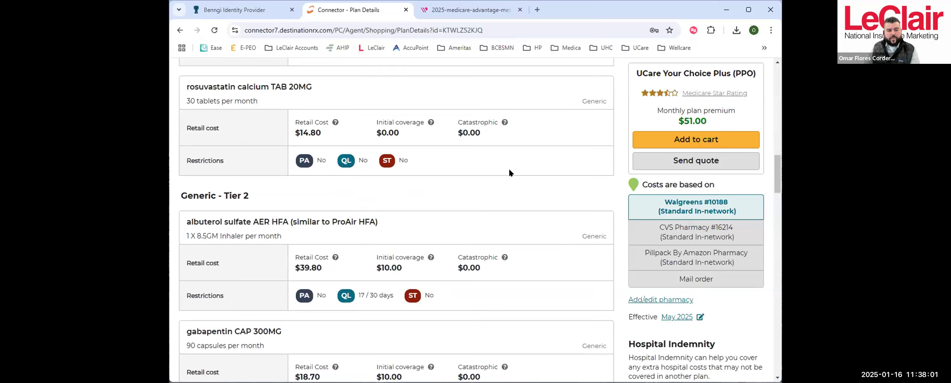
pyautogui.scroll(-1, 357, 237)
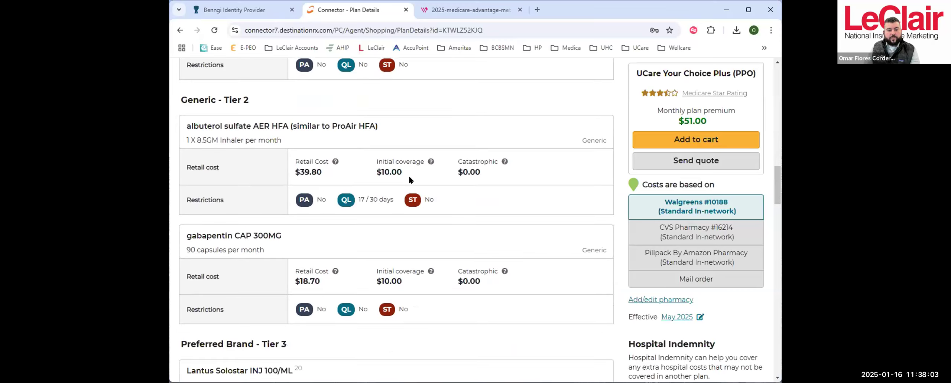
pyautogui.moveTo(296, 204)
pyautogui.moveTo(346, 205)
pyautogui.moveTo(411, 202)
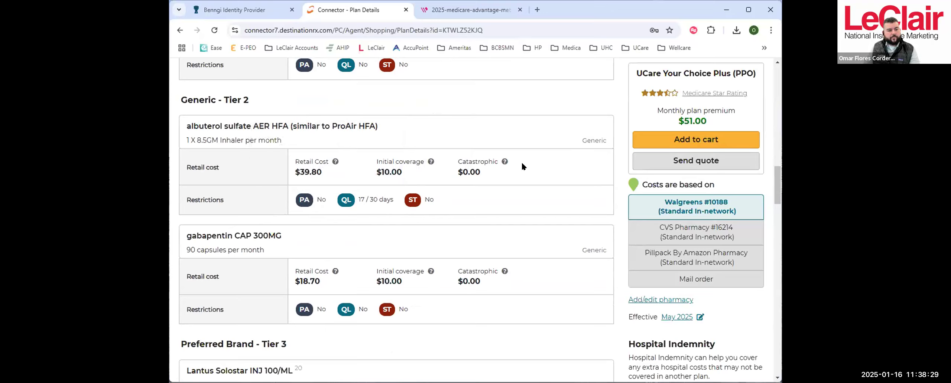
# - Examine the Tier 3 to Tier 5 prescriptions, highlighting Xarelto TAB 20MG, plus the non-covered prescriptions and footnotes
pyautogui.scroll(-4, 521, 161)
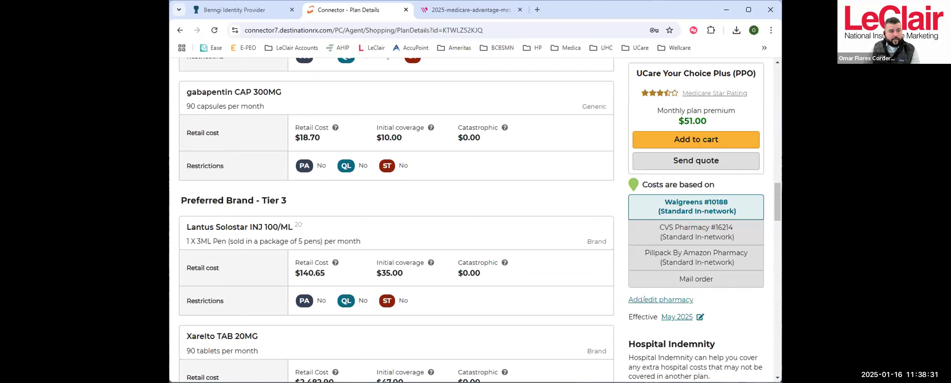
pyautogui.scroll(-3, 304, 167)
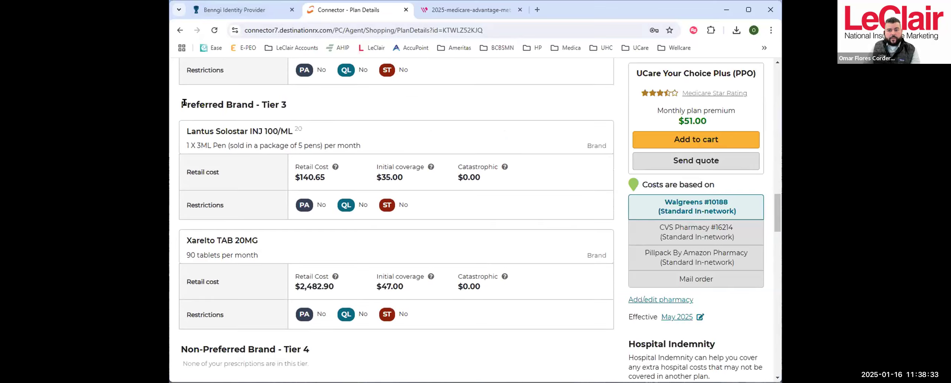
pyautogui.scroll(-3, 295, 98)
pyautogui.scroll(1, 297, 98)
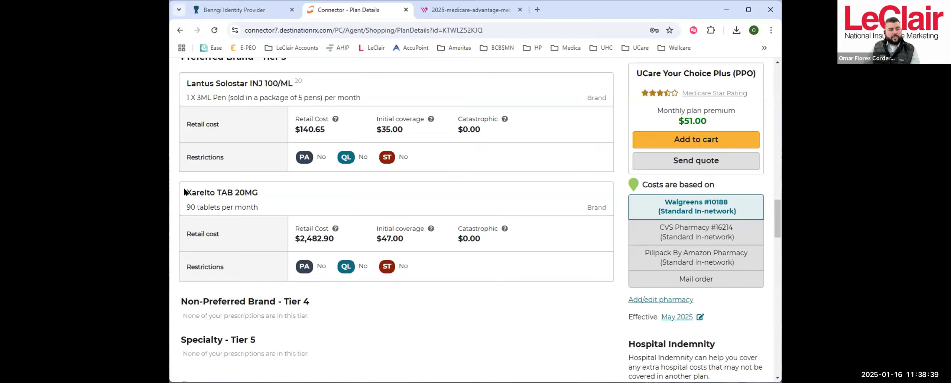
pyautogui.moveTo(184, 192); pyautogui.dragTo(265, 194)
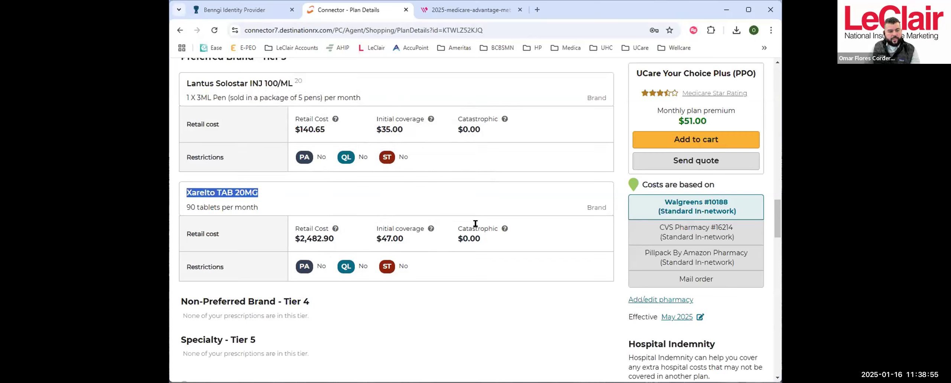
pyautogui.scroll(-2, 476, 223)
pyautogui.scroll(-1, 475, 222)
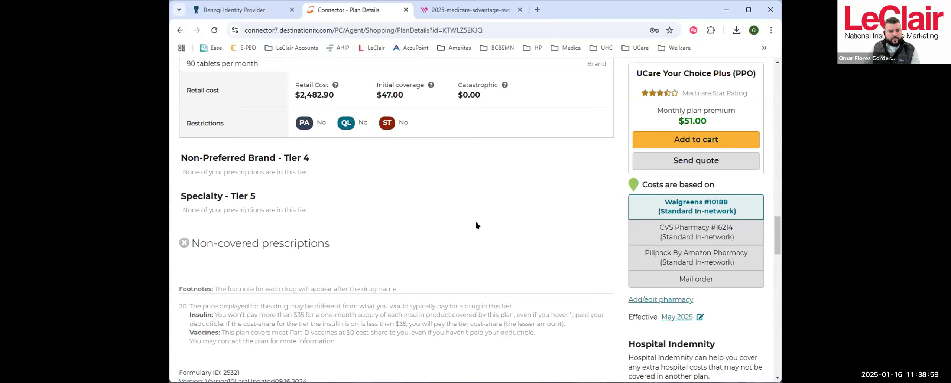
pyautogui.scroll(5, 475, 225)
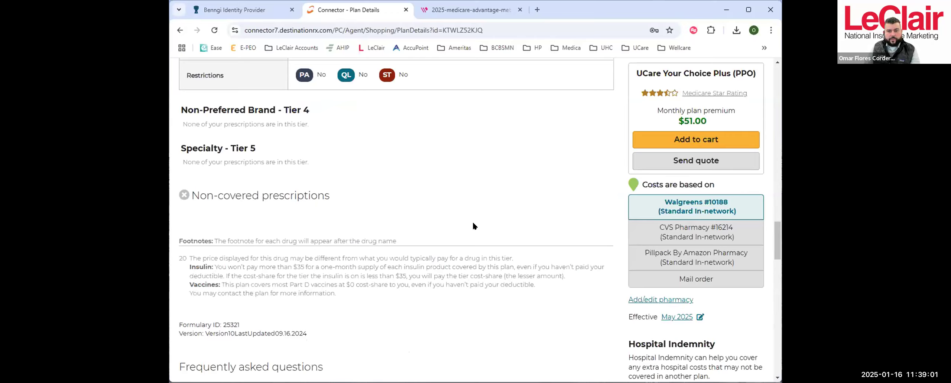
pyautogui.scroll(10, 473, 225)
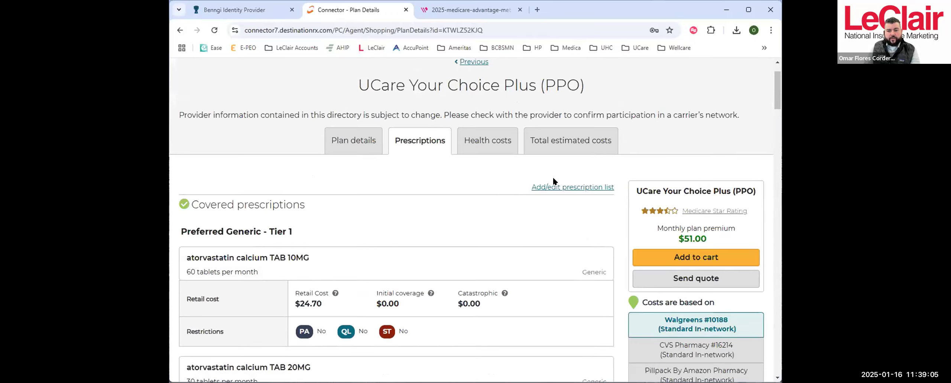
# - Look through the covered prescriptions again, from the Tier 1 generics to Xarelto TAB 20MG, and return to the page heading
pyautogui.scroll(-5, 415, 220)
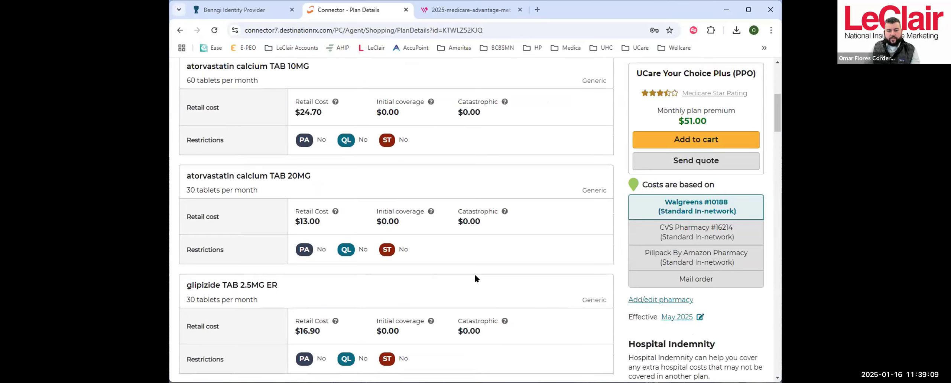
pyautogui.scroll(-20, 475, 276)
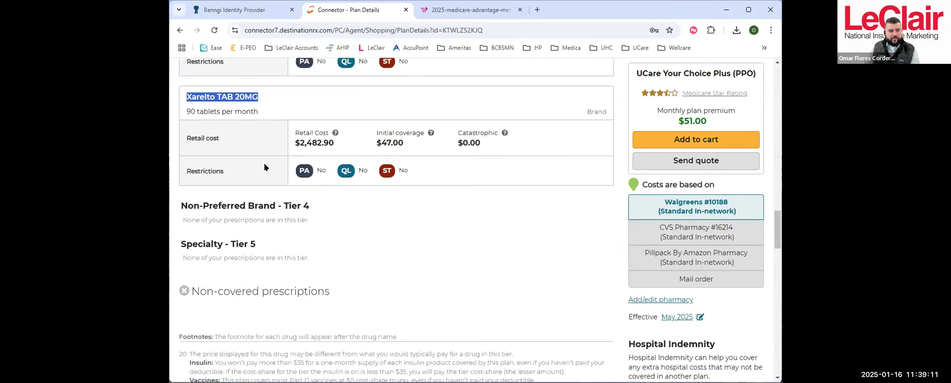
pyautogui.scroll(20, 569, 178)
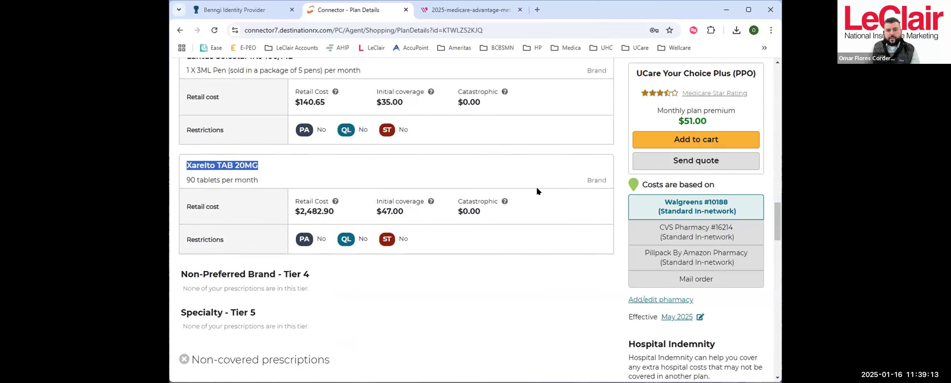
pyautogui.scroll(5, 543, 187)
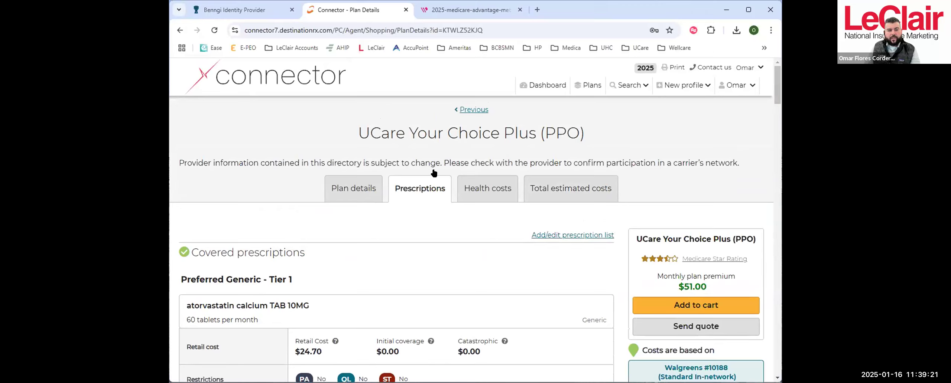
# - Check the client's profile, Scope of Appointment, preference, plan and cart options, and return to the prescription coverage
pyautogui.click(743, 83)
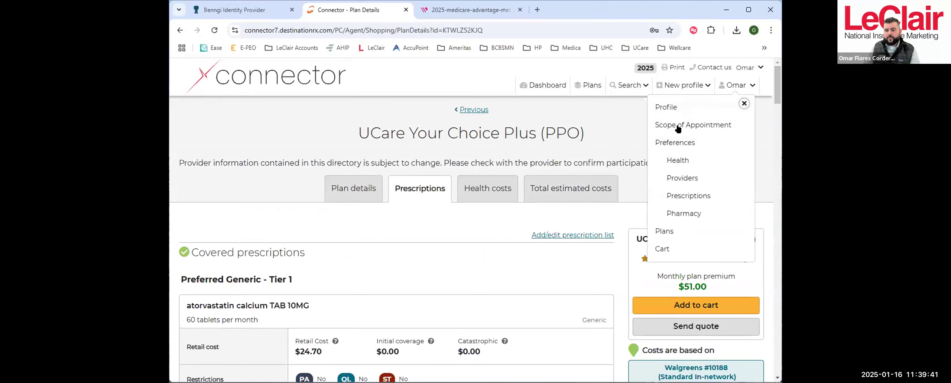
pyautogui.click(743, 103)
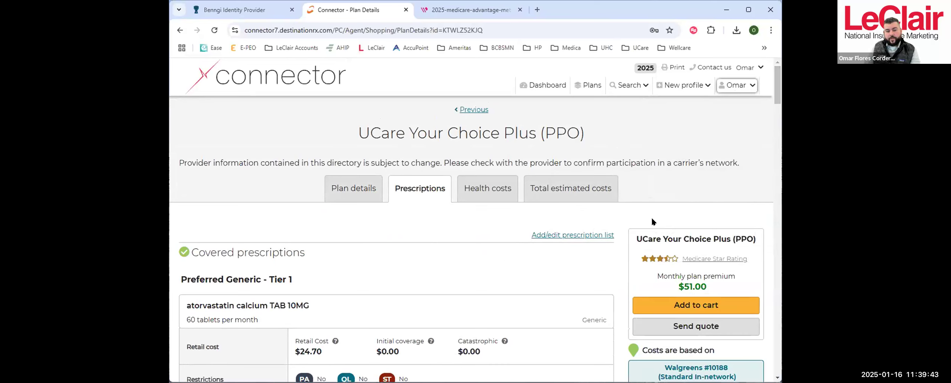
pyautogui.scroll(-1, 626, 213)
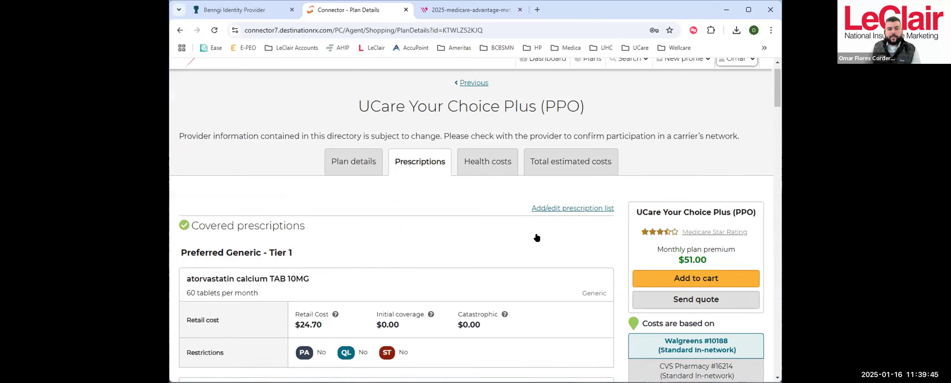
pyautogui.scroll(1, 536, 238)
# - View the plan's health costs and examine the visits and estimated medical cost per benefit, the subtotal and the remaining out-of-pocket cost
pyautogui.click(493, 190)
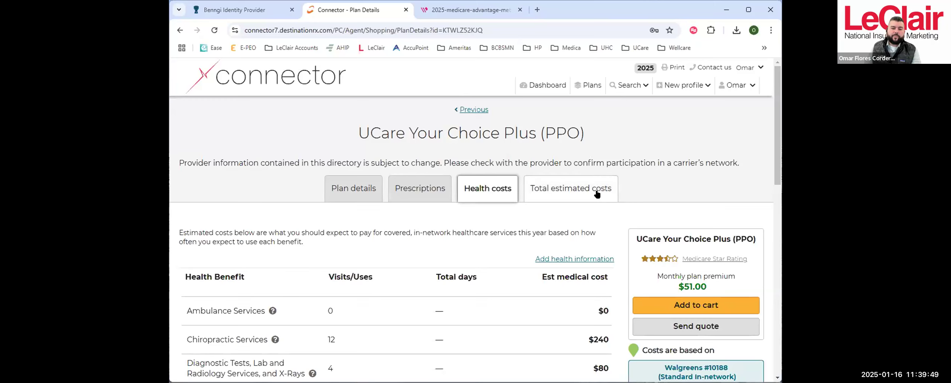
pyautogui.scroll(-5, 643, 193)
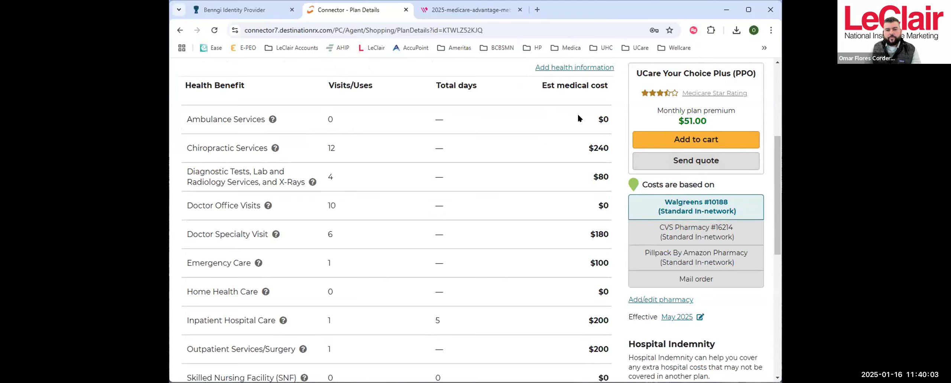
pyautogui.scroll(-2, 587, 116)
pyautogui.scroll(1, 594, 114)
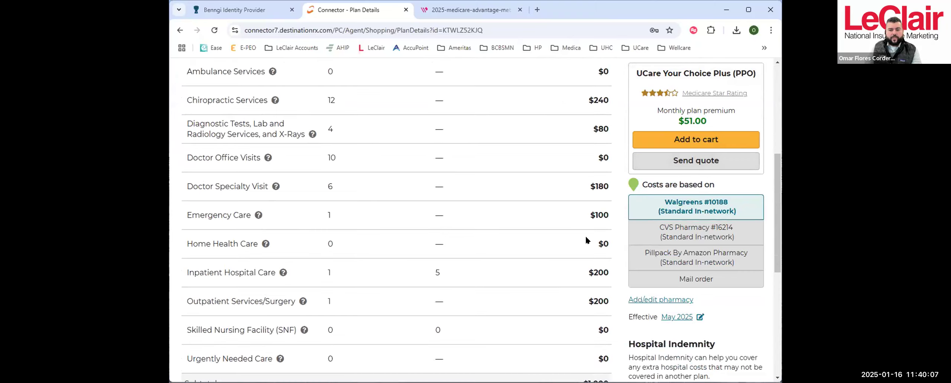
pyautogui.scroll(-3, 586, 240)
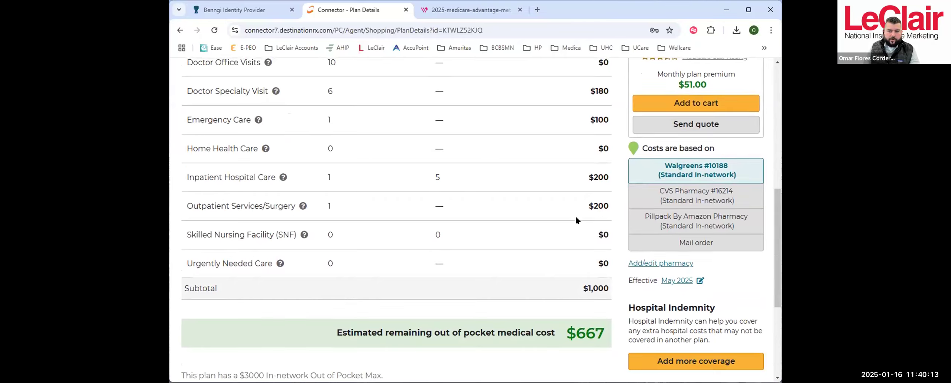
pyautogui.scroll(9, 575, 217)
pyautogui.scroll(-3, 491, 280)
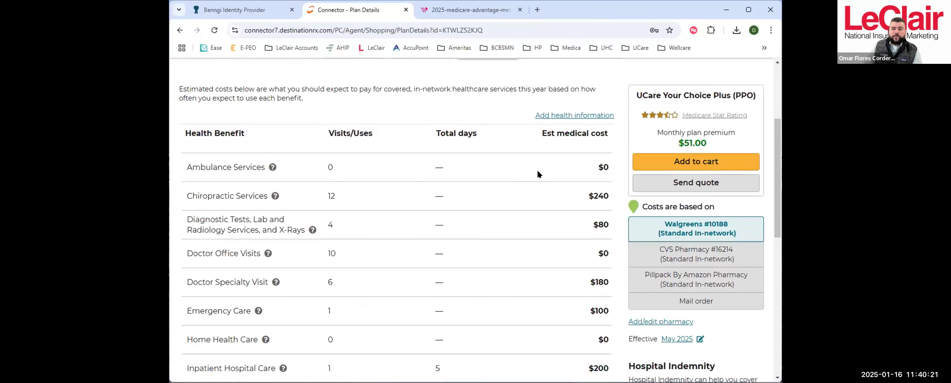
pyautogui.scroll(-3, 536, 171)
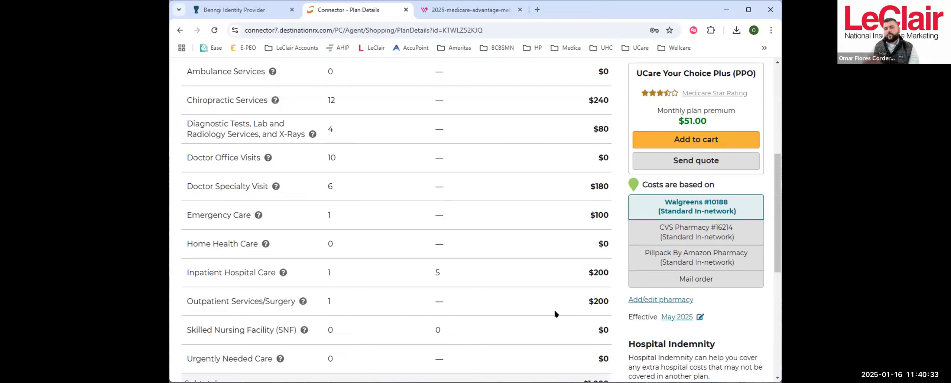
# - Check the end of the health costs, view the plan's total estimated costs, and collapse May's breakdown to see the monthly estimates
pyautogui.scroll(-5, 579, 211)
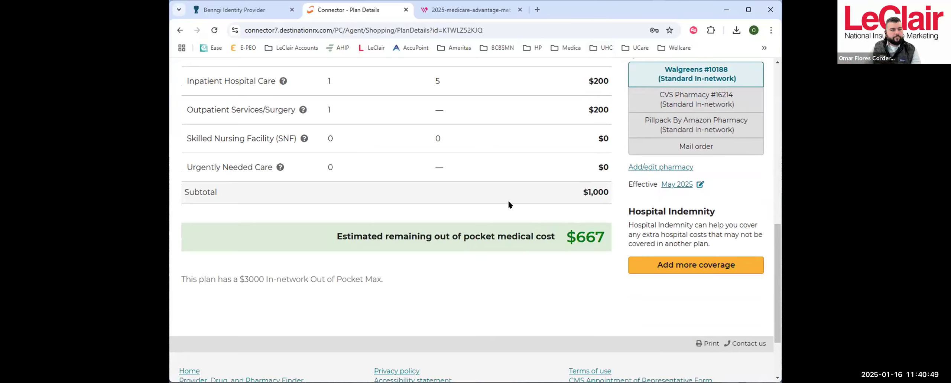
pyautogui.scroll(10, 508, 200)
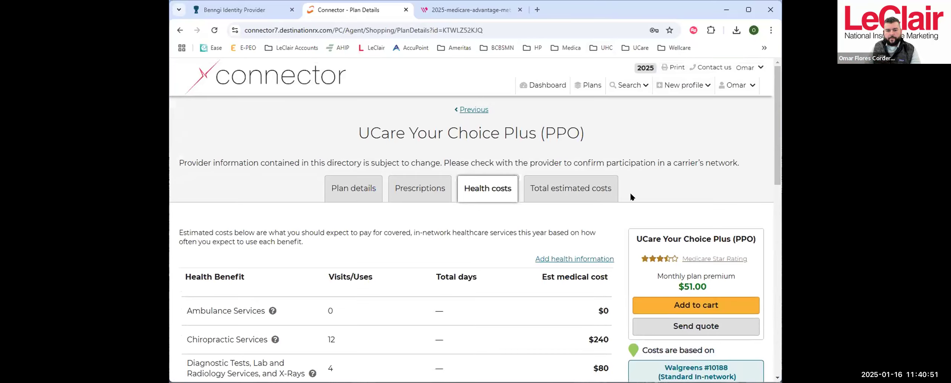
pyautogui.click(580, 188)
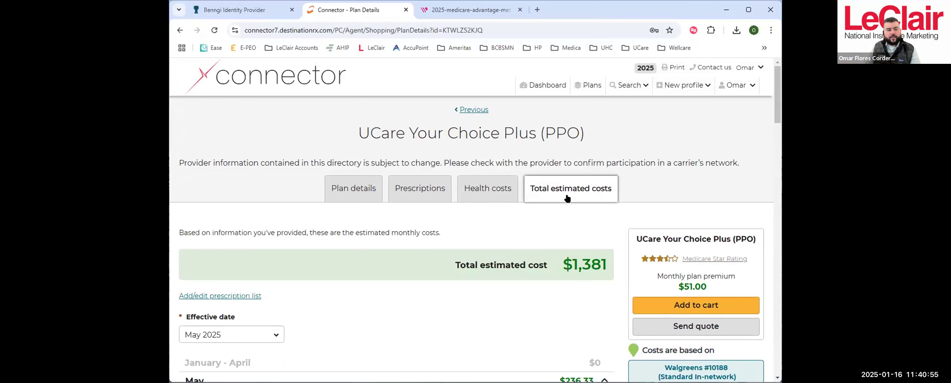
pyautogui.scroll(-3, 490, 220)
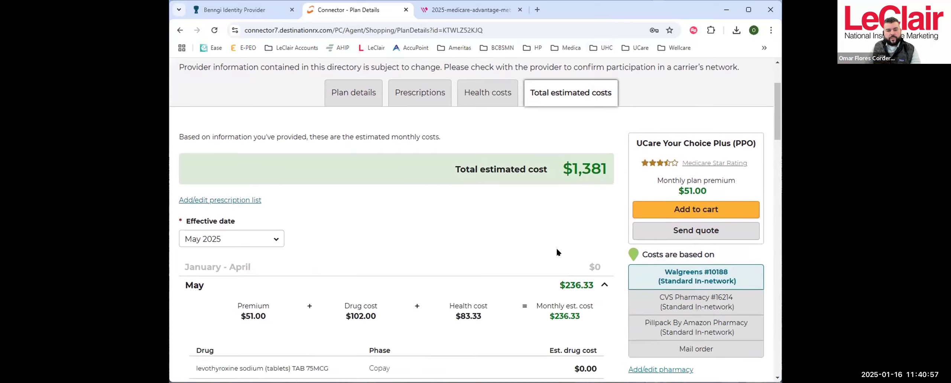
pyautogui.scroll(-3, 594, 167)
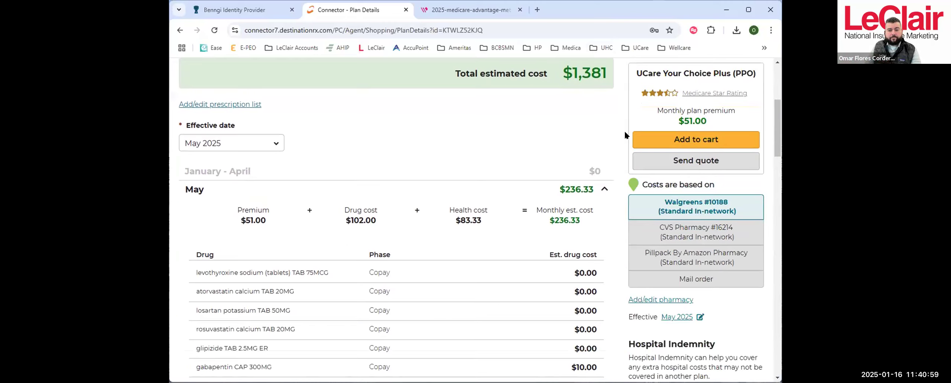
pyautogui.click(602, 189)
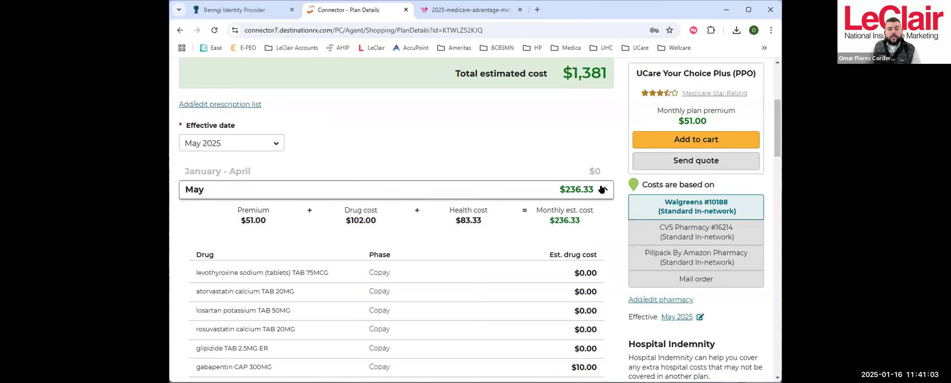
pyautogui.scroll(-3, 564, 119)
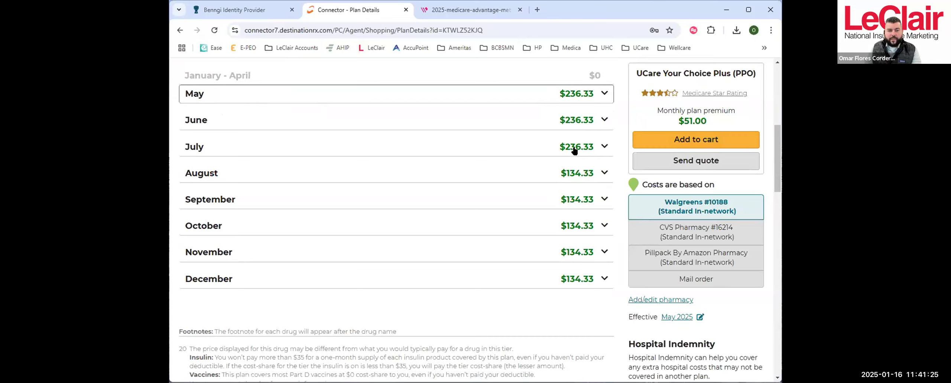
# - Expand July's estimated costs and examine the drug phases, highlighting the phase entry for Xarelto TAB 20MG
pyautogui.click(602, 146)
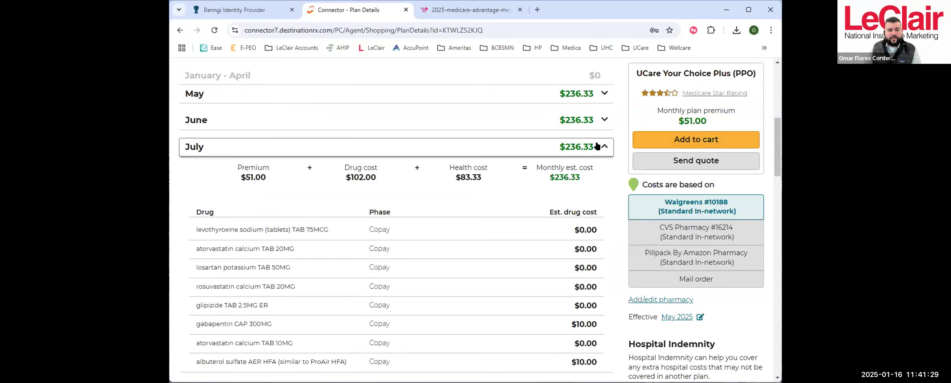
pyautogui.scroll(-5, 570, 203)
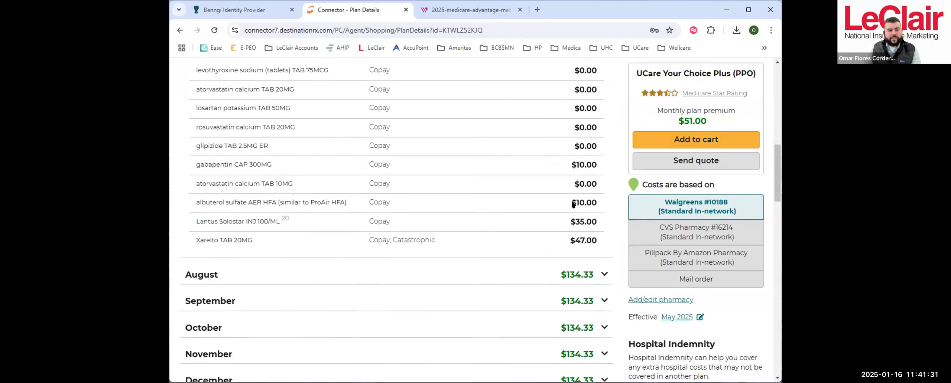
pyautogui.moveTo(366, 207); pyautogui.dragTo(433, 212)
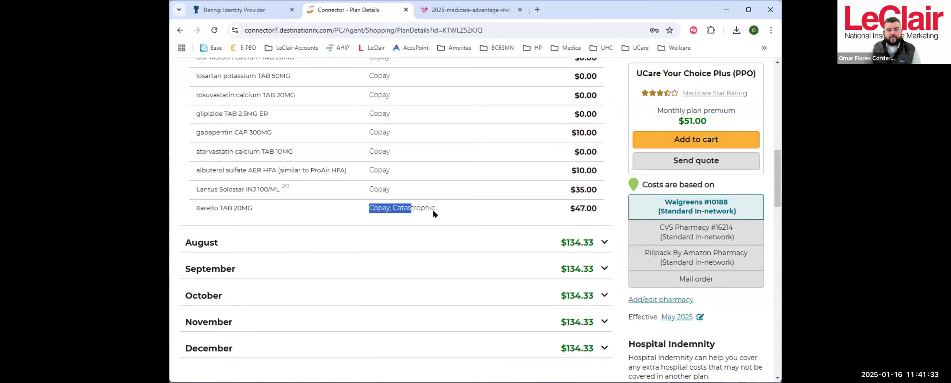
pyautogui.scroll(3, 551, 199)
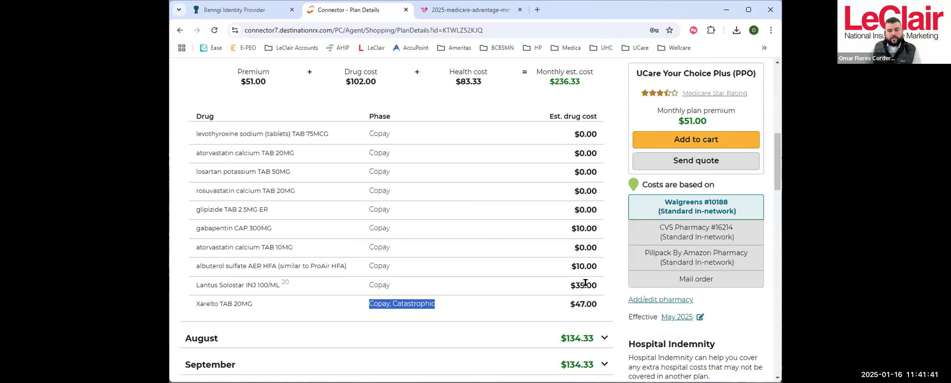
# - Expand August's estimated costs, examine each drug's phase and cost, and highlight the health cost
pyautogui.scroll(-4, 587, 284)
pyautogui.click(586, 192)
pyautogui.scroll(-4, 594, 202)
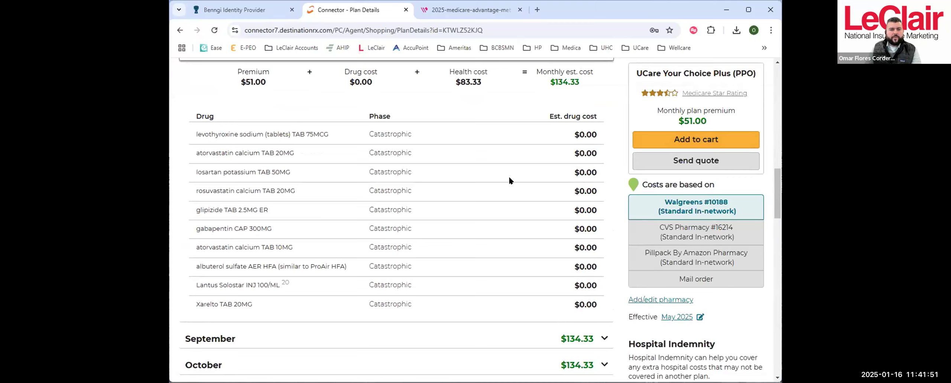
pyautogui.scroll(2, 509, 180)
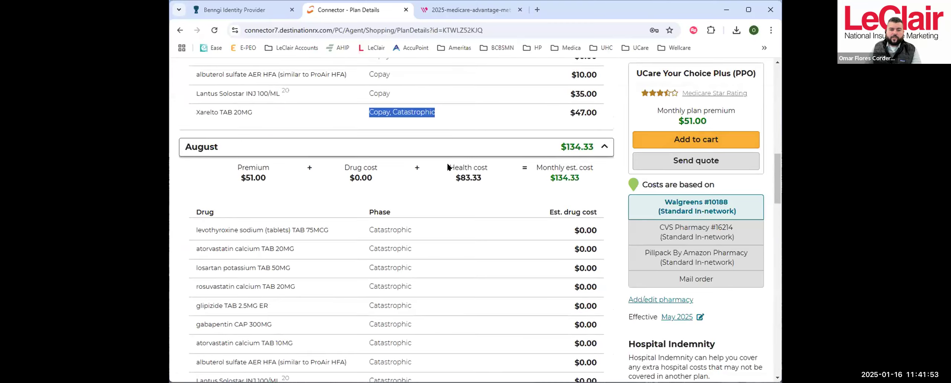
pyautogui.moveTo(447, 166); pyautogui.dragTo(481, 168)
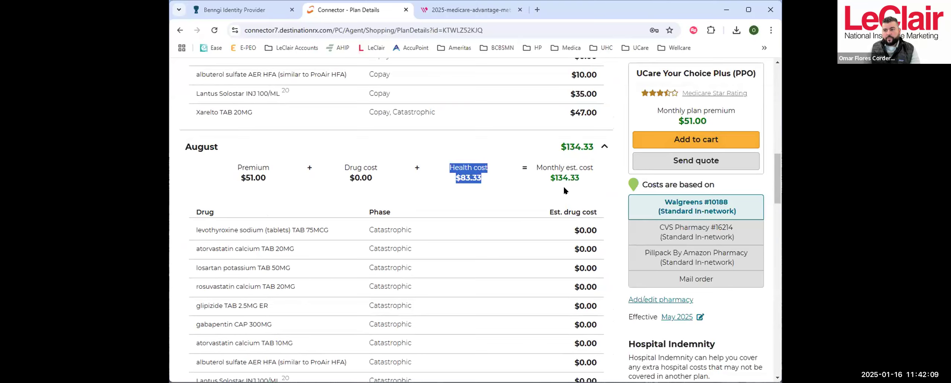
# - Open the client's Health preferences and set the medical cost estimate question to No
pyautogui.scroll(15, 548, 182)
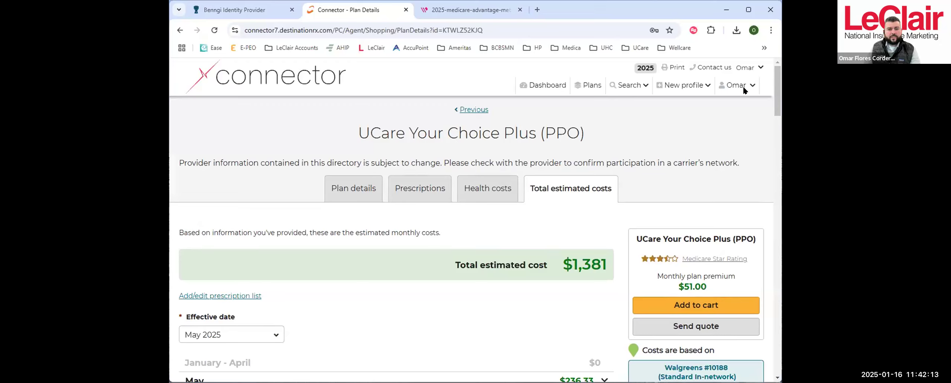
pyautogui.click(733, 89)
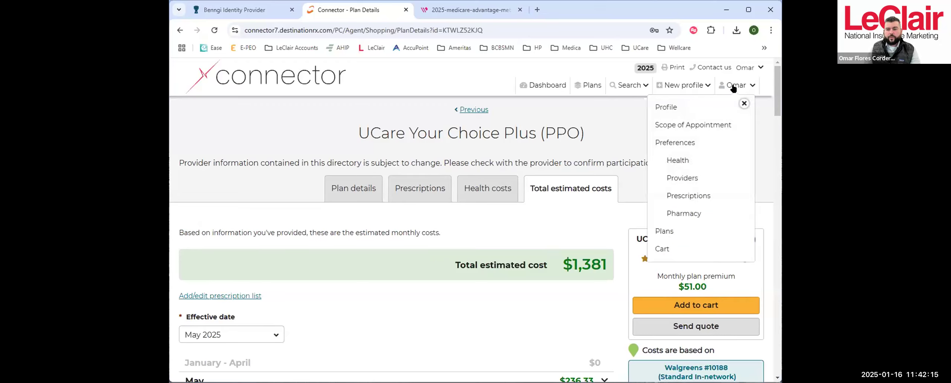
pyautogui.click(673, 156)
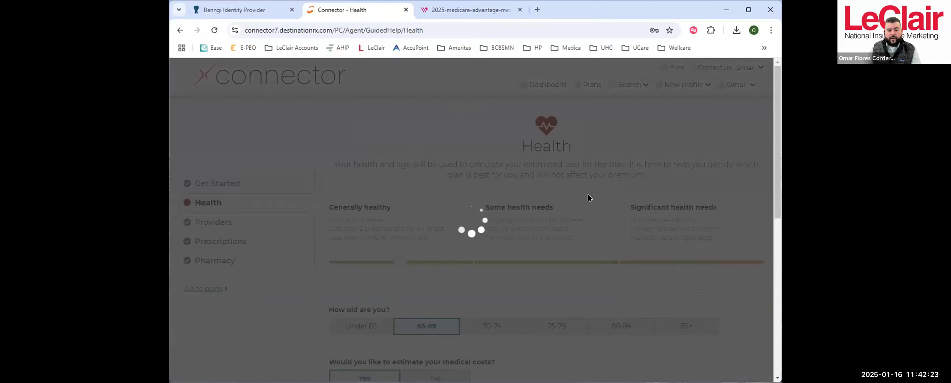
pyautogui.scroll(-5, 537, 198)
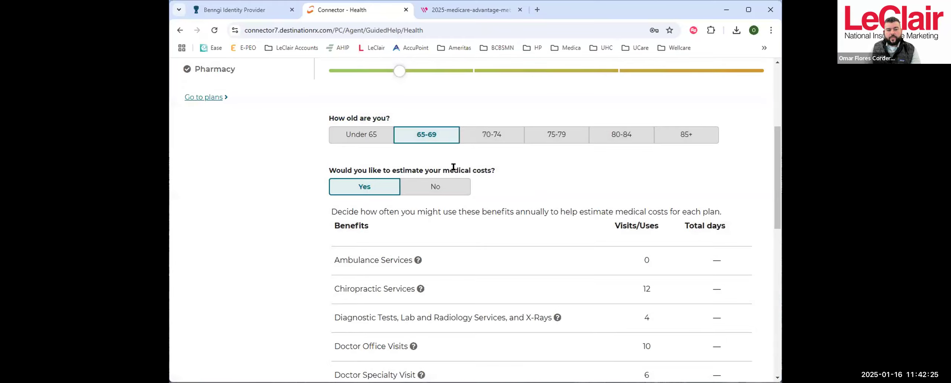
pyautogui.click(439, 187)
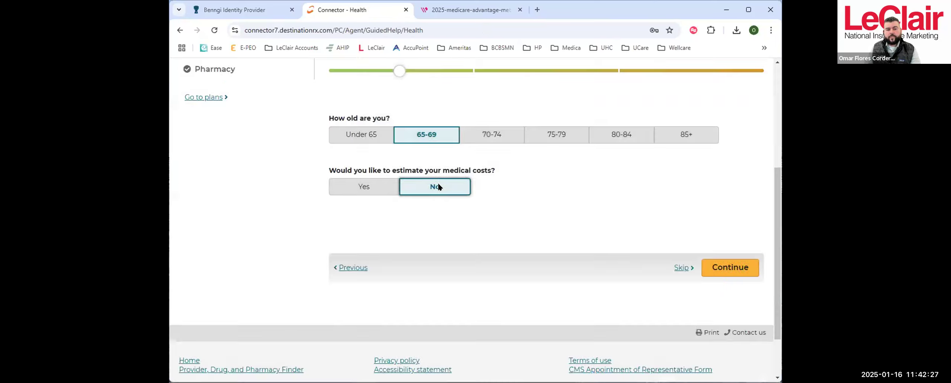
# - Return to the plan list and sort the Medicare Advantage Prescription Drug Plans by Estimated Drug Costs (Low to High)
pyautogui.click(213, 97)
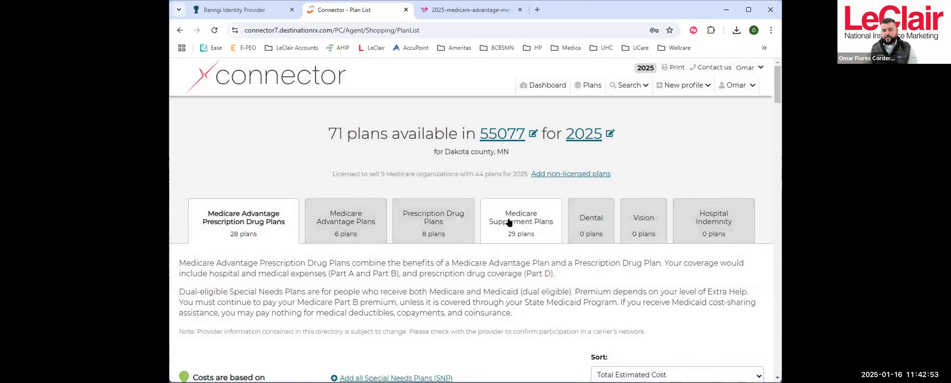
pyautogui.scroll(-3, 587, 295)
pyautogui.scroll(-5, 588, 296)
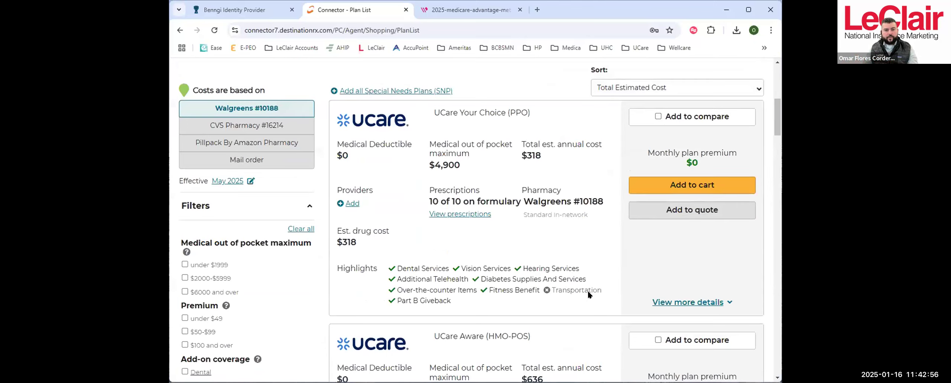
pyautogui.click(660, 88)
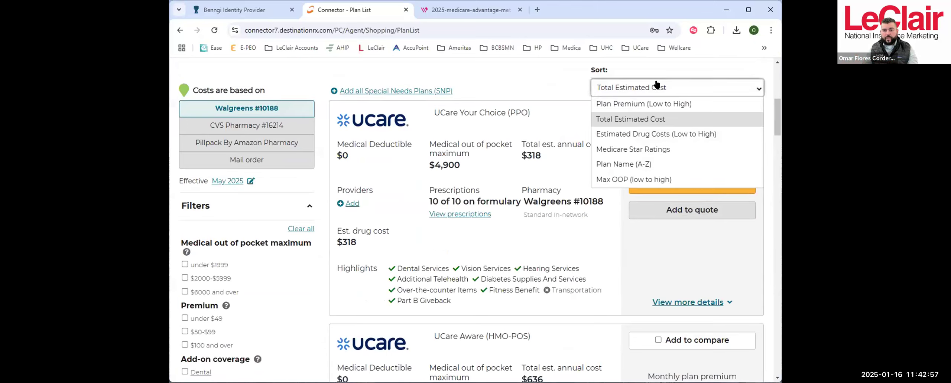
pyautogui.click(660, 132)
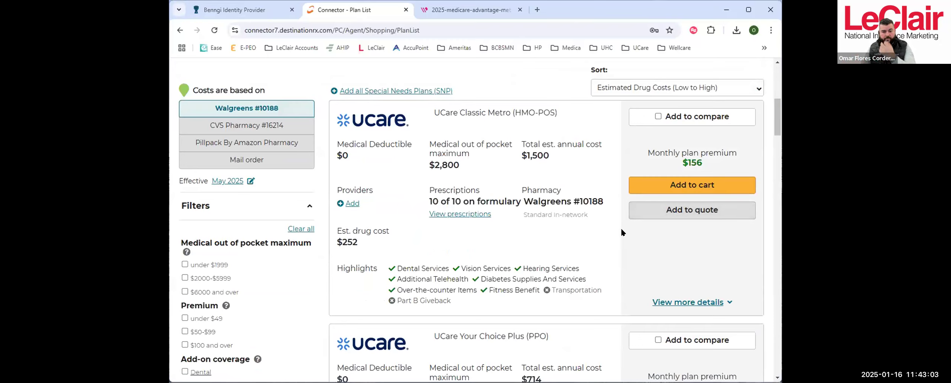
# - Compare the first plans in the sorted list and open all plan details for UCare Your Choice Plus (PPO)
pyautogui.scroll(-3, 620, 228)
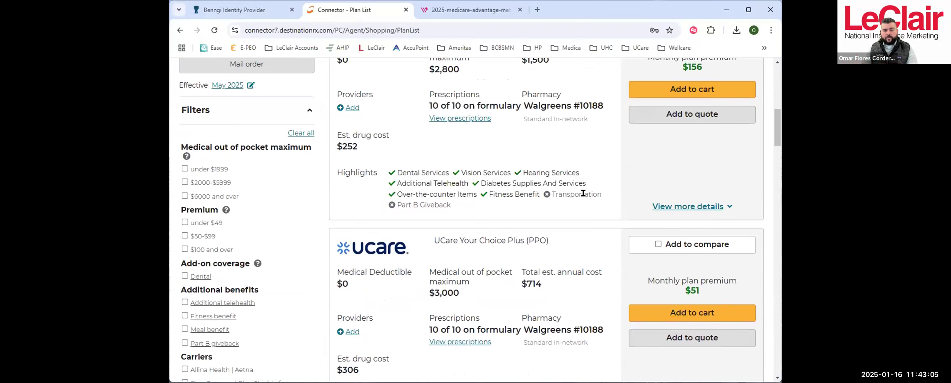
pyautogui.scroll(-2, 626, 229)
pyautogui.scroll(5, 624, 216)
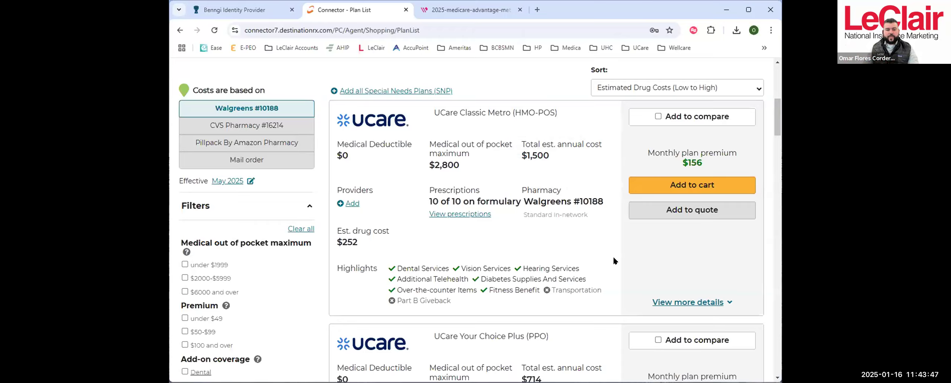
pyautogui.scroll(-6, 664, 144)
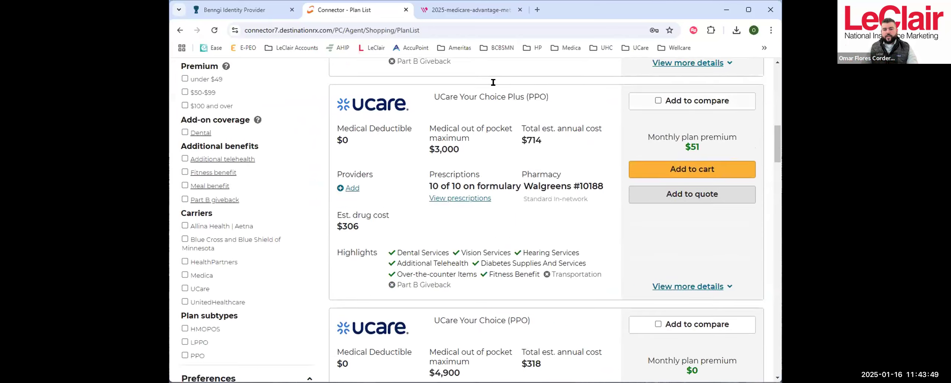
pyautogui.click(698, 287)
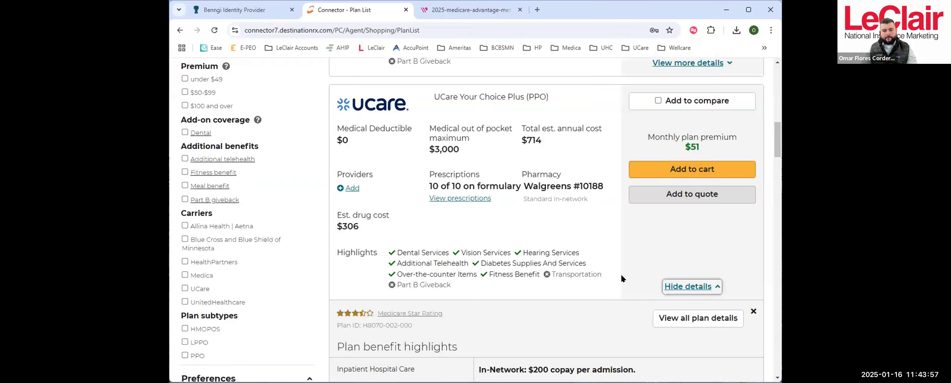
pyautogui.scroll(-4, 610, 256)
pyautogui.click(562, 300)
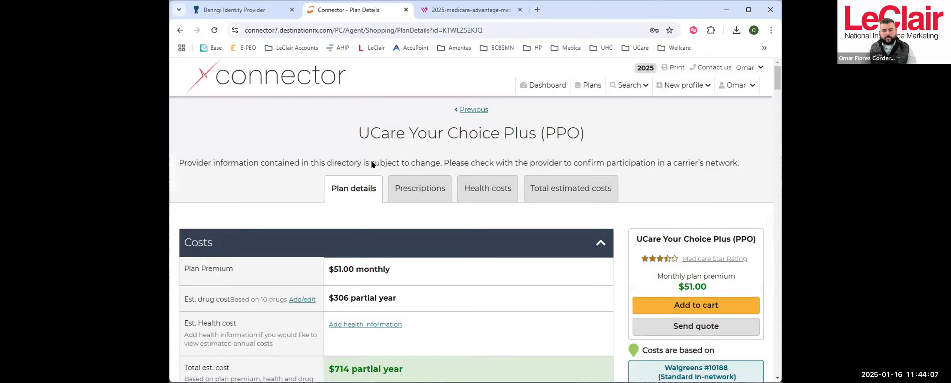
# - View the plan's total estimated costs, check May's premium, drug and health costs, and collapse the May breakdown
pyautogui.click(561, 190)
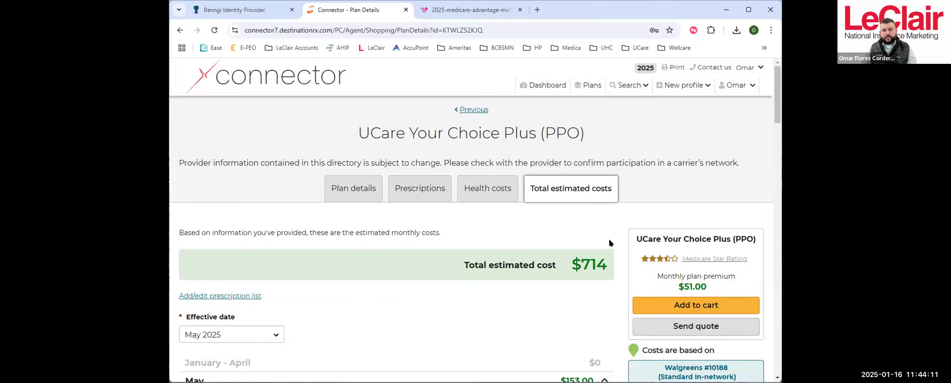
pyautogui.scroll(-6, 609, 242)
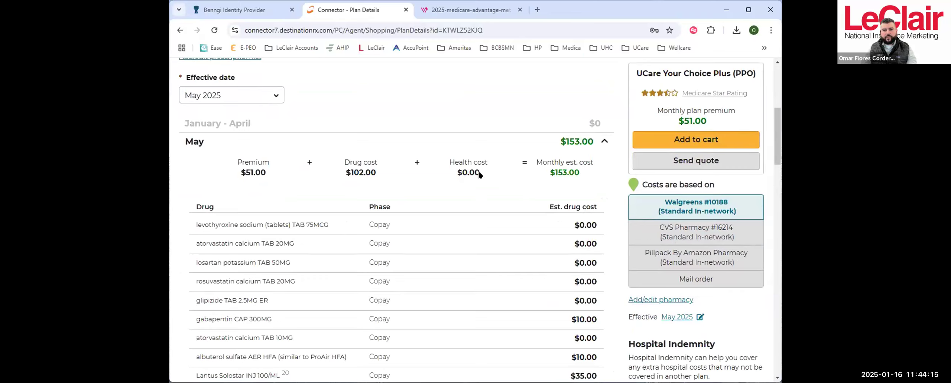
pyautogui.click(600, 142)
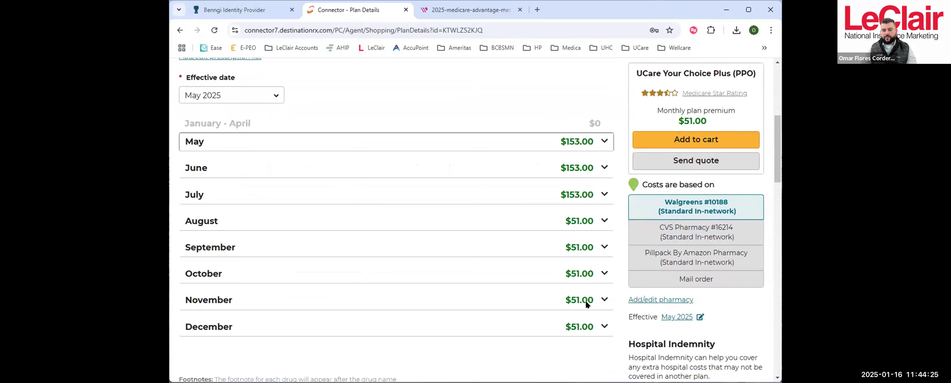
# - Examine August's breakdown by drug and phase, collapse it, and return to the total estimated cost
pyautogui.click(587, 220)
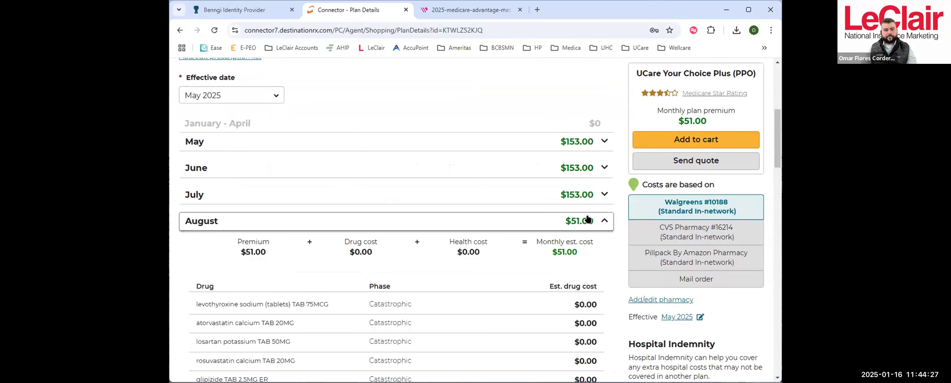
pyautogui.scroll(-3, 550, 246)
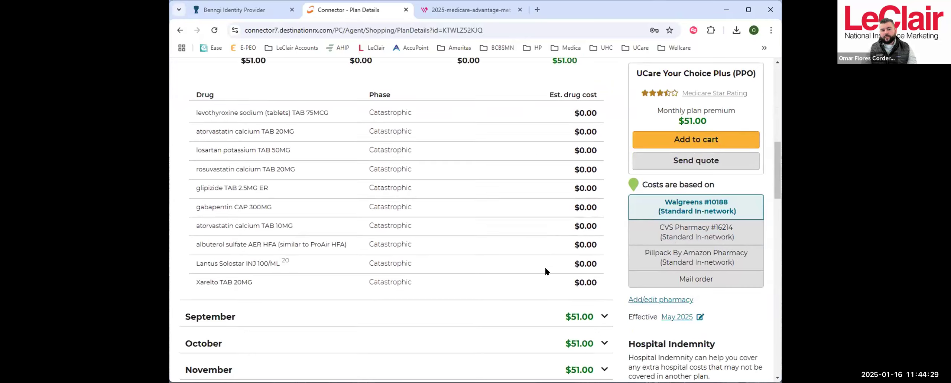
pyautogui.scroll(4, 544, 265)
pyautogui.click(581, 176)
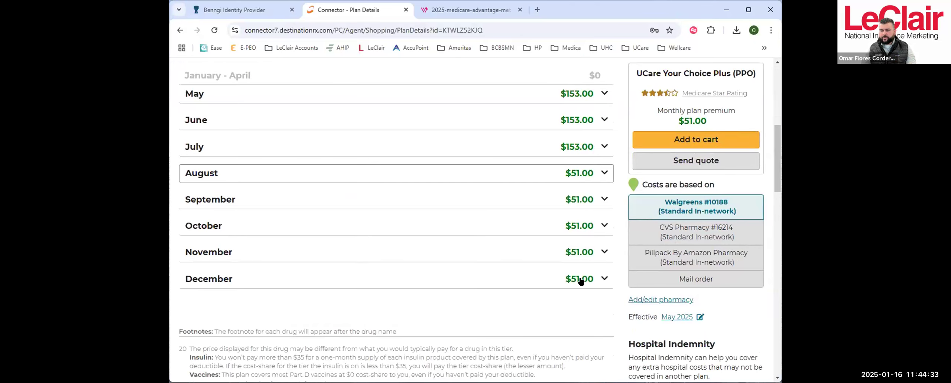
pyautogui.scroll(6, 568, 293)
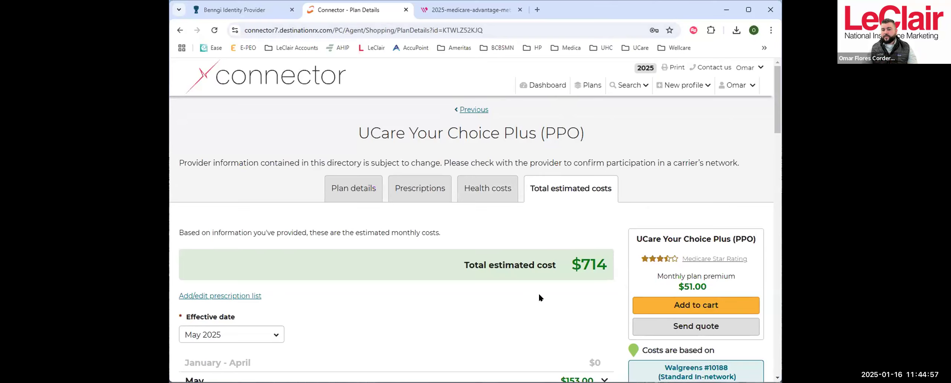
# - Return from the UCare Your Choice Plus (PPO) costs to the plan list
pyautogui.scroll(-3, 685, 167)
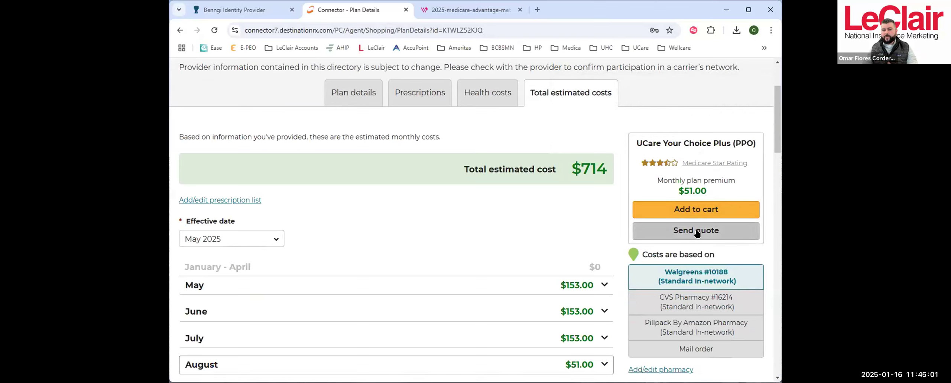
pyautogui.scroll(3, 579, 204)
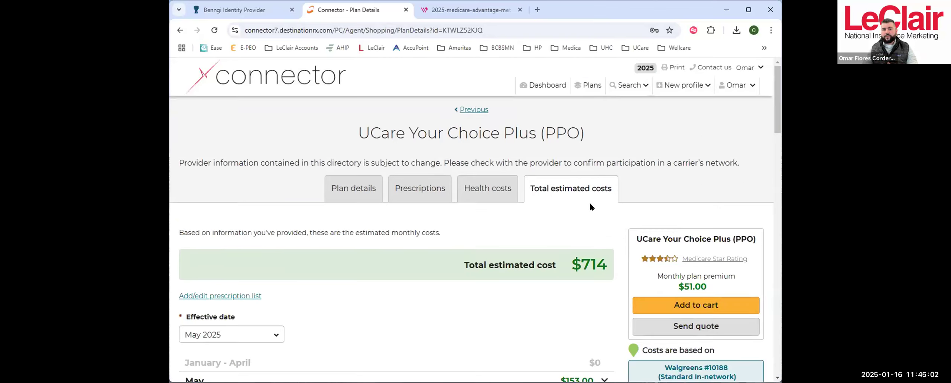
pyautogui.click(468, 108)
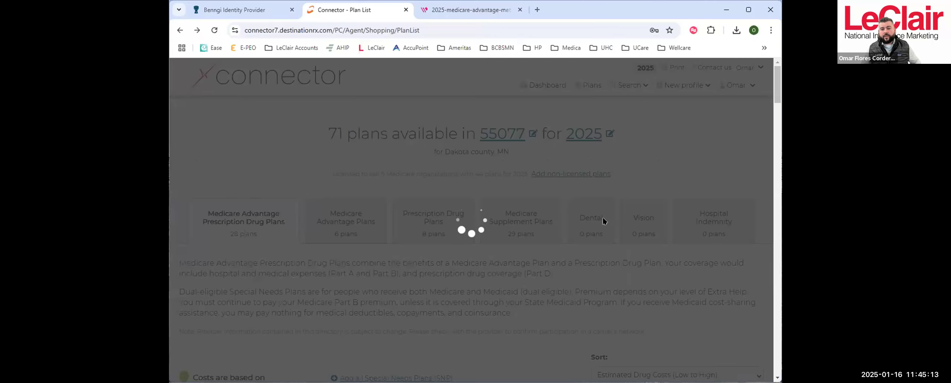
# - Mark UCare Your Choice Plus (PPO), Blue Cross Medicare Advantage Complete (PPO) and HealthPartners Journey Pace for comparison
pyautogui.scroll(-5, 602, 286)
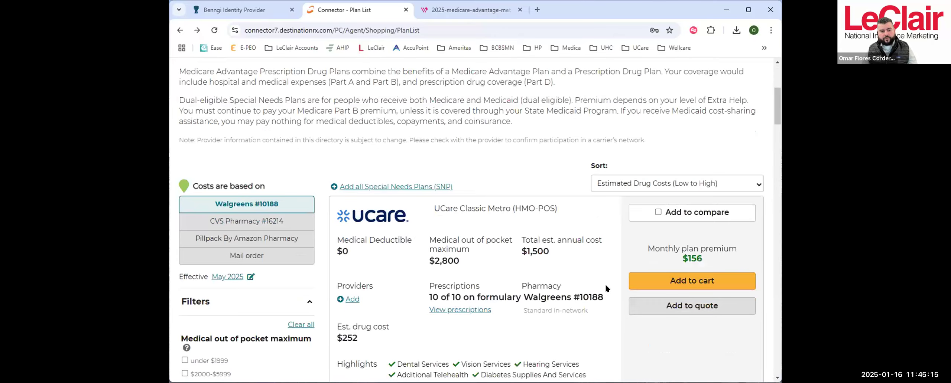
pyautogui.scroll(-10, 594, 291)
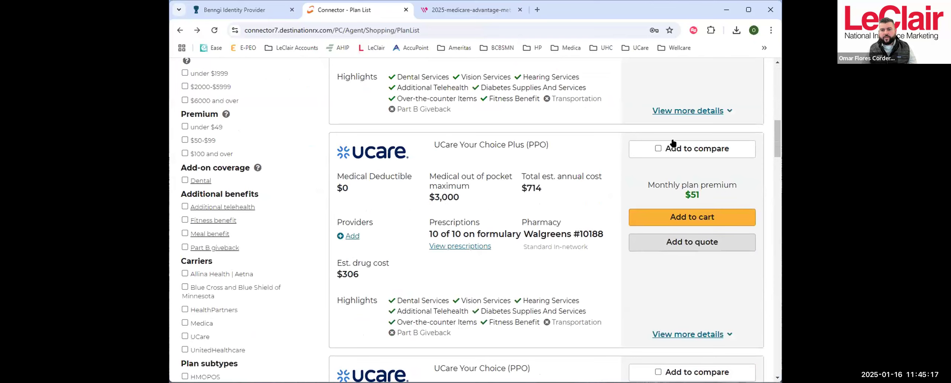
pyautogui.click(657, 149)
pyautogui.scroll(-8, 677, 238)
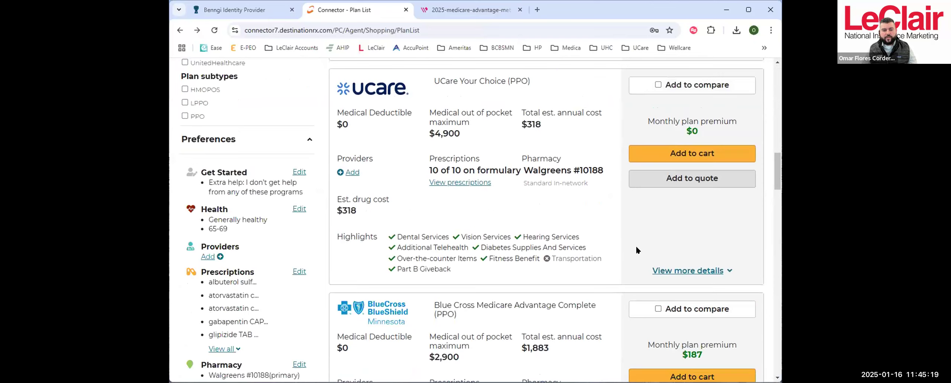
pyautogui.scroll(-4, 677, 234)
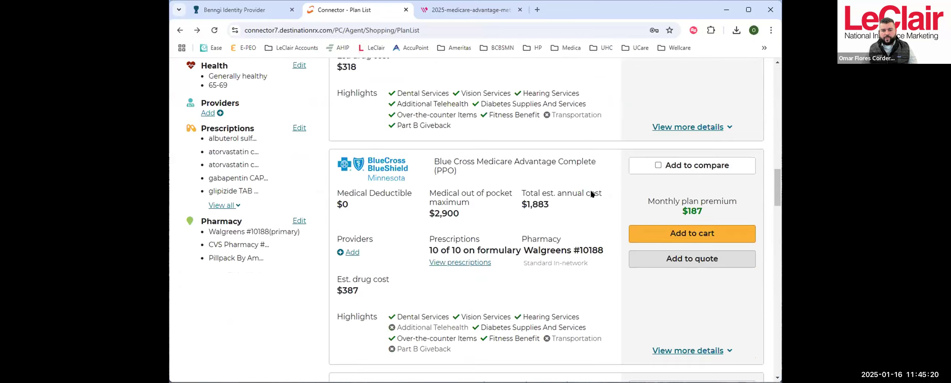
pyautogui.click(657, 166)
pyautogui.scroll(-18, 737, 211)
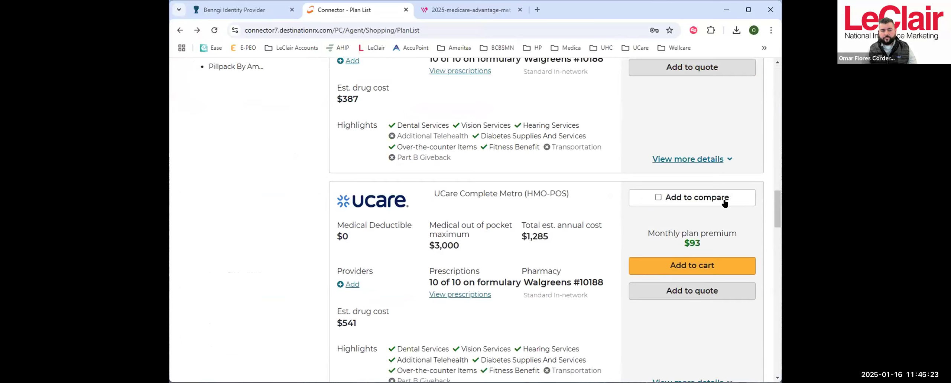
pyautogui.scroll(-3, 694, 207)
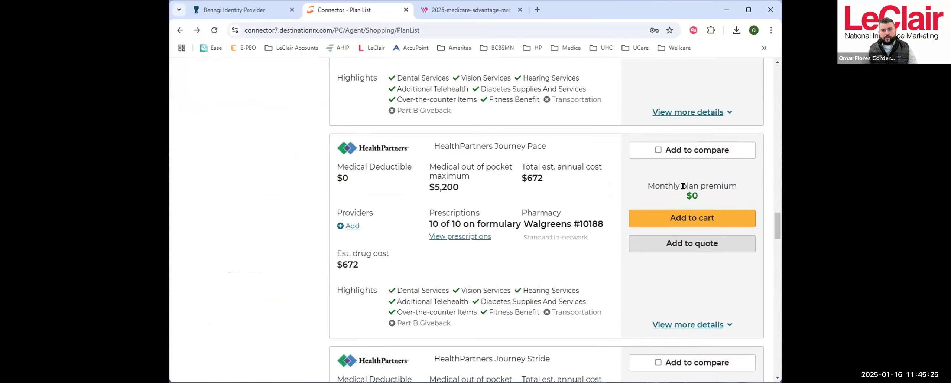
pyautogui.click(657, 150)
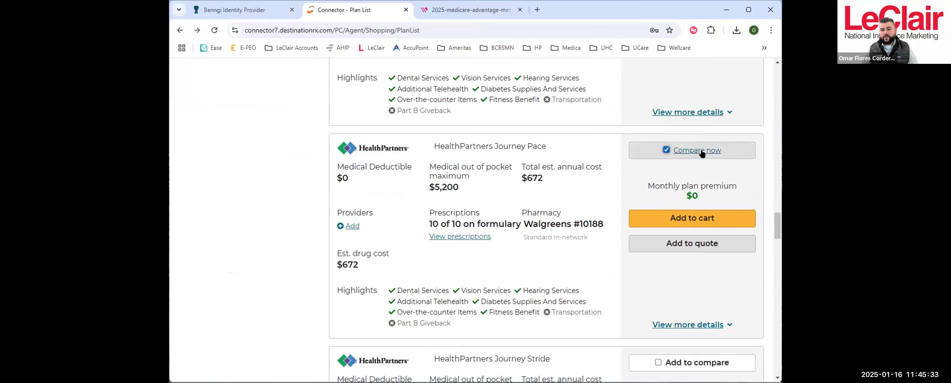
# - Add HealthPartners Journey Pace, Blue Cross Medicare Advantage Complete (PPO) and UCare Your Choice Plus (PPO) to the quote
pyautogui.click(689, 248)
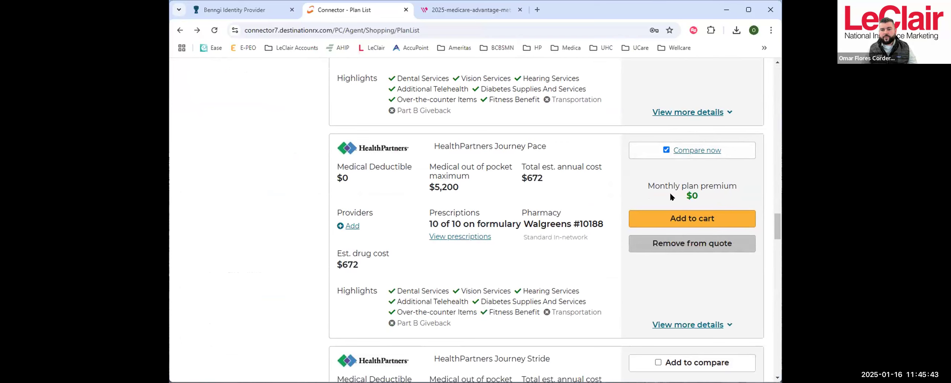
pyautogui.scroll(10, 674, 188)
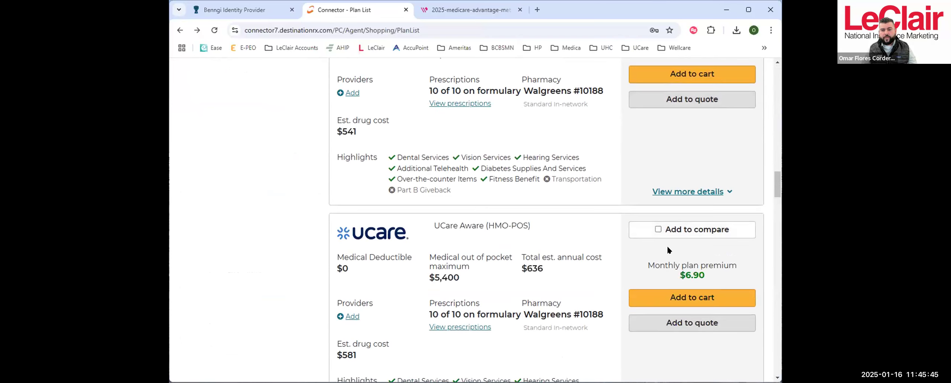
pyautogui.scroll(8, 666, 245)
pyautogui.scroll(1, 671, 214)
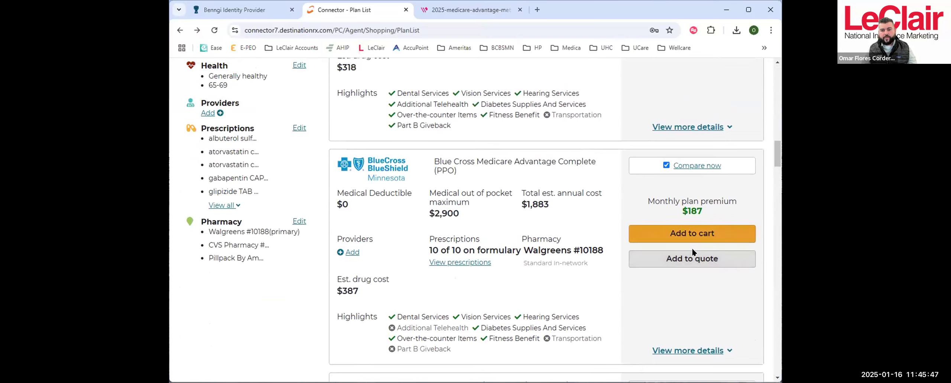
pyautogui.click(690, 259)
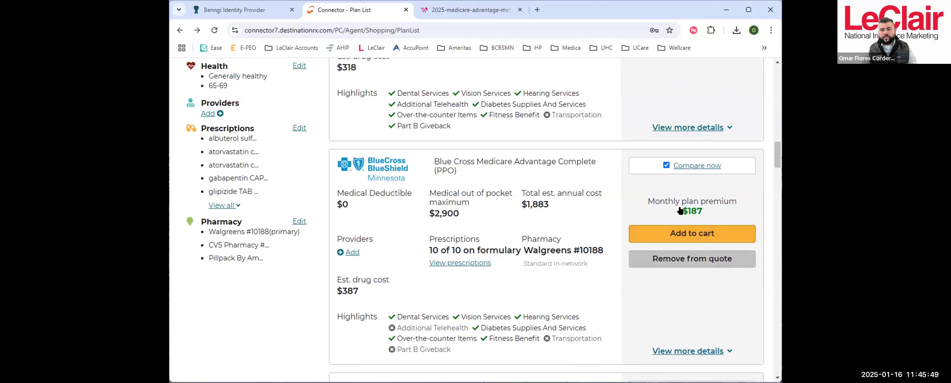
pyautogui.scroll(11, 691, 214)
pyautogui.scroll(-2, 695, 253)
pyautogui.click(689, 244)
pyautogui.scroll(7, 667, 226)
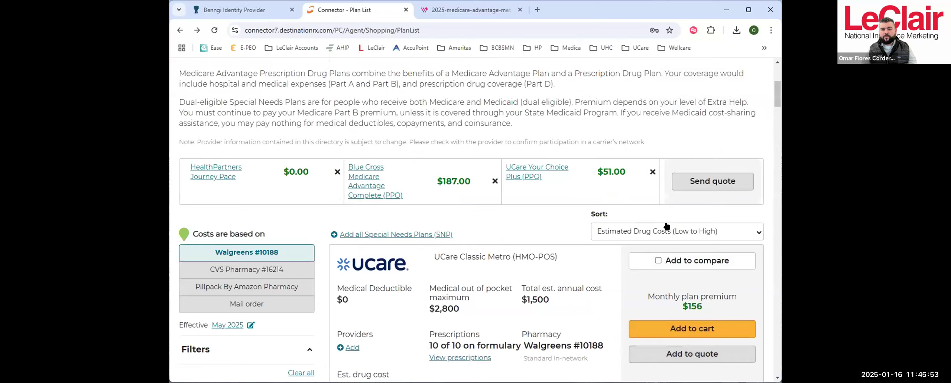
# - Remove Blue Cross Medicare Advantage Complete (PPO) from the quote and open the quote sending form
pyautogui.scroll(1, 690, 212)
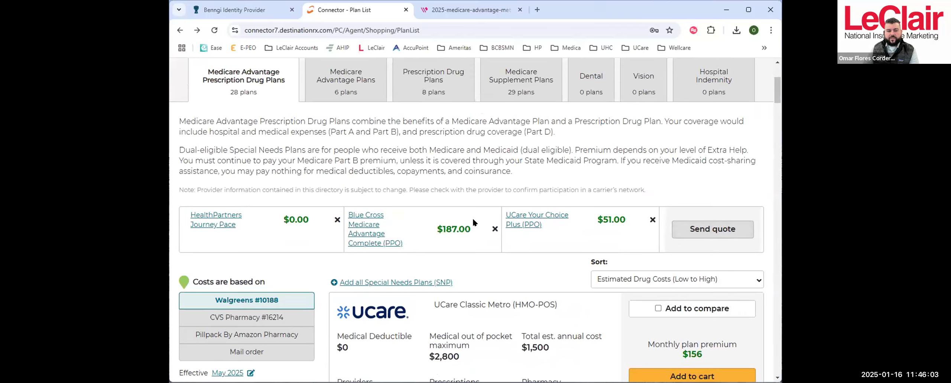
pyautogui.click(494, 230)
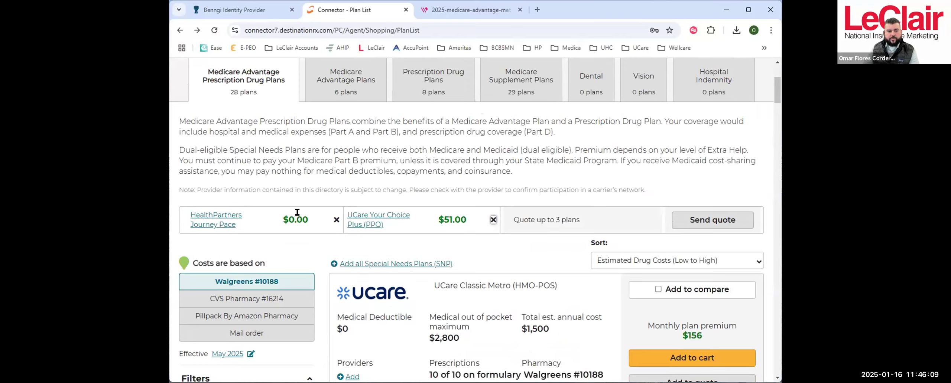
pyautogui.click(712, 220)
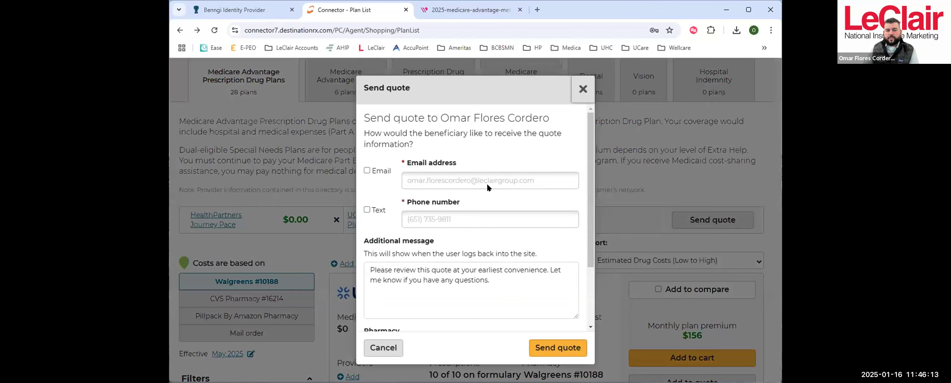
# - Choose email delivery, review the message, included plans and pharmacy choices in the quote form, and cancel sending
pyautogui.click(367, 171)
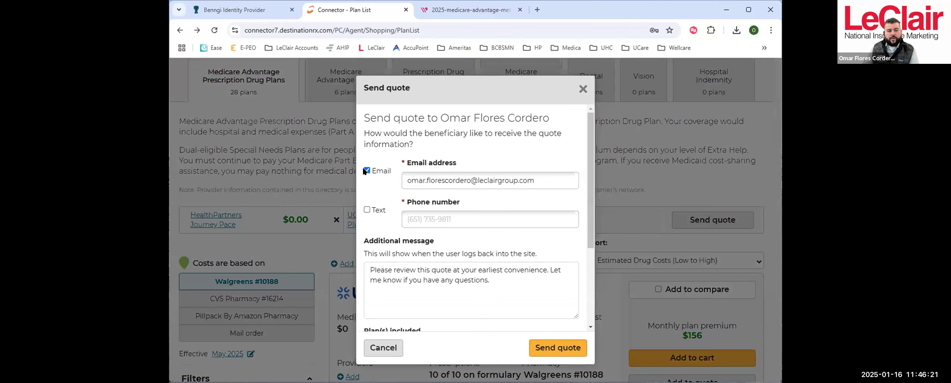
pyautogui.moveTo(364, 163); pyautogui.dragTo(367, 202)
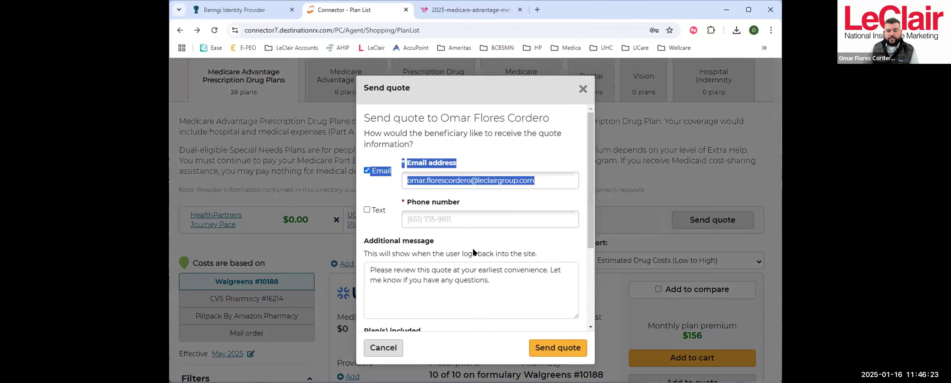
pyautogui.scroll(-3, 482, 230)
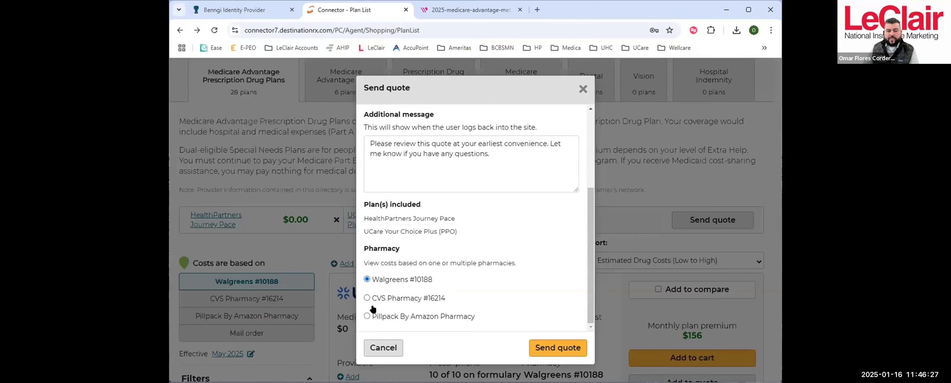
pyautogui.scroll(4, 532, 285)
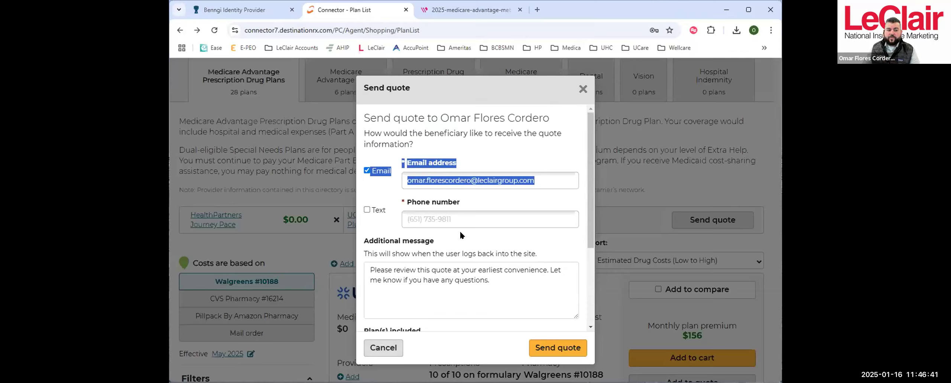
pyautogui.scroll(-2, 462, 233)
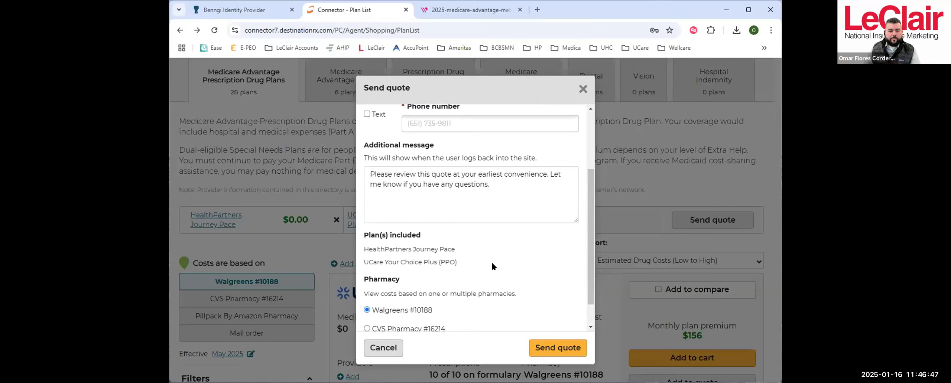
pyautogui.scroll(-1, 501, 263)
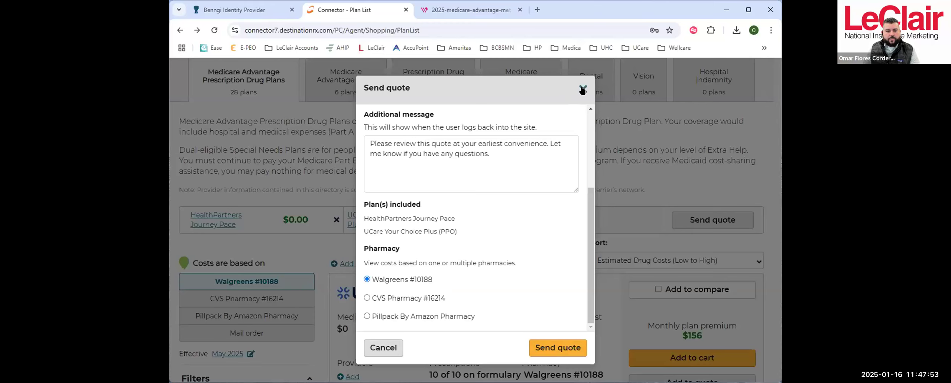
pyautogui.click(383, 348)
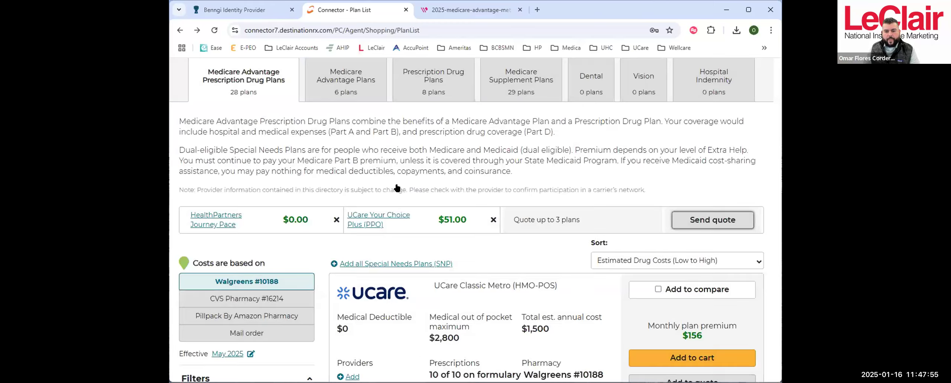
# - Open the side-by-side comparison of the three marked plans
pyautogui.scroll(-5, 634, 176)
pyautogui.scroll(-10, 635, 176)
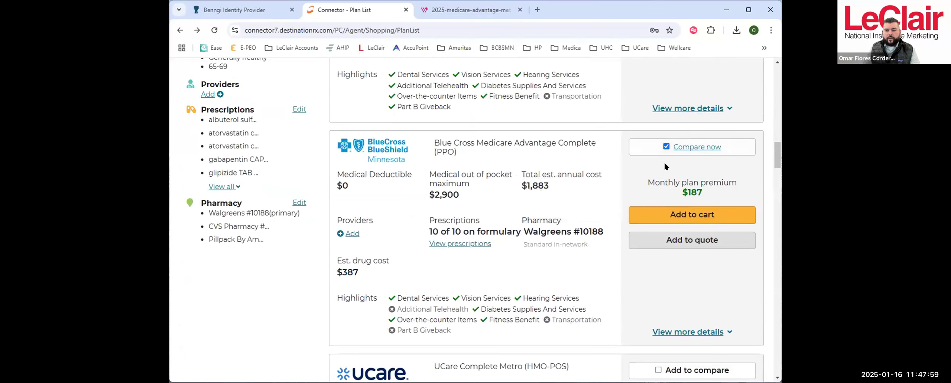
pyautogui.click(694, 147)
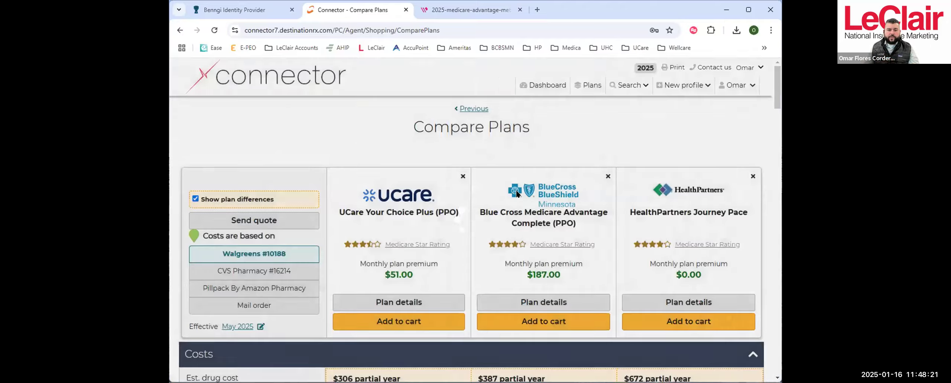
# - Check the compared plans' headline costs and switch the plan difference highlighting off and back on
pyautogui.scroll(-1, 632, 161)
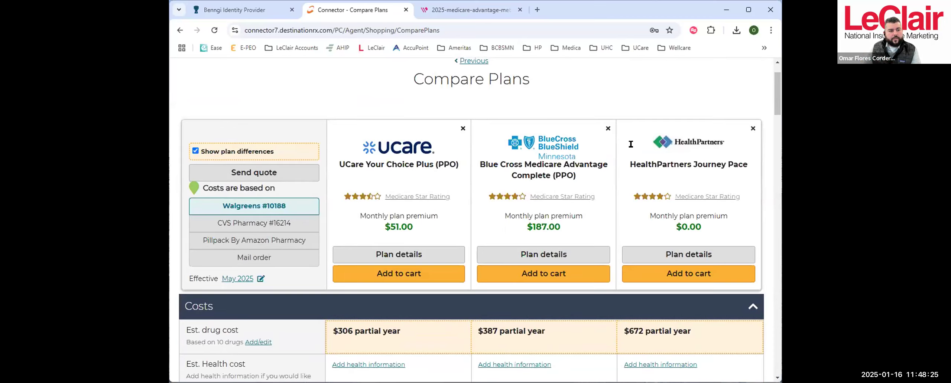
pyautogui.scroll(-1, 642, 149)
pyautogui.scroll(1, 565, 202)
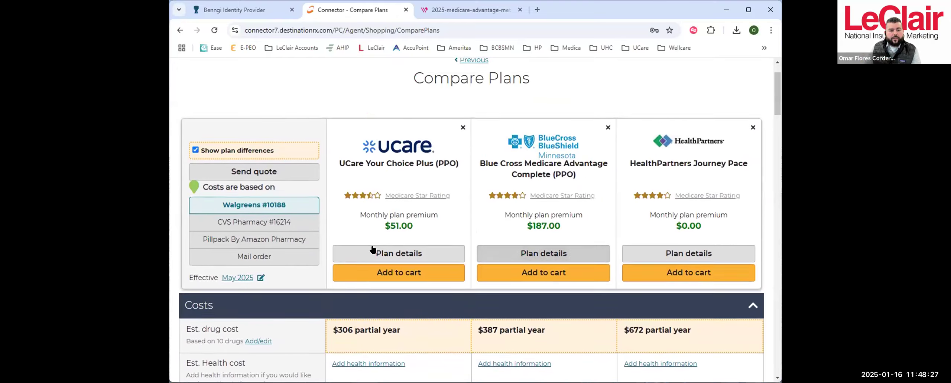
pyautogui.click(194, 150)
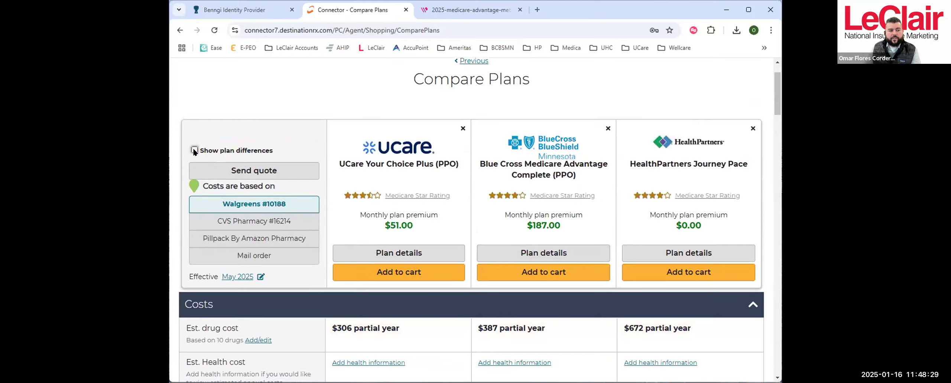
pyautogui.click(194, 150)
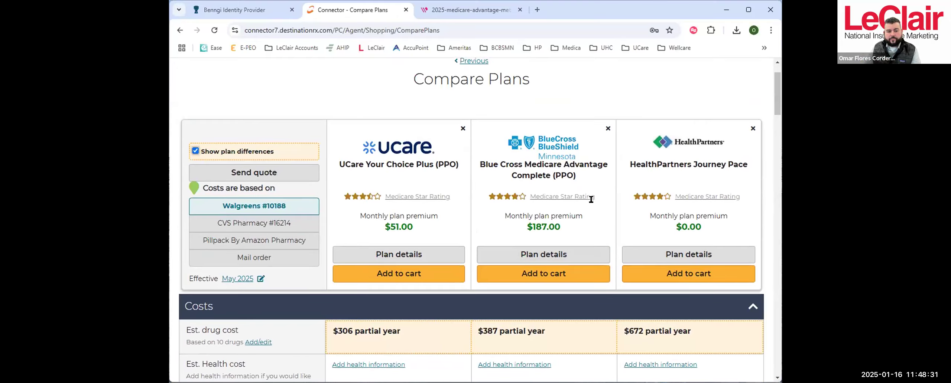
# - Examine the compared plans' prescription coverage, pharmacy network status, optional dental coverage and plan documents
pyautogui.scroll(-3, 590, 199)
pyautogui.scroll(-3, 546, 285)
pyautogui.scroll(-12, 567, 293)
pyautogui.scroll(-10, 567, 285)
pyautogui.scroll(-4, 553, 285)
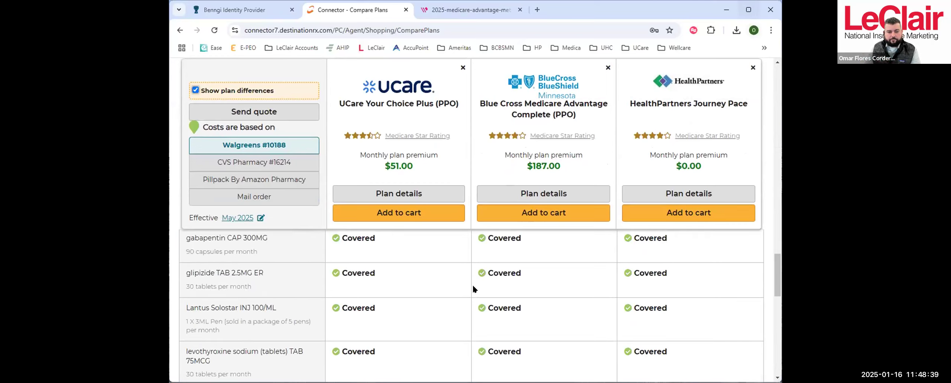
pyautogui.scroll(-5, 541, 278)
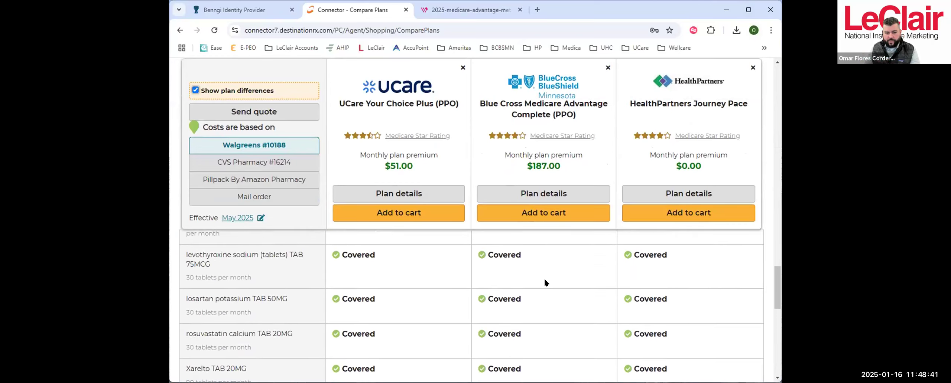
pyautogui.scroll(-6, 545, 280)
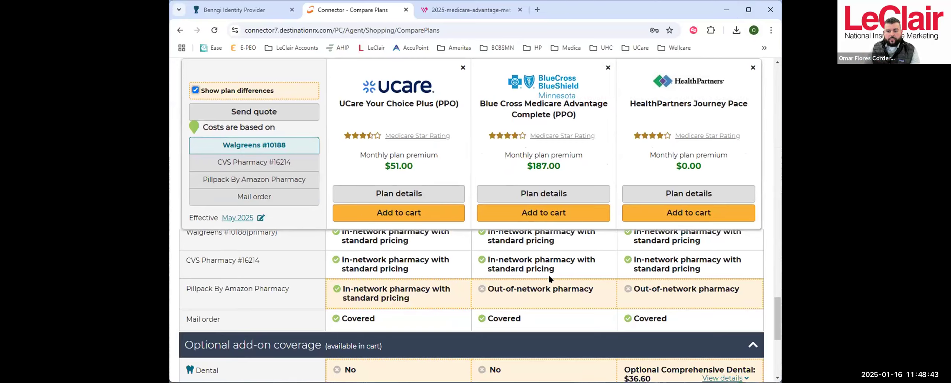
pyautogui.scroll(-1, 549, 276)
pyautogui.scroll(1, 549, 277)
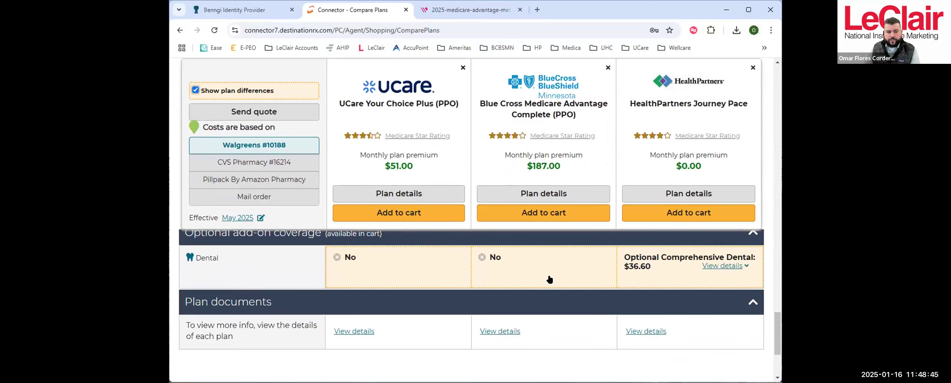
# - Examine the compared plans' pharmacy networks, drug coverage, tier costs and medical copays back up to the headline costs
pyautogui.scroll(2, 549, 277)
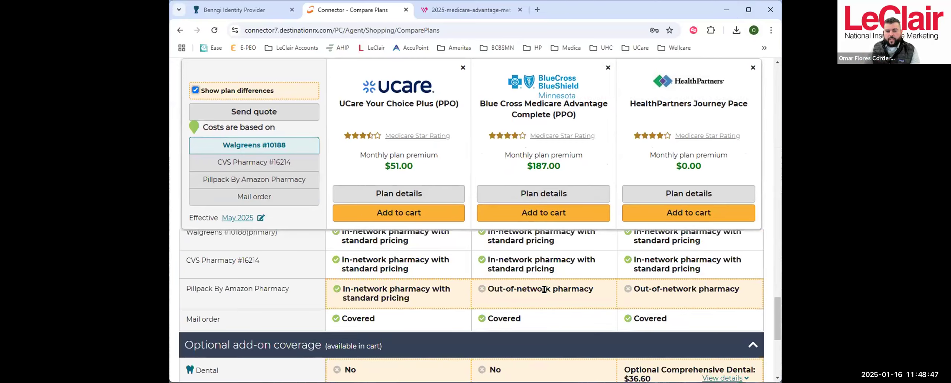
pyautogui.scroll(1, 547, 282)
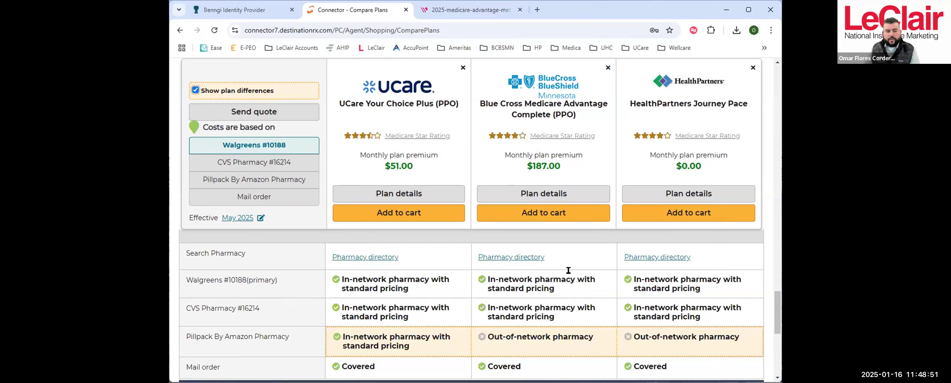
pyautogui.scroll(-4, 536, 277)
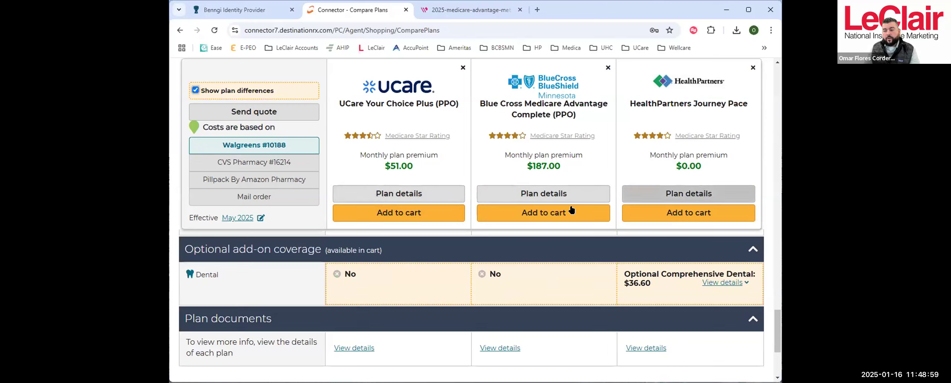
pyautogui.scroll(10, 589, 276)
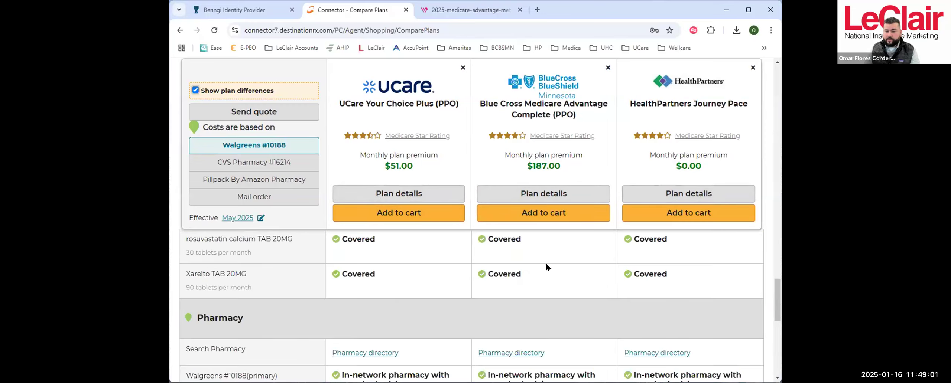
pyautogui.scroll(10, 541, 264)
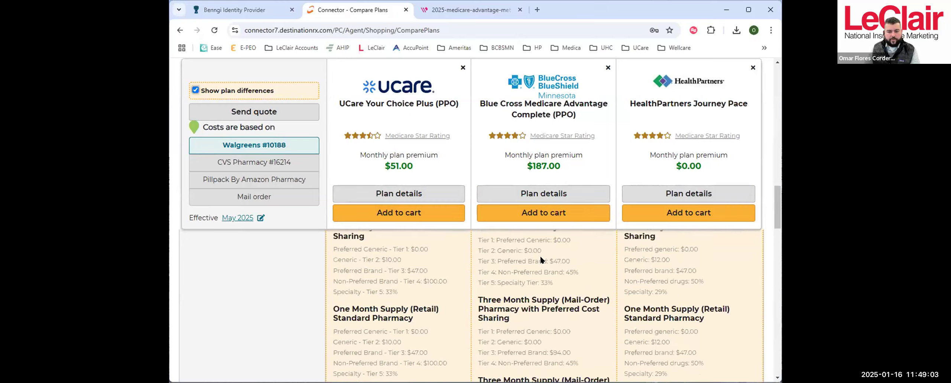
pyautogui.scroll(3, 541, 259)
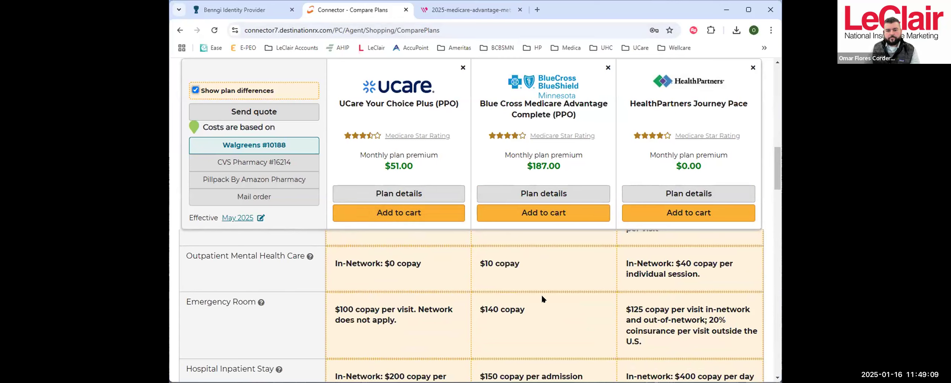
pyautogui.scroll(8, 594, 290)
pyautogui.scroll(5, 609, 292)
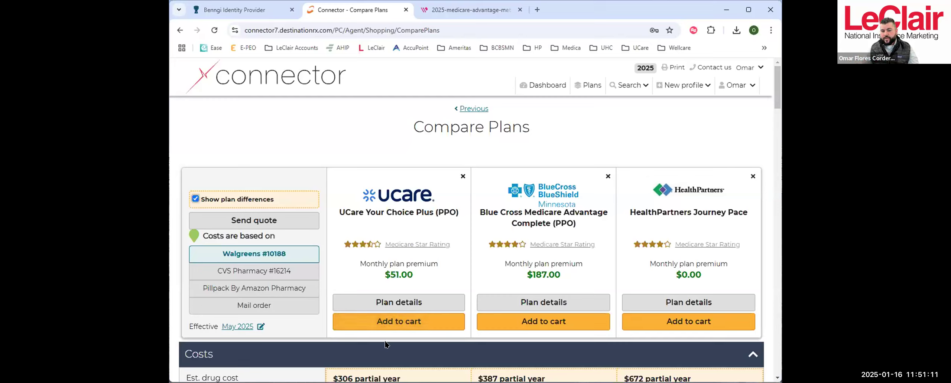
# - Add the UCare Your Choice Plus (PPO) plan to the cart, replacing the plan already there
pyautogui.click(380, 323)
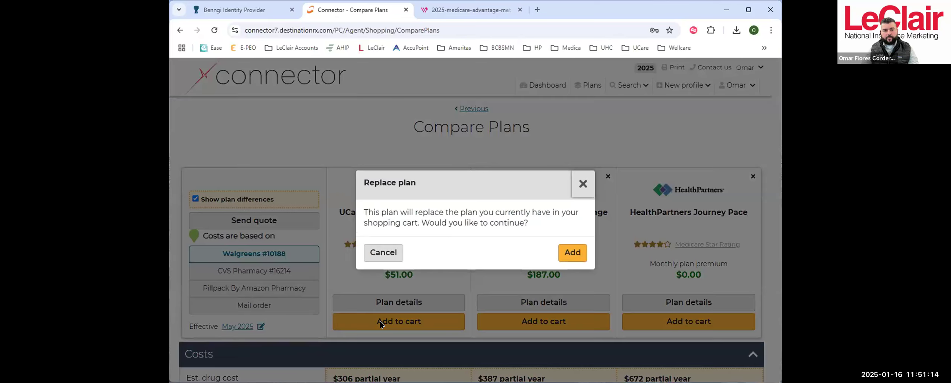
pyautogui.click(574, 255)
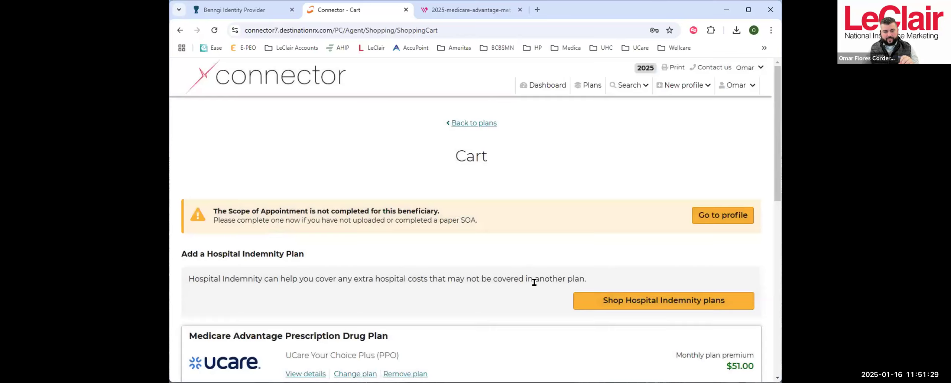
# - Choose to complete and submit the UCare form yourself and continue to the carrier's enrollment form
pyautogui.scroll(-1, 592, 328)
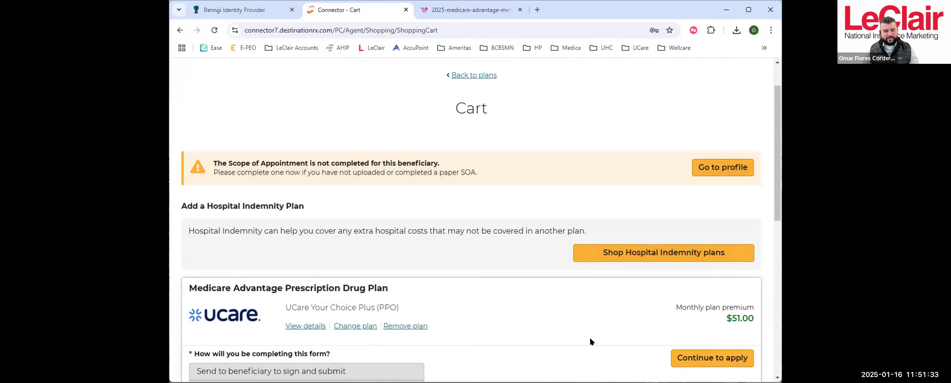
pyautogui.scroll(-1, 589, 339)
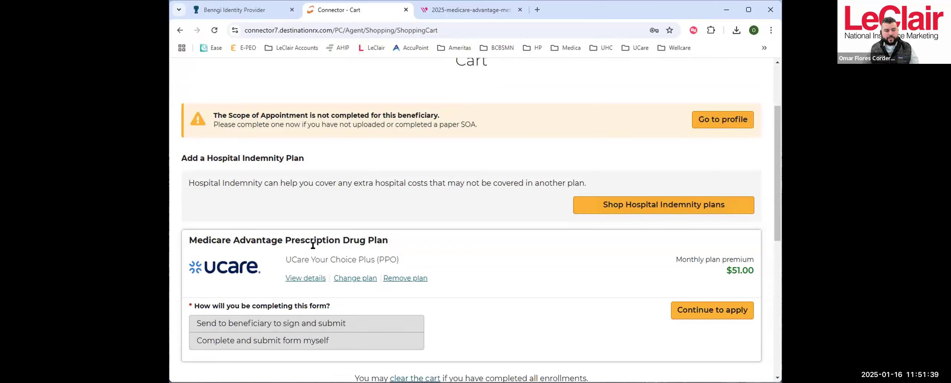
pyautogui.click(276, 345)
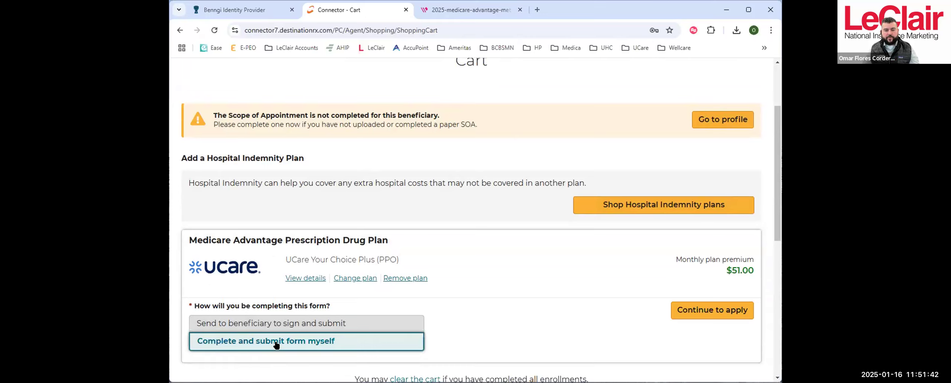
pyautogui.click(703, 314)
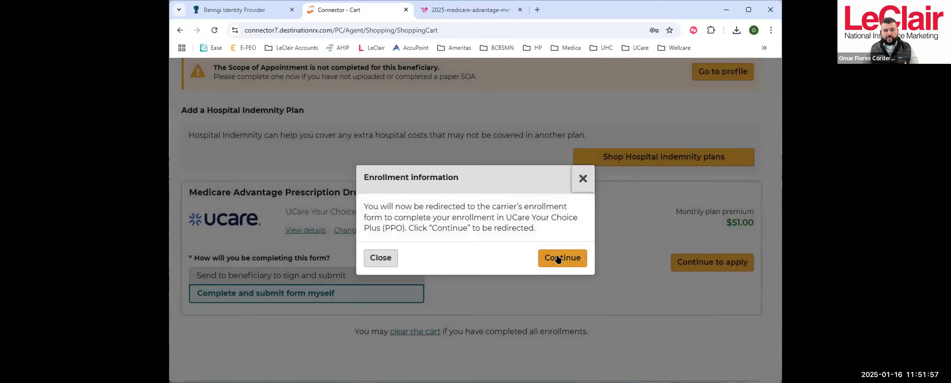
pyautogui.click(558, 260)
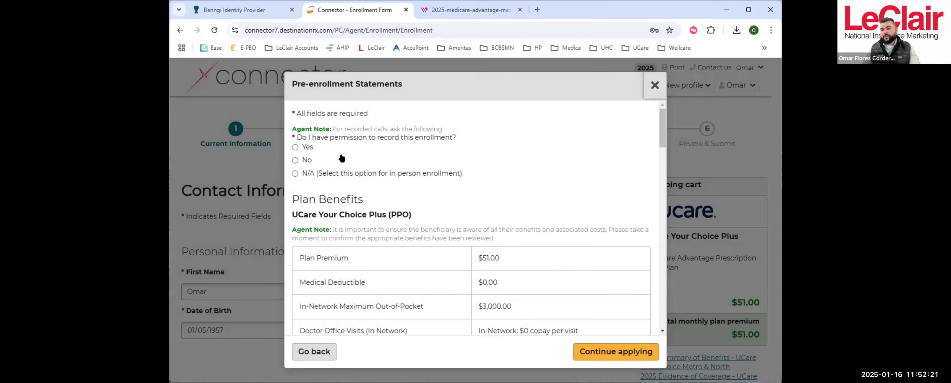
# - Answer Yes to the permission to record the enrollment and mark the plan benefits as reviewed with the beneficiary
pyautogui.click(295, 148)
pyautogui.scroll(-1, 462, 127)
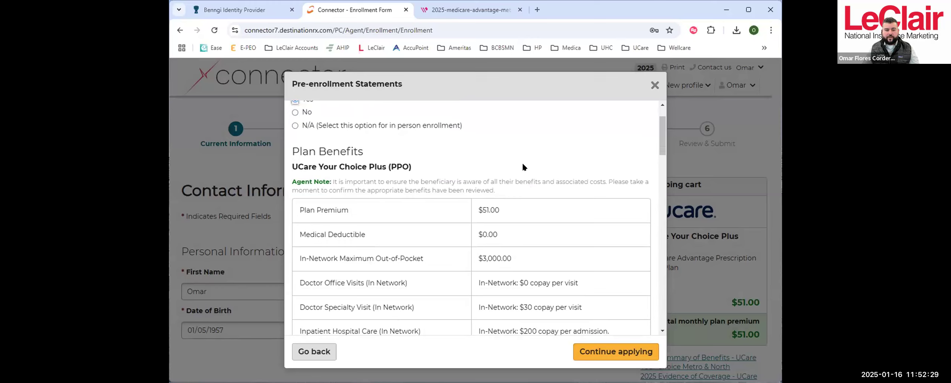
pyautogui.scroll(-5, 522, 169)
pyautogui.scroll(-10, 500, 202)
pyautogui.scroll(-5, 494, 201)
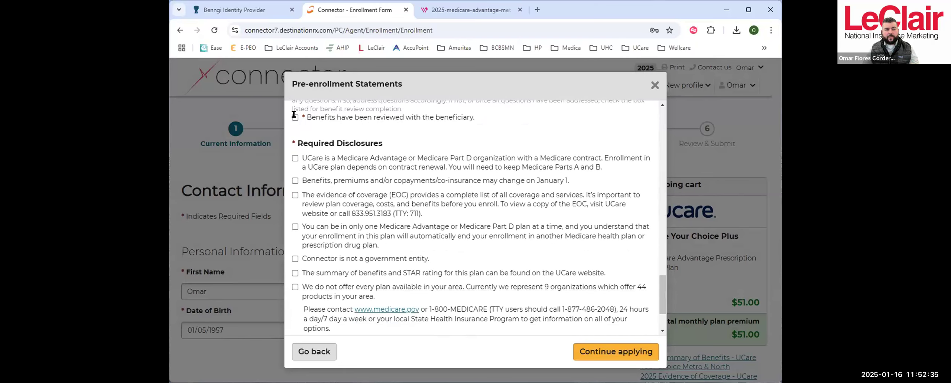
pyautogui.scroll(1, 304, 126)
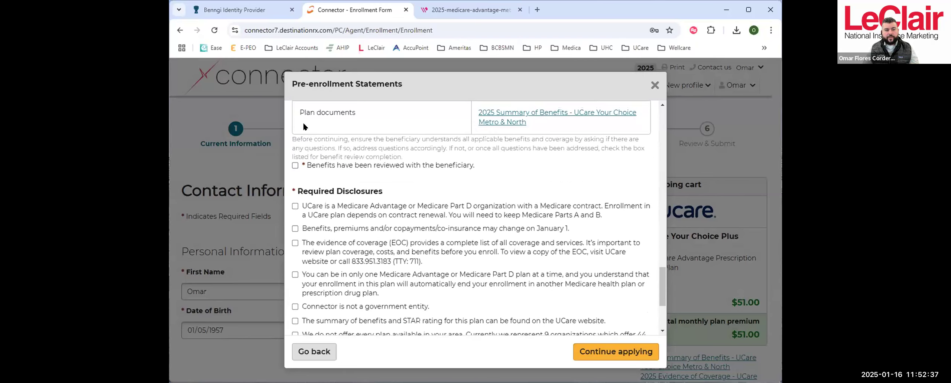
pyautogui.click(294, 166)
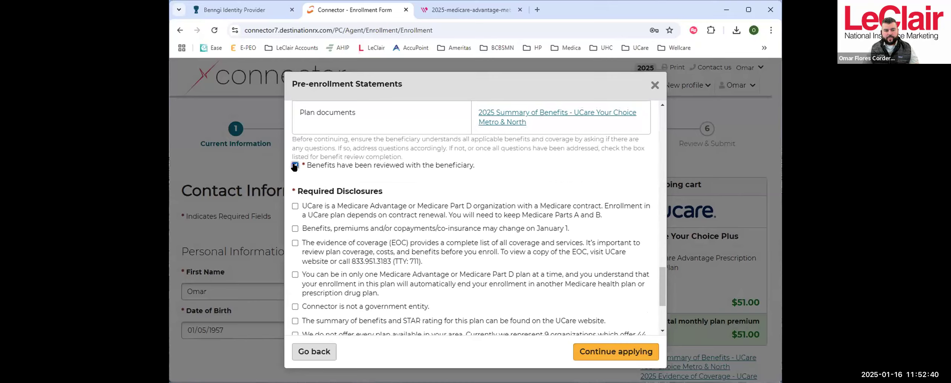
# - Acknowledge all the required disclosures in the pre-enrollment statements and continue applying
pyautogui.click(295, 229)
pyautogui.click(295, 243)
pyautogui.click(295, 274)
pyautogui.click(295, 306)
pyautogui.scroll(-3, 345, 265)
pyautogui.click(295, 196)
pyautogui.click(294, 210)
pyautogui.click(295, 265)
pyautogui.click(295, 297)
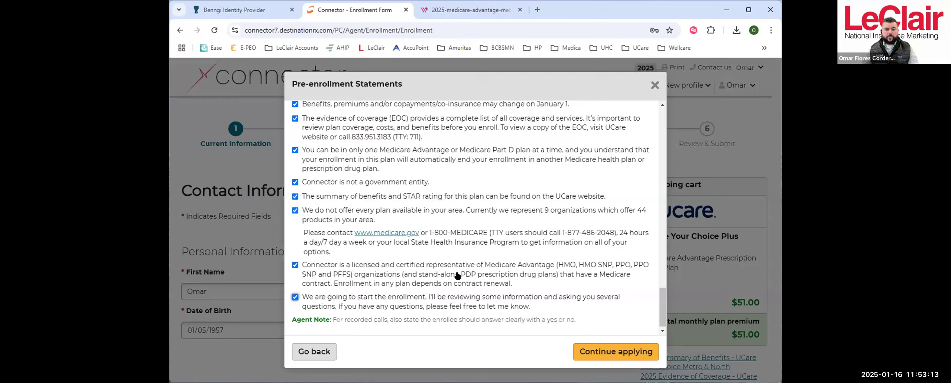
pyautogui.click(609, 351)
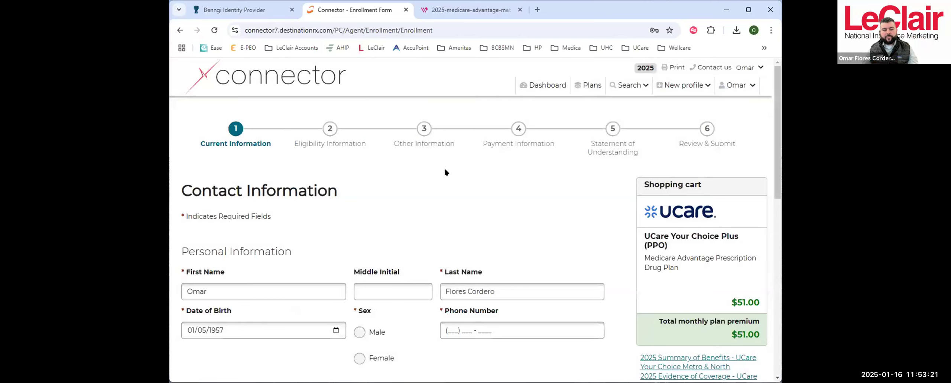
# - Review the enrollment form's personal information, residence and mailing address fields, and check the options for creating a new profile
pyautogui.scroll(-3, 484, 155)
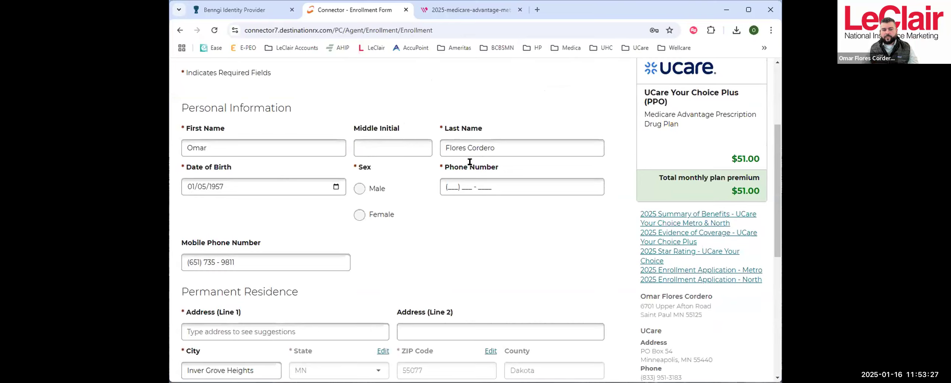
pyautogui.scroll(-3, 468, 158)
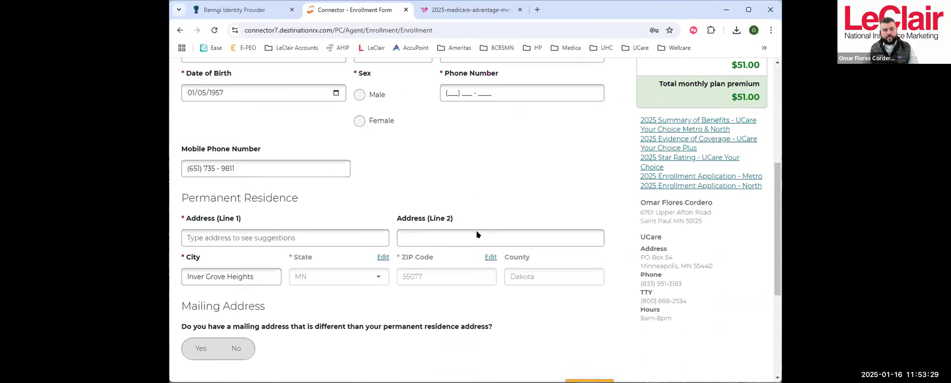
pyautogui.scroll(6, 492, 223)
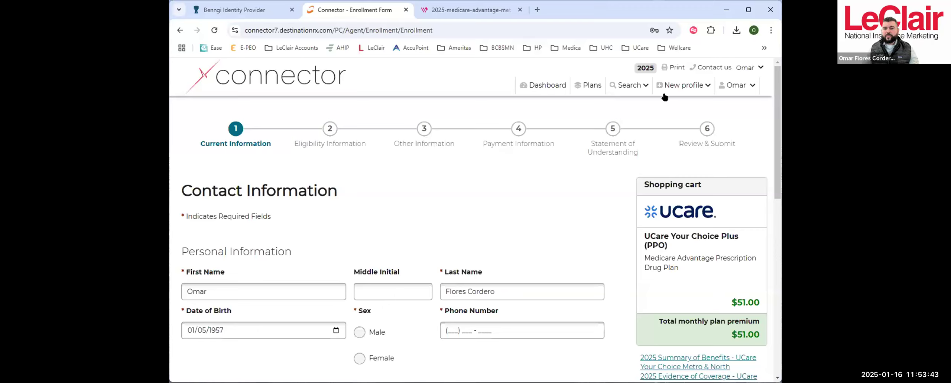
pyautogui.click(683, 85)
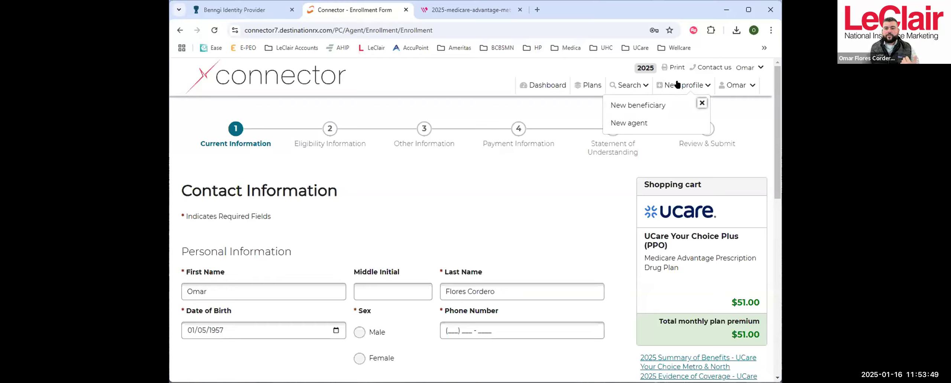
pyautogui.click(701, 104)
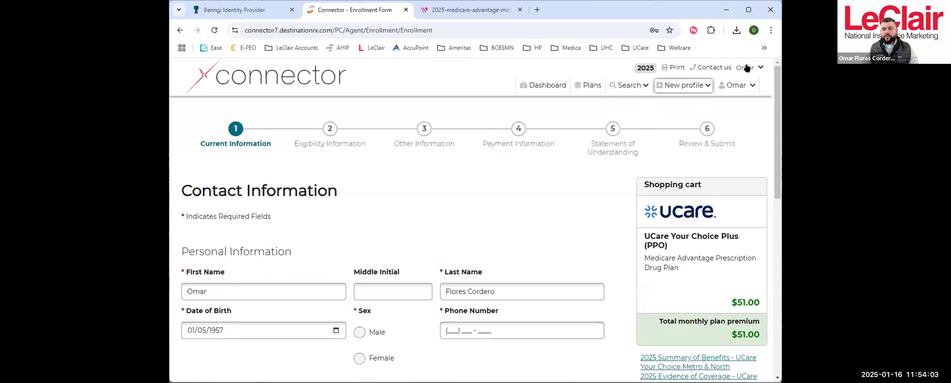
# - Open the agent's account overview
pyautogui.click(748, 69)
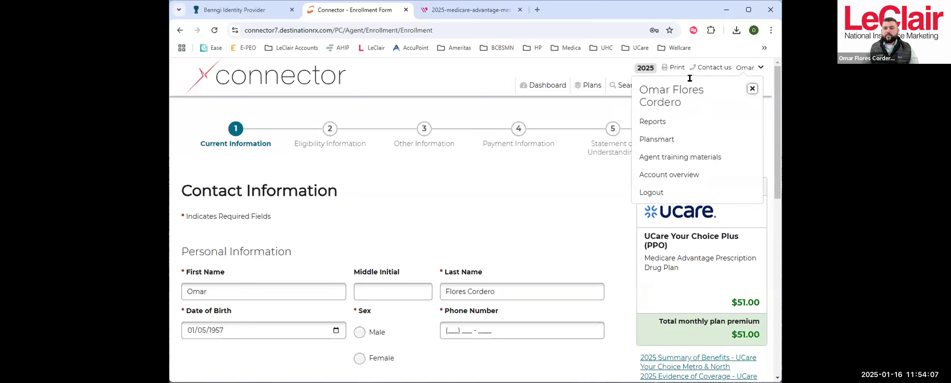
pyautogui.click(658, 177)
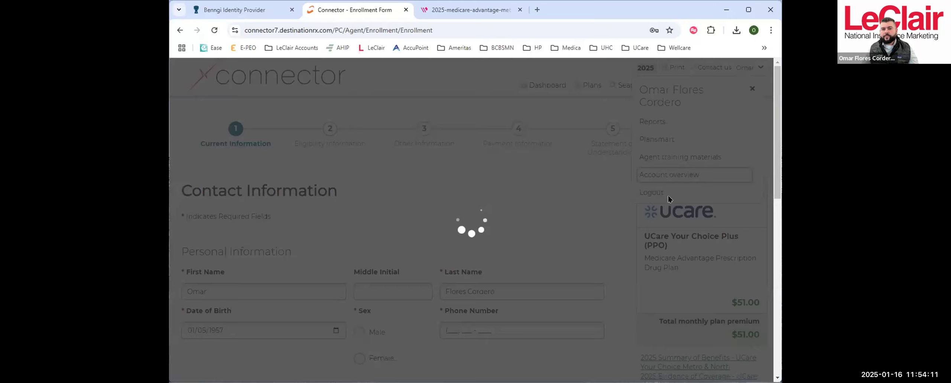
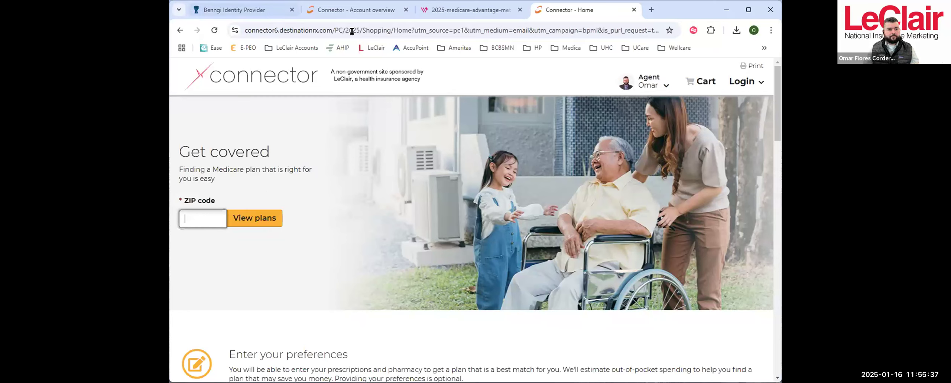
# - Leave the account overview for the LeClair website and open its Medicare Connector page
pyautogui.click(359, 10)
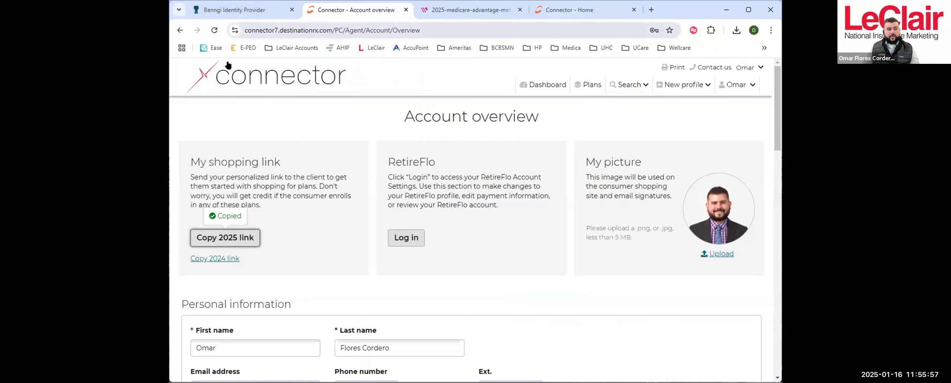
pyautogui.click(369, 49)
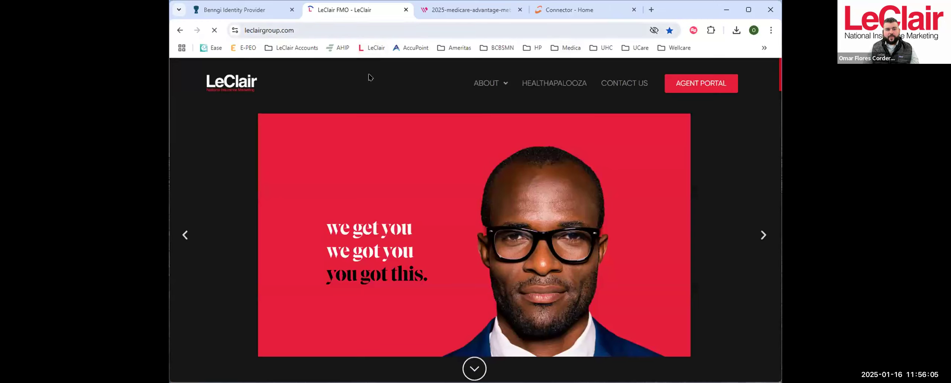
pyautogui.click(763, 48)
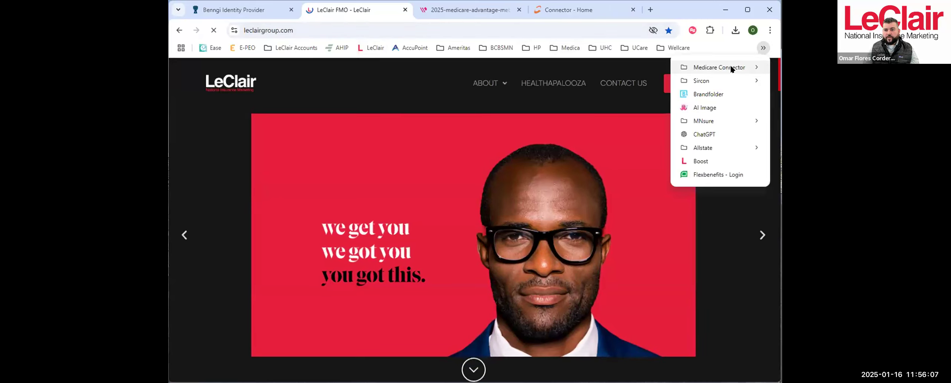
pyautogui.moveTo(731, 68)
pyautogui.click(800, 67)
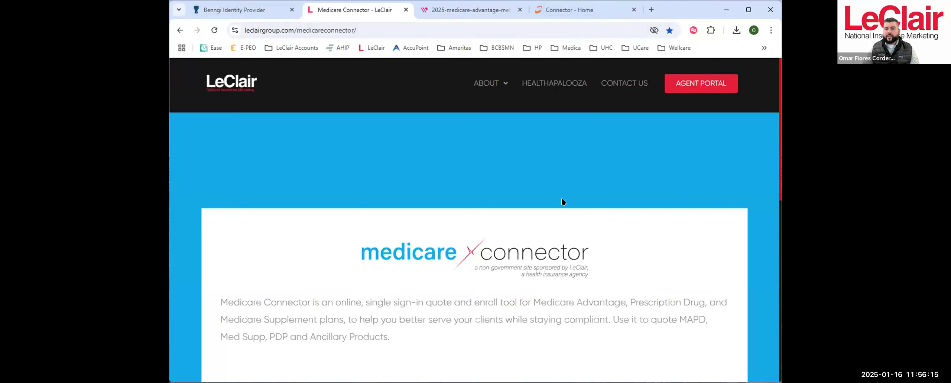
# - Open the CSG Quoting Tool from the Medicare Connector page and sign in to its dashboard
pyautogui.scroll(-4, 568, 197)
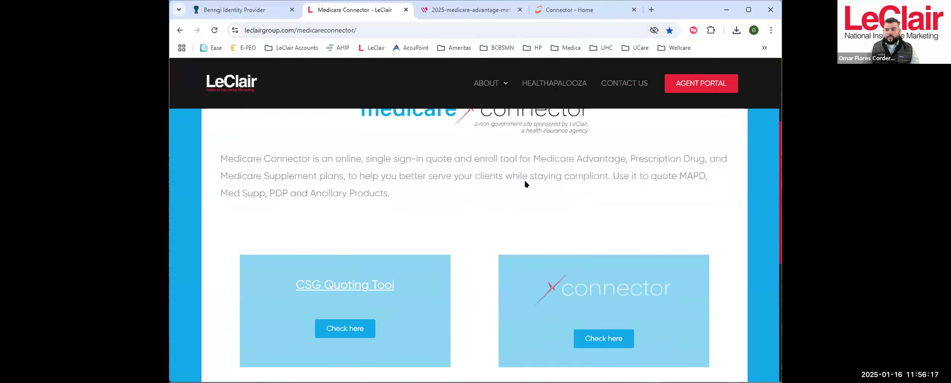
pyautogui.scroll(-1, 427, 260)
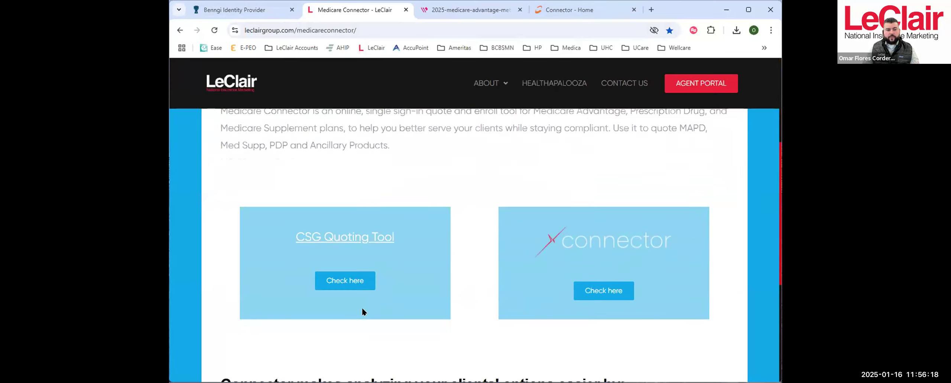
pyautogui.click(343, 285)
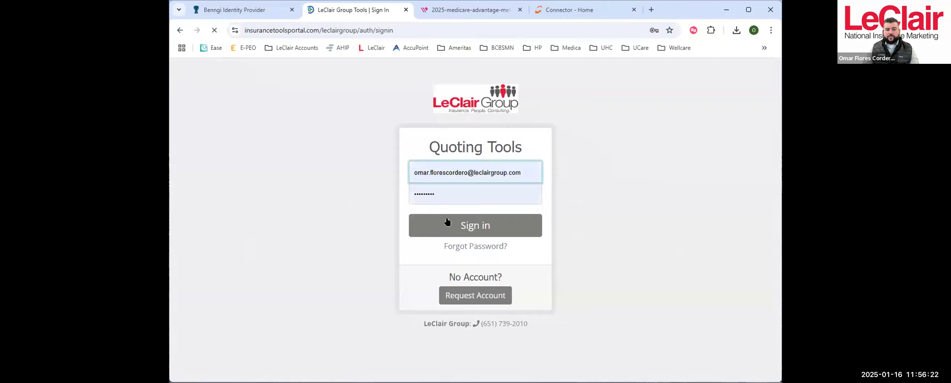
pyautogui.click(466, 225)
pyautogui.click(469, 226)
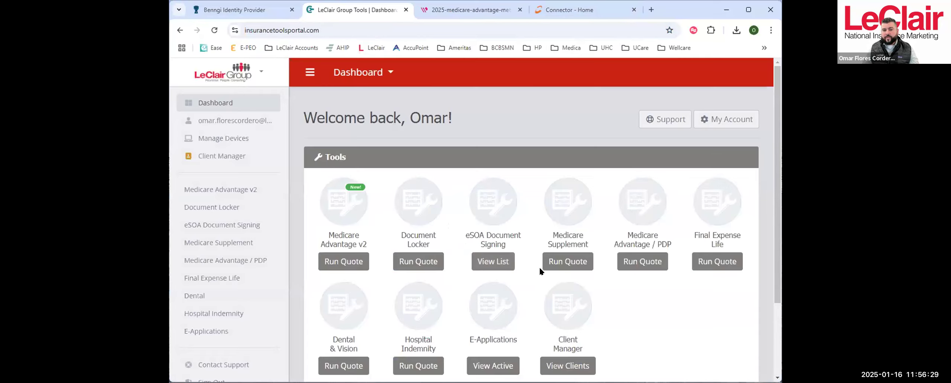
# - Start a Medicare Supplement quote and set its ZIP code to 55125
pyautogui.click(567, 261)
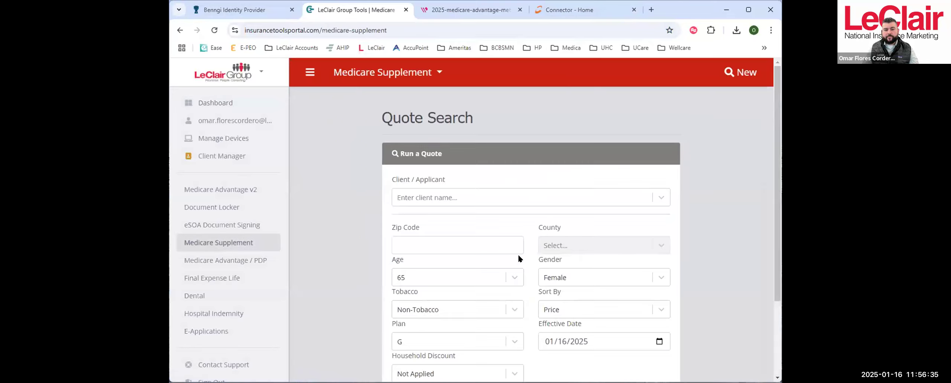
pyautogui.click(469, 243)
pyautogui.rightClick(471, 246)
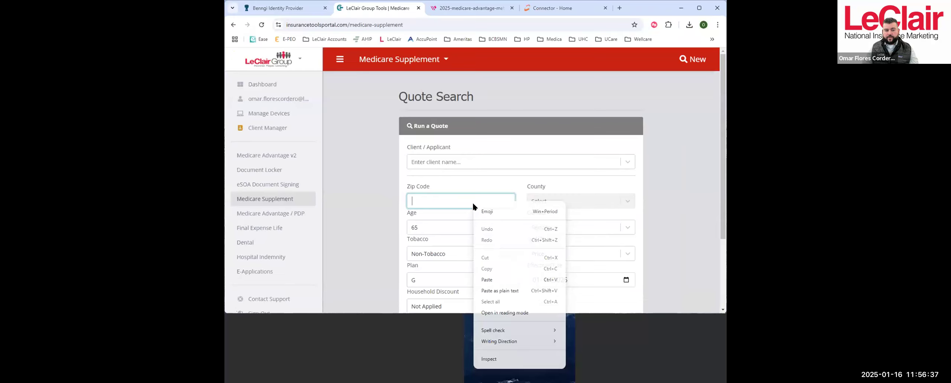
pyautogui.click(463, 200)
pyautogui.write('55')
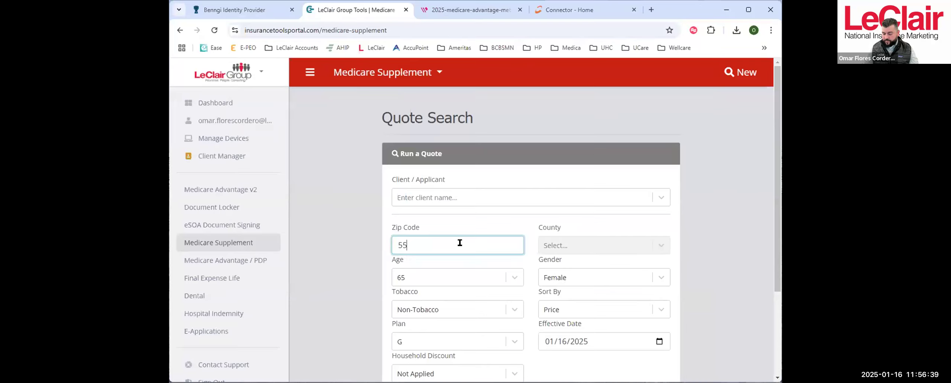
pyautogui.write('125')
# - Set the effective date to 02/01/2025, run the Medicare Supplement quote and dismiss the carrier e-applications notice
pyautogui.scroll(-3, 525, 208)
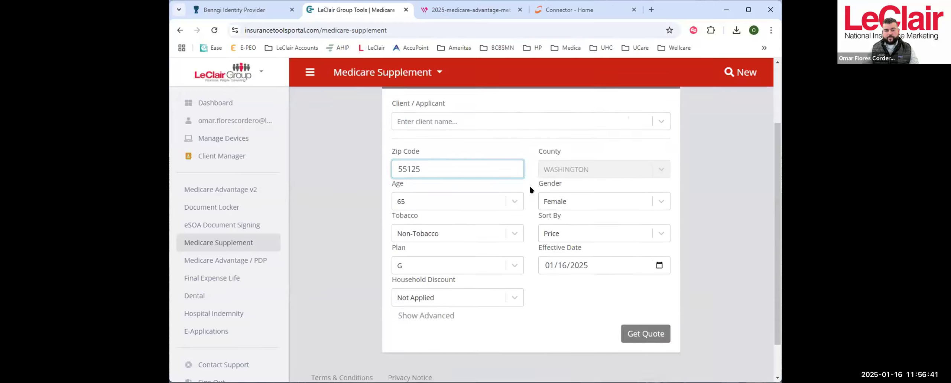
pyautogui.click(550, 254)
pyautogui.write('02/01')
pyautogui.click(649, 319)
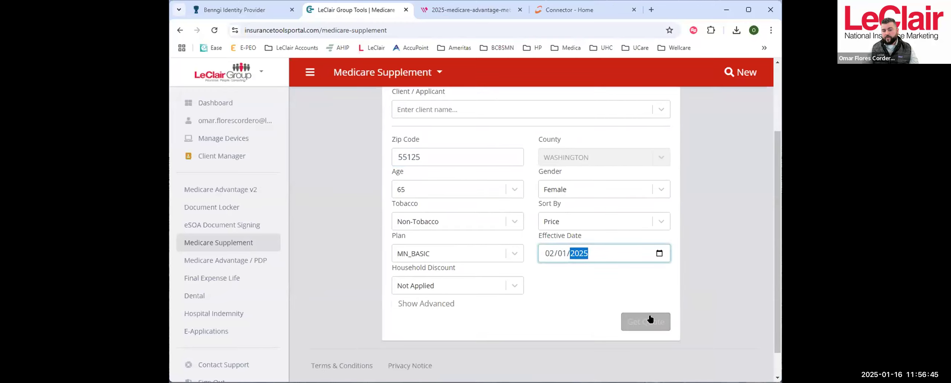
pyautogui.click(648, 321)
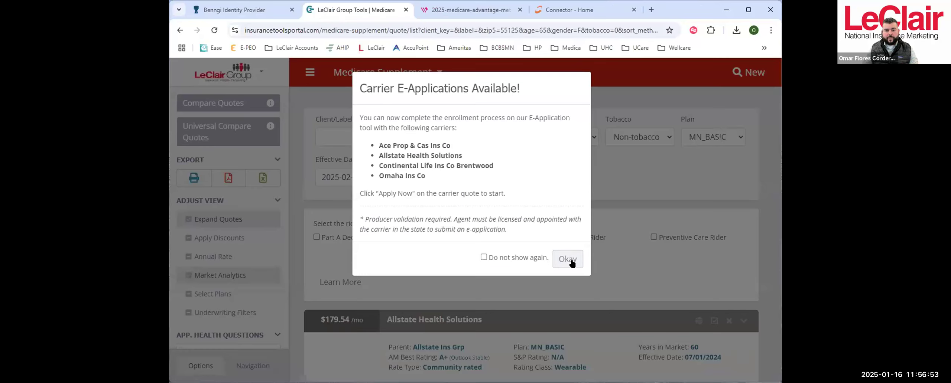
pyautogui.click(565, 259)
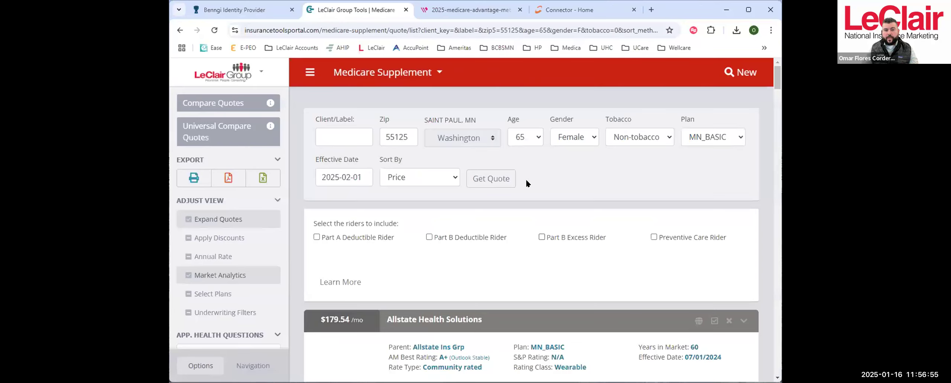
# - Include the Part A Deductible, Part B Excess and Preventive Care riders in the quotes
pyautogui.scroll(-3, 579, 225)
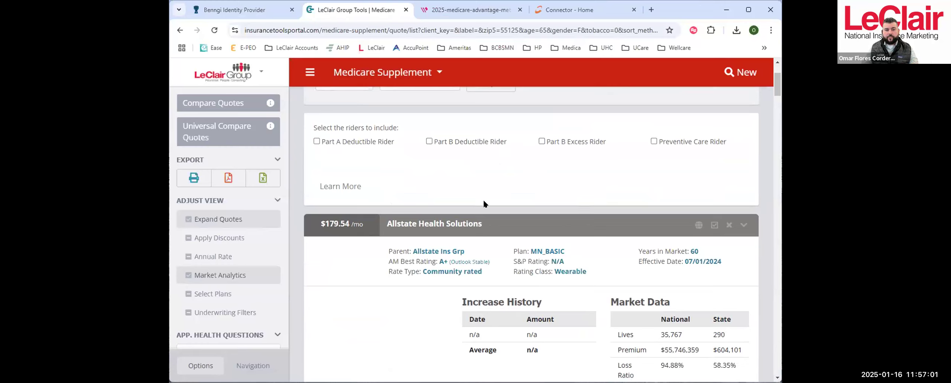
pyautogui.scroll(3, 521, 222)
pyautogui.scroll(1, 521, 222)
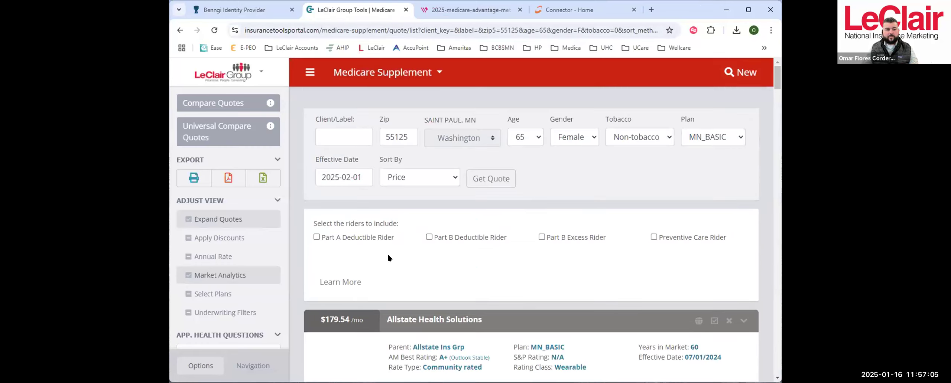
pyautogui.click(316, 236)
pyautogui.click(541, 236)
pyautogui.click(653, 237)
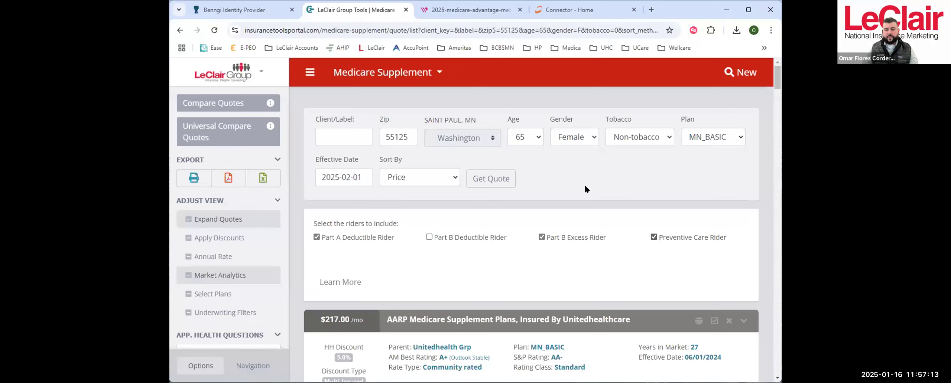
# - Examine the AARP Medicare Supplement quote's rating details, rate increase history and market data
pyautogui.scroll(-6, 609, 185)
pyautogui.scroll(-1, 559, 136)
pyautogui.scroll(1, 551, 178)
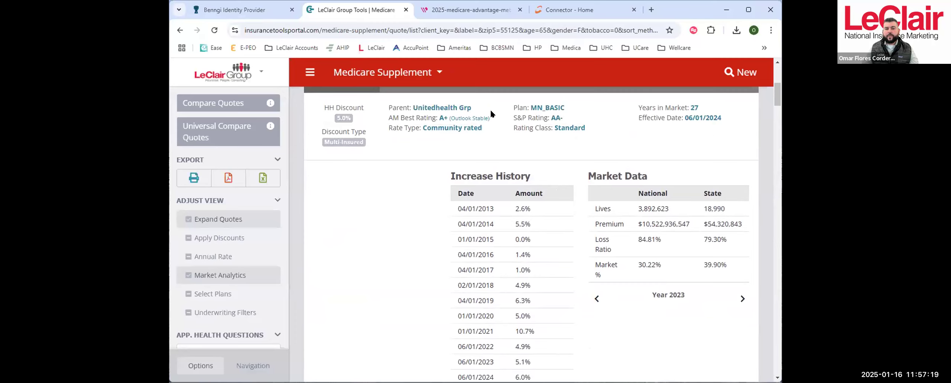
pyautogui.scroll(-1, 522, 175)
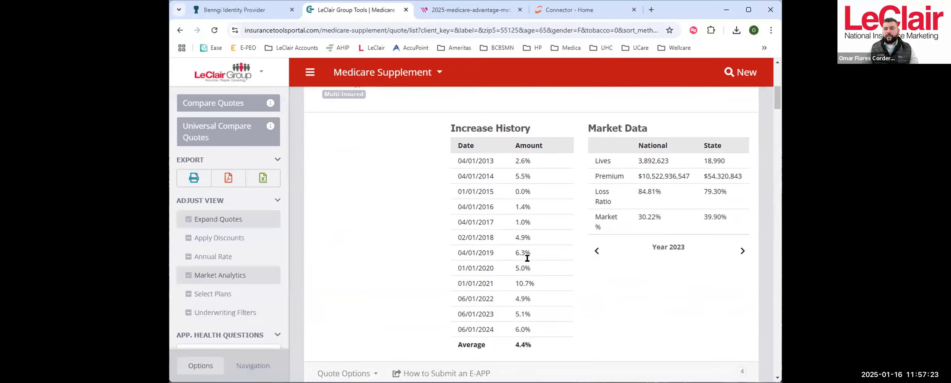
pyautogui.scroll(1, 527, 258)
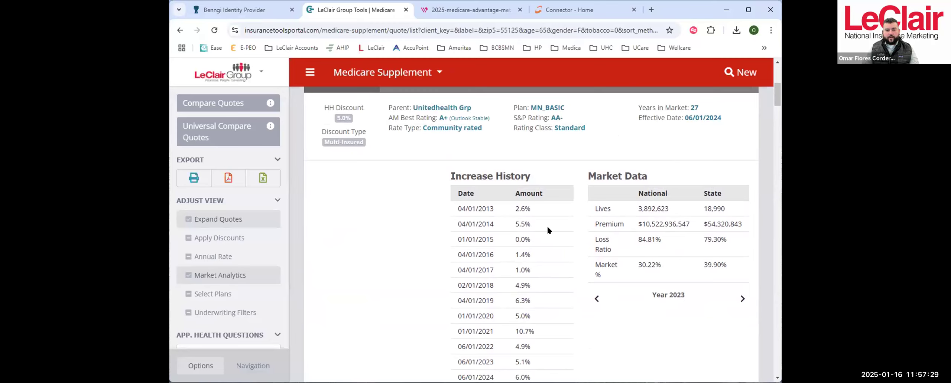
pyautogui.scroll(-1, 547, 231)
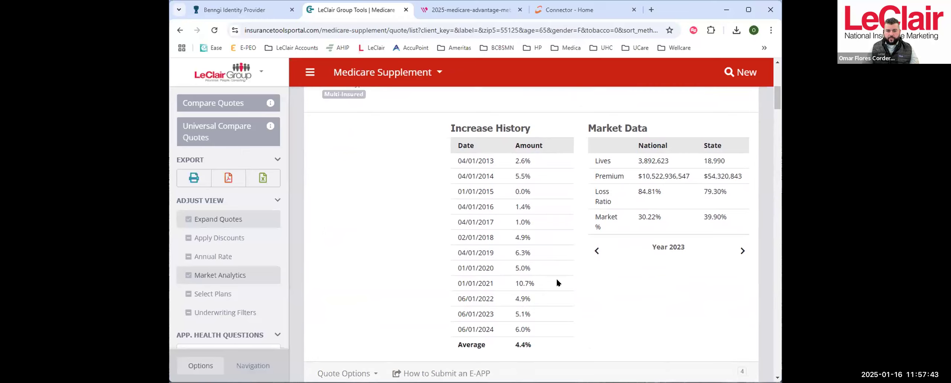
pyautogui.scroll(-1, 557, 283)
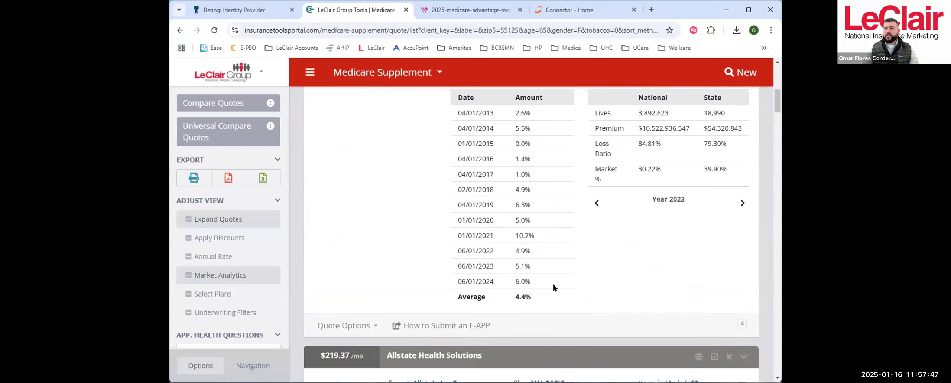
pyautogui.scroll(1, 557, 279)
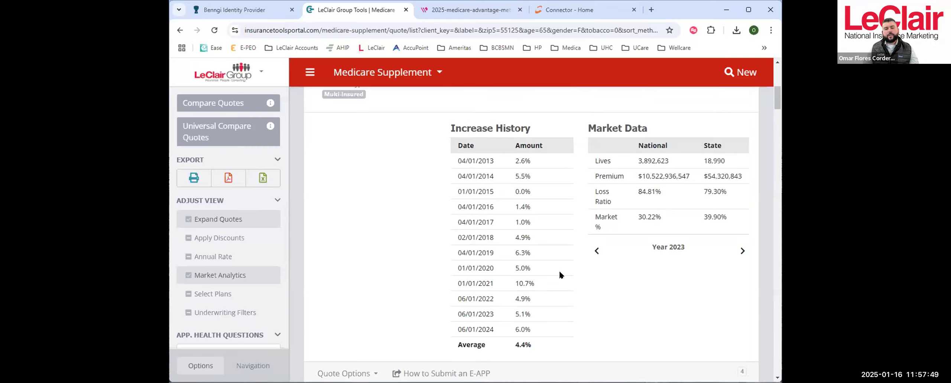
pyautogui.click(382, 72)
pyautogui.click(662, 330)
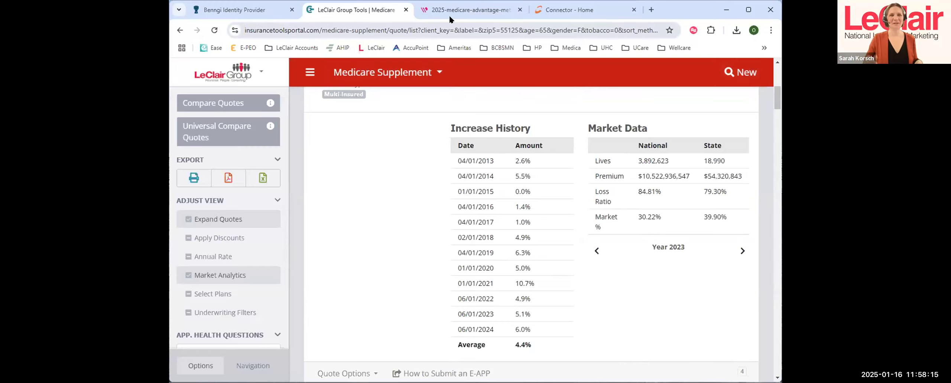
# - Return to LeClair's Medicare Connector page, open Connector from it and log in with the saved agent credentials
pyautogui.click(557, 13)
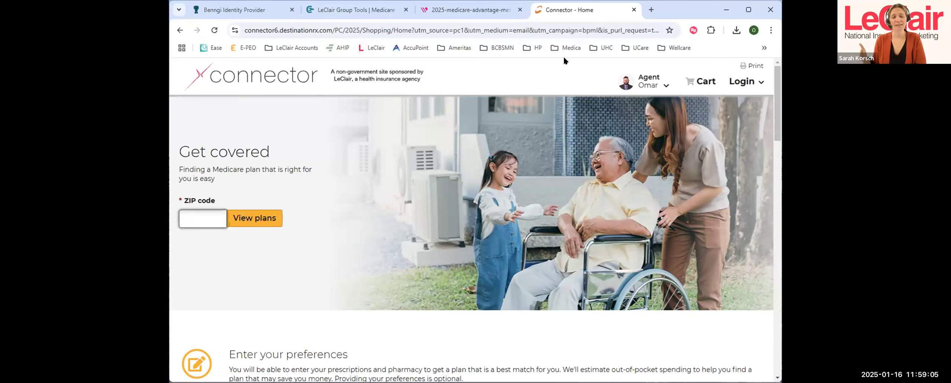
pyautogui.click(763, 48)
pyautogui.moveTo(737, 63)
pyautogui.click(704, 64)
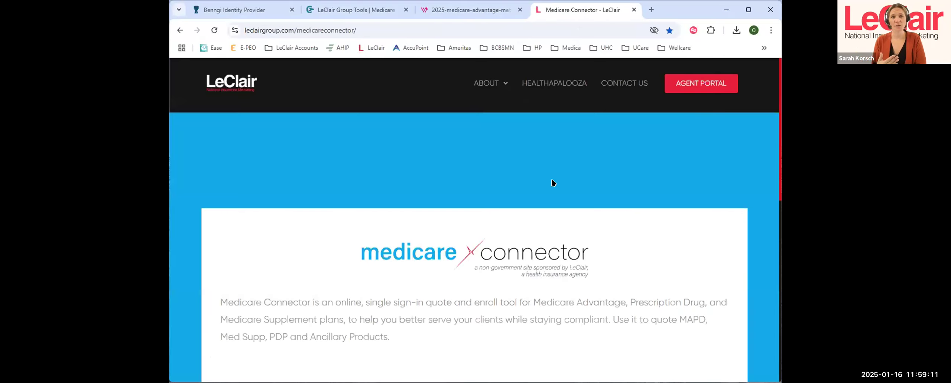
pyautogui.scroll(-5, 637, 212)
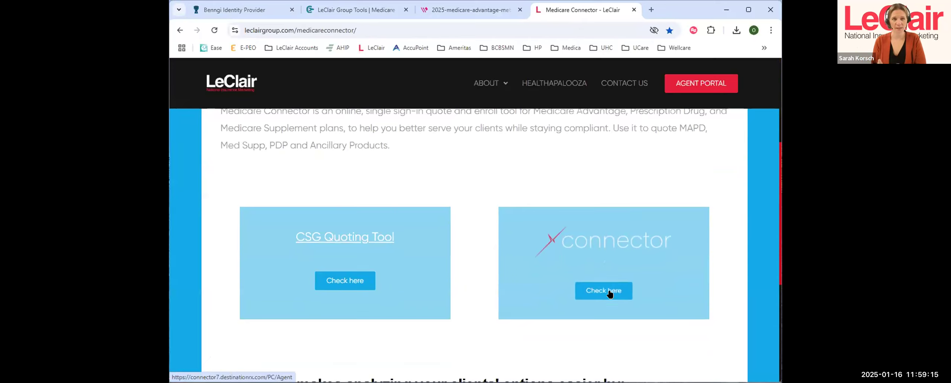
pyautogui.click(610, 292)
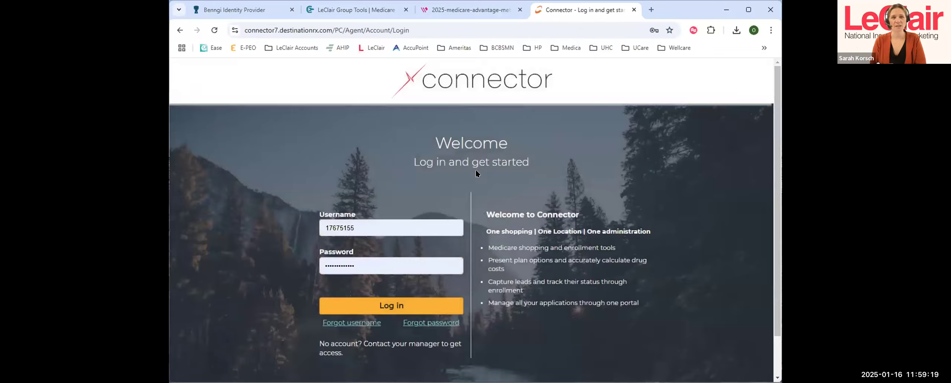
pyautogui.click(418, 311)
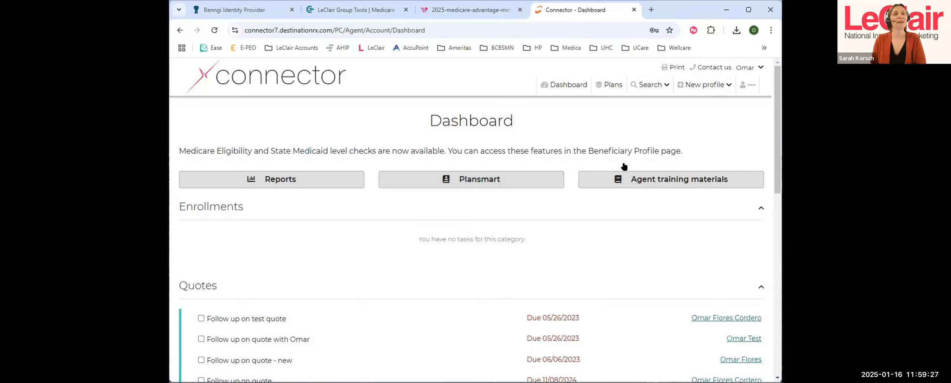
# - Open the 2025 plan list and shop for plans in ZIP code 55125
pyautogui.click(610, 86)
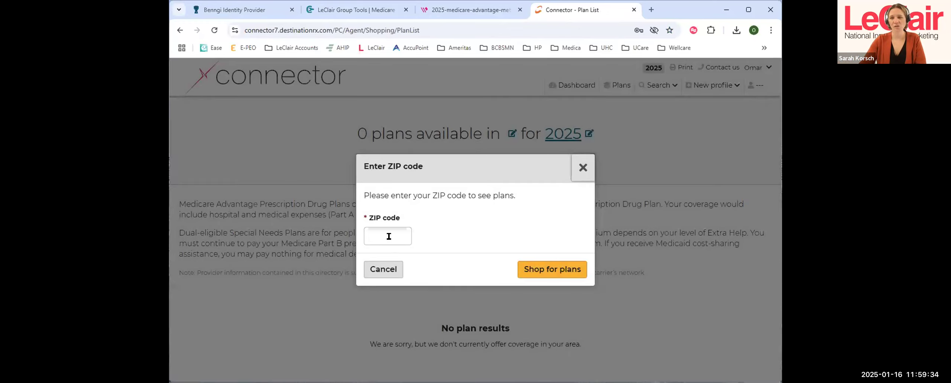
pyautogui.click(388, 237)
pyautogui.write('55125')
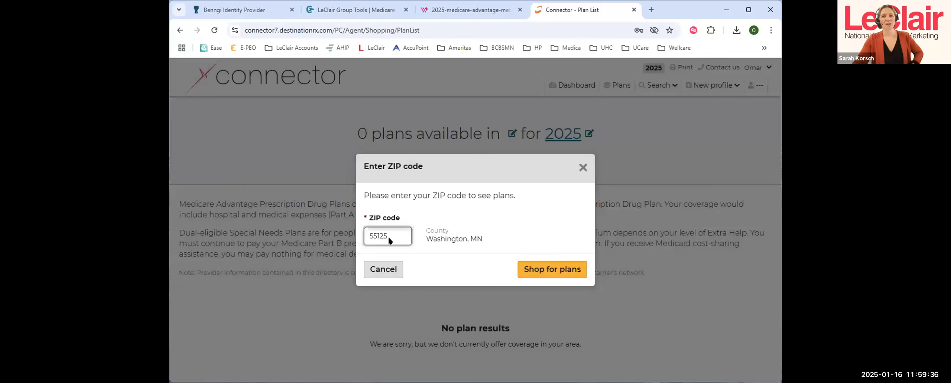
pyautogui.click(569, 273)
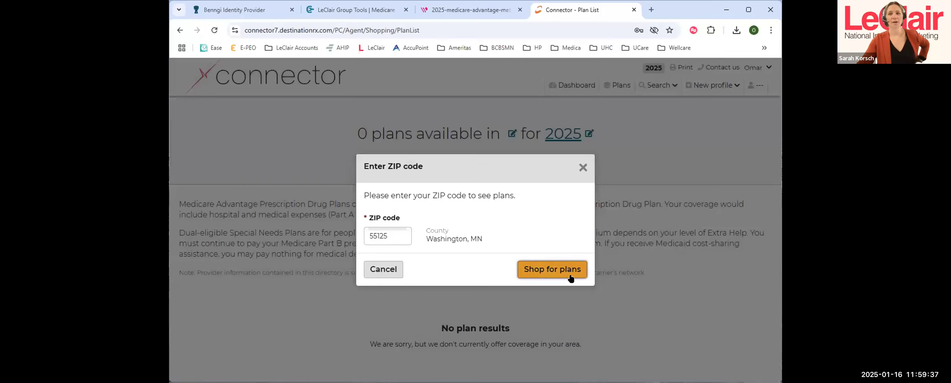